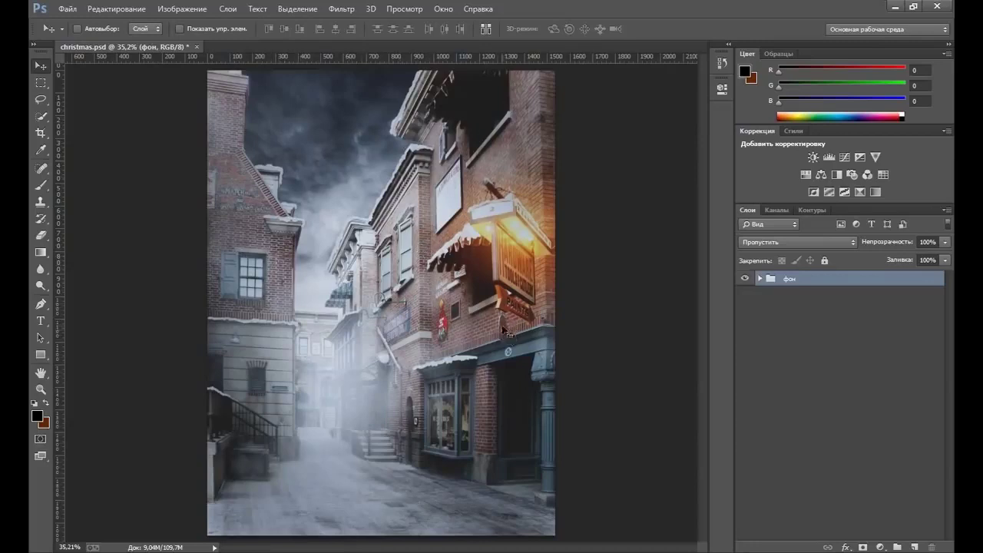
Inspect the фон group's layers, then stamp all visible layers into a new layer, Слой 9
click(759, 279)
scroll(953, 299, down, 2)
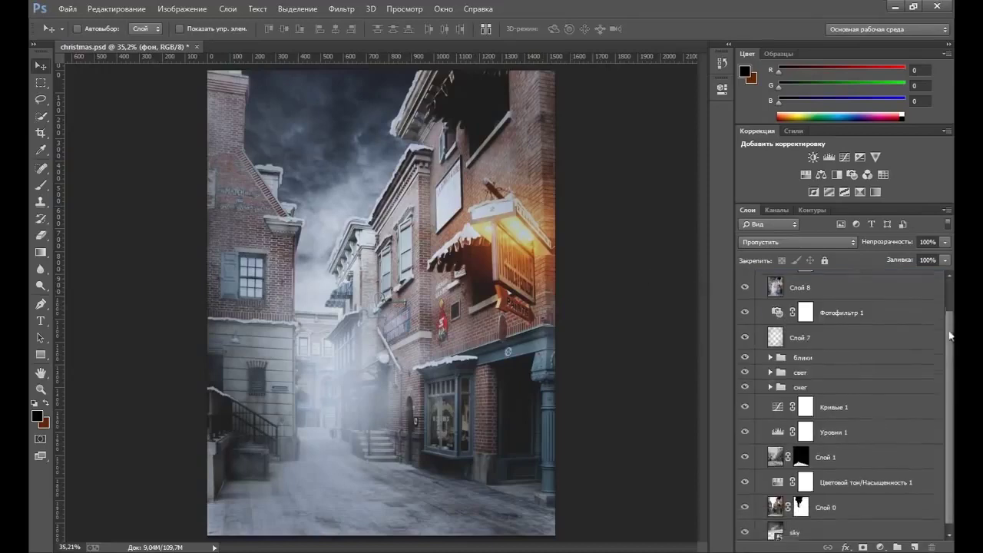
scroll(950, 349, up, 1)
scroll(946, 304, up, 1)
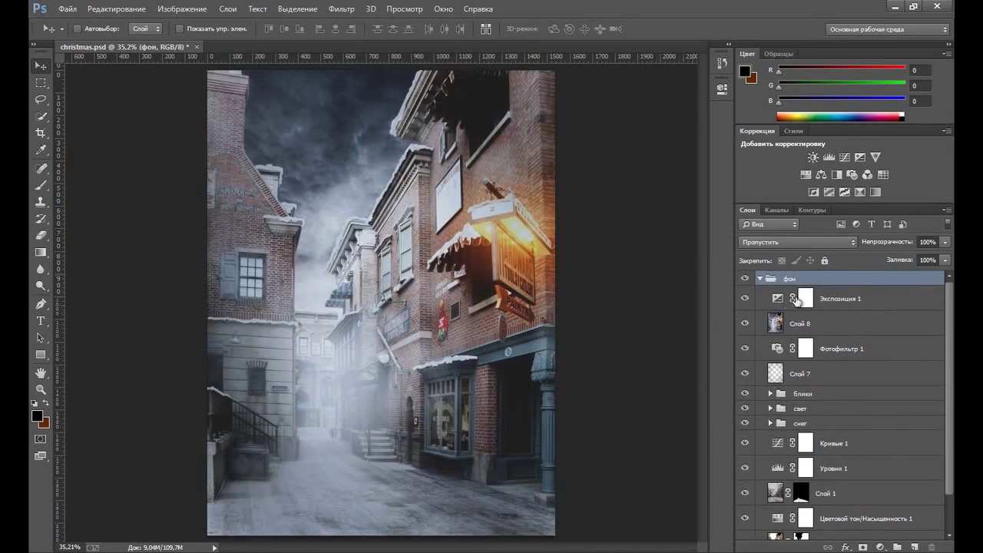
mouse_move(950, 294)
mouse_down()
mouse_move(949, 332)
mouse_move(951, 298)
mouse_up()
click(759, 279)
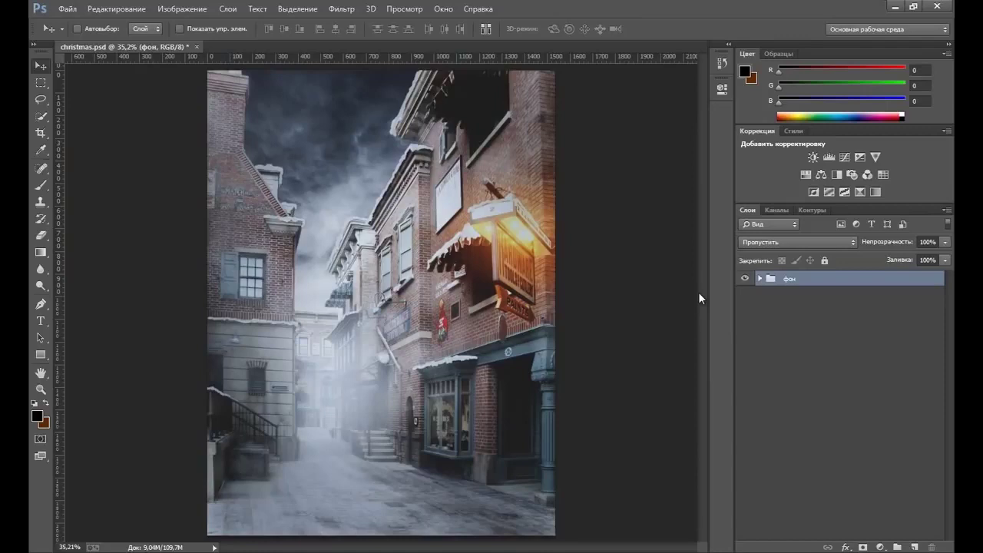
key(ctrl+shift+alt+e)
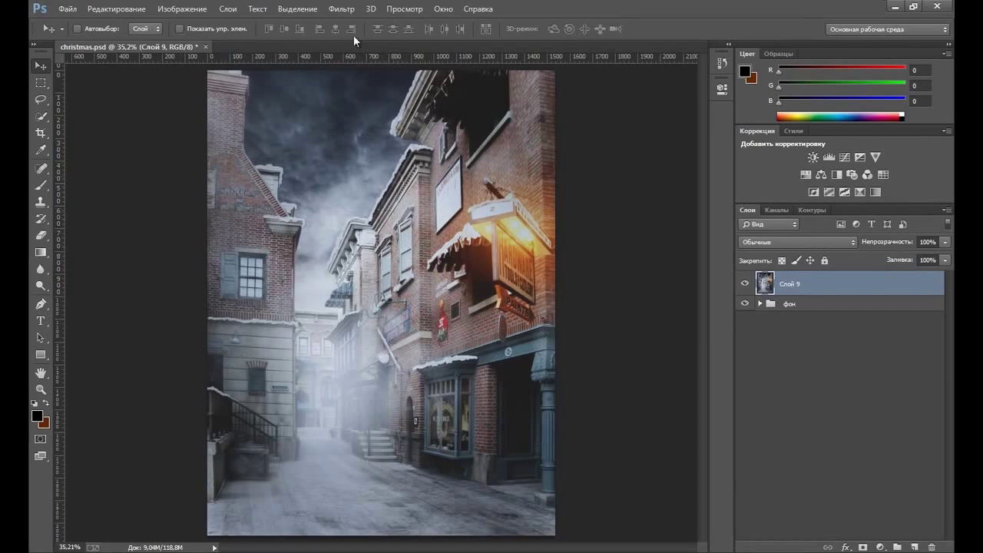
Apply a Gaussian Blur with an 8-pixel radius to the merged Слой 9 layer
click(341, 8)
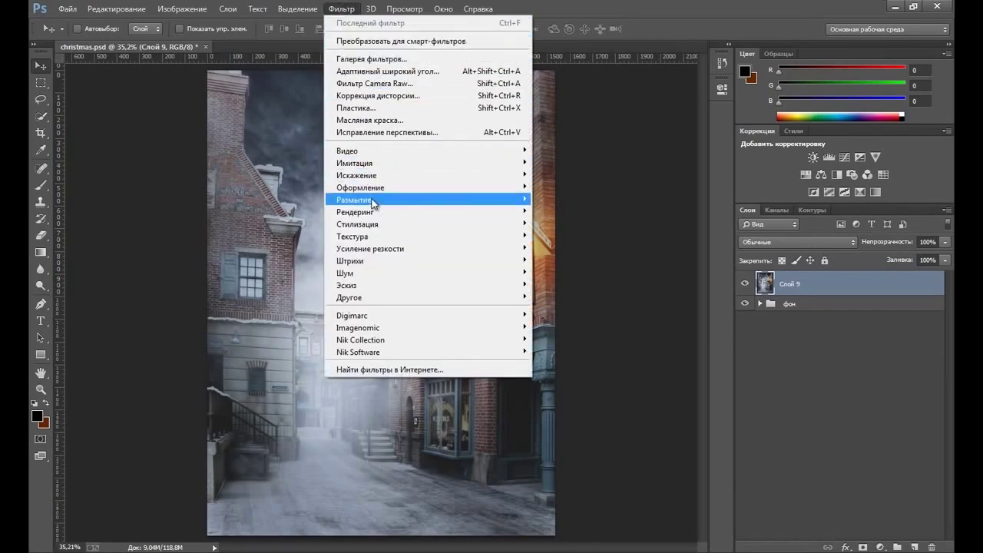
mouse_move(354, 200)
click(597, 309)
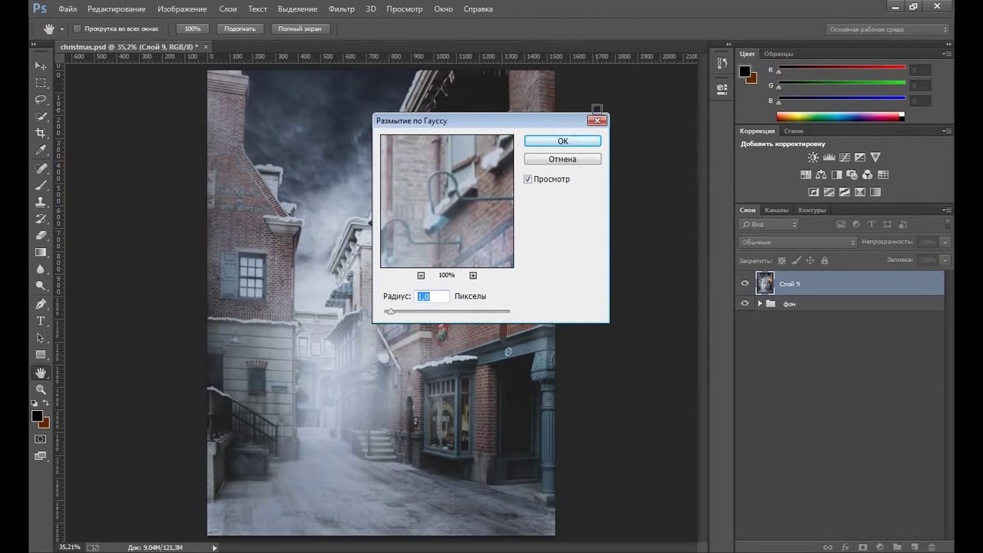
drag(520, 123, 662, 92)
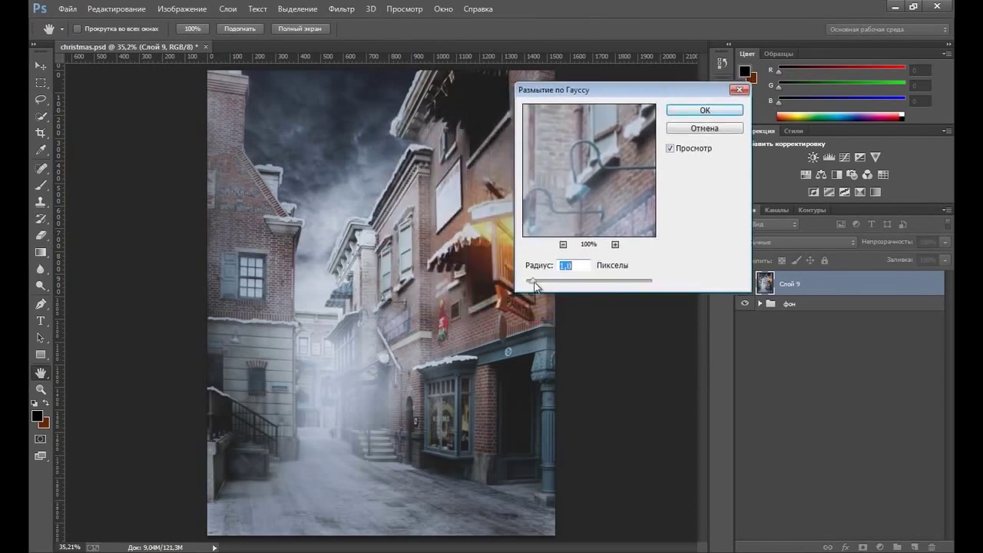
drag(548, 287, 565, 293)
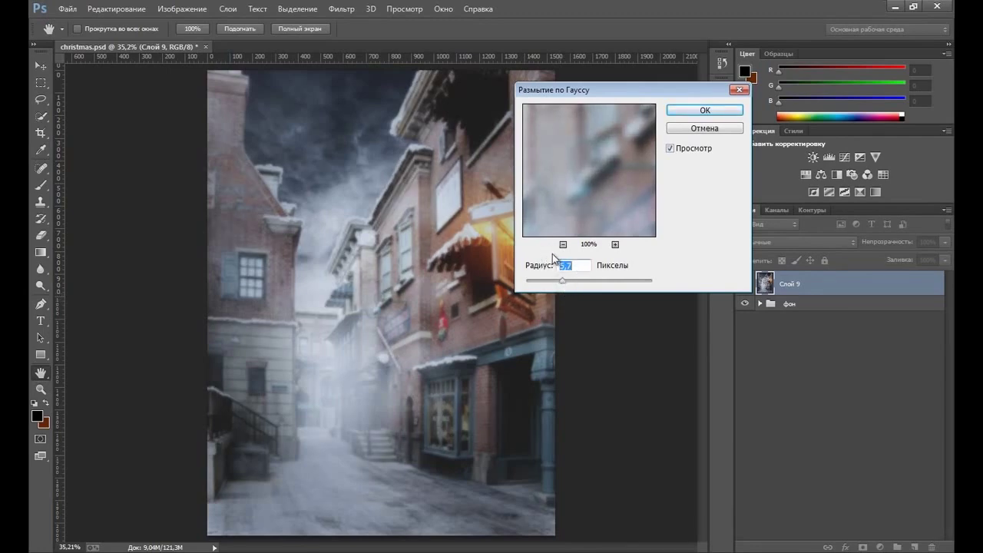
text(7)
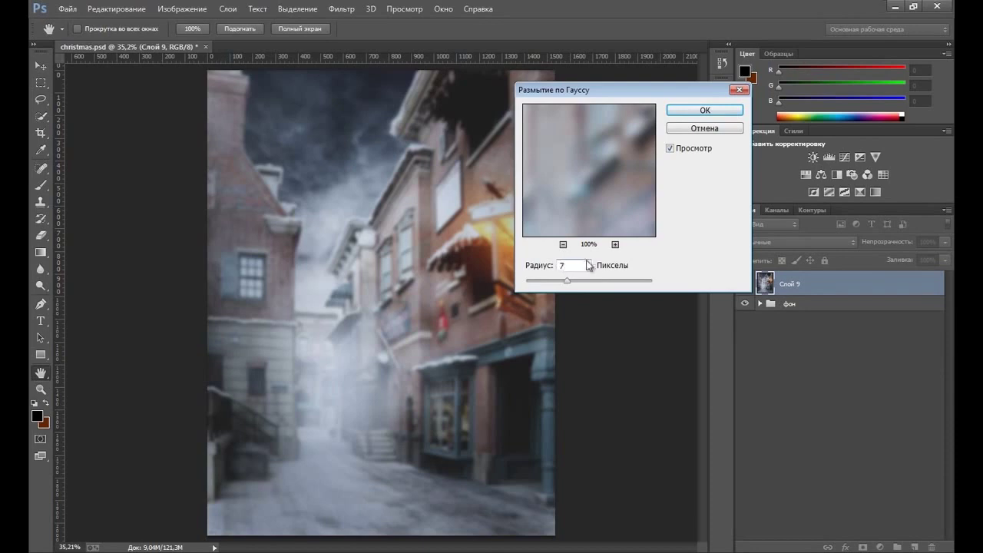
key(Tab)
drag(648, 93, 710, 93)
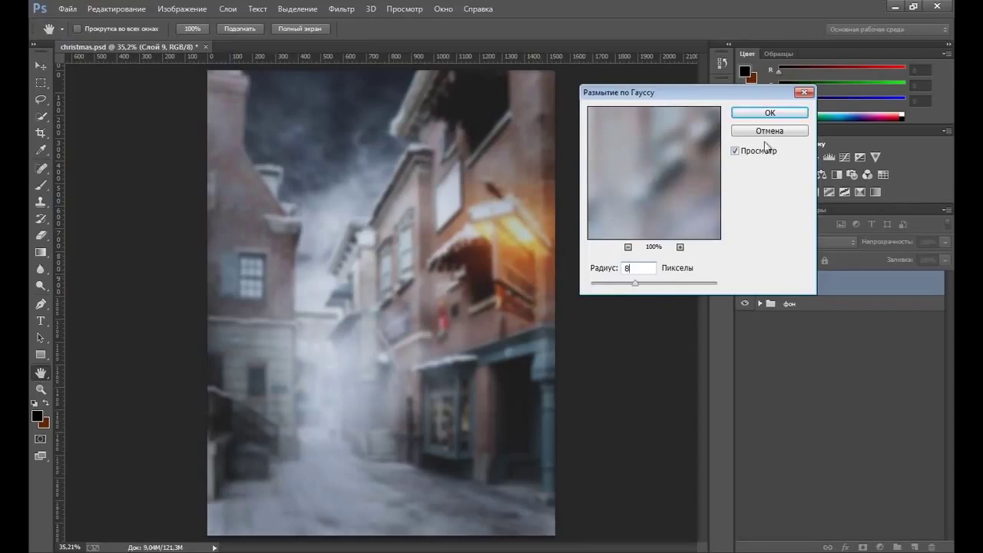
click(769, 113)
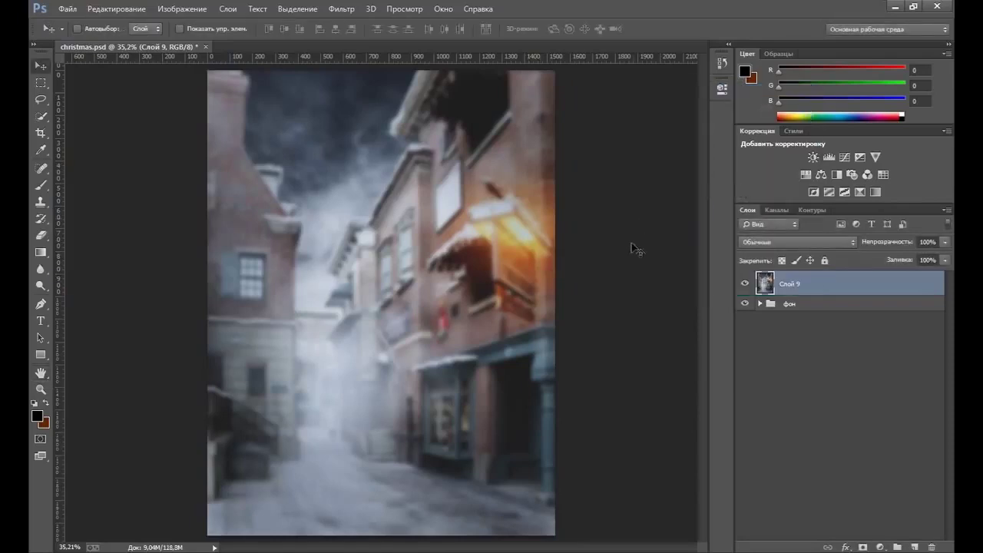
Compare the blurred layer, then drag the snow1 image from the winter folder into the document
click(744, 286)
key(alt+Tab)
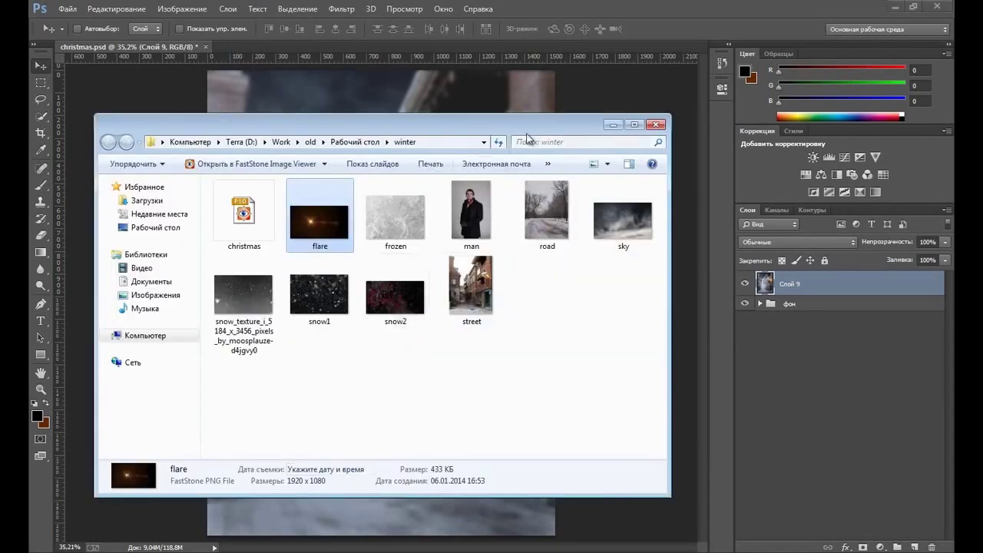
drag(528, 134, 537, 103)
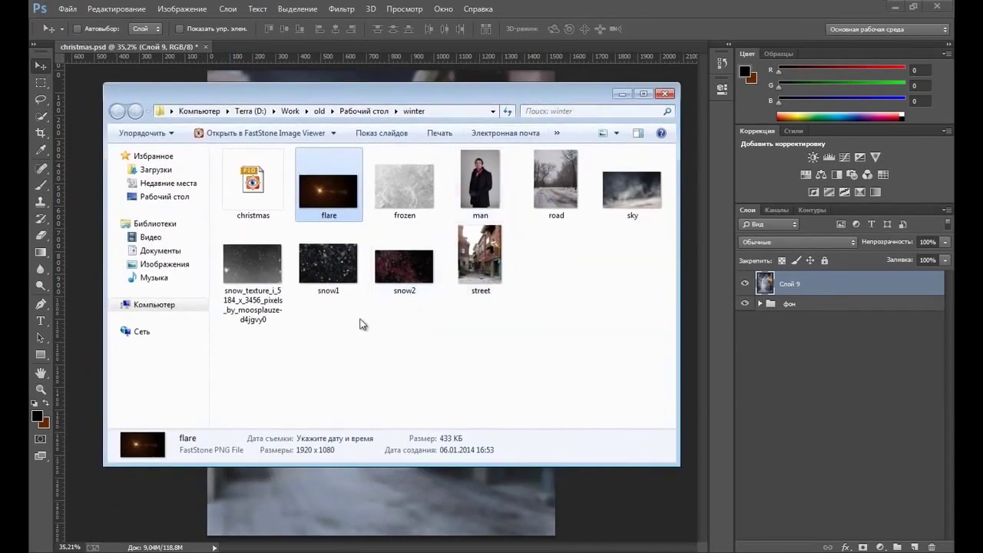
click(331, 332)
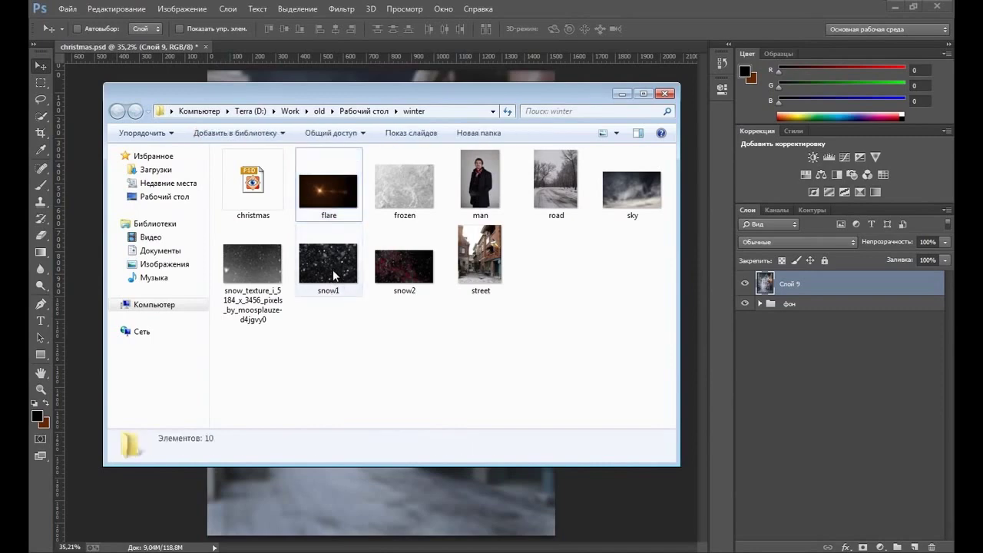
click(334, 275)
drag(446, 100, 498, 227)
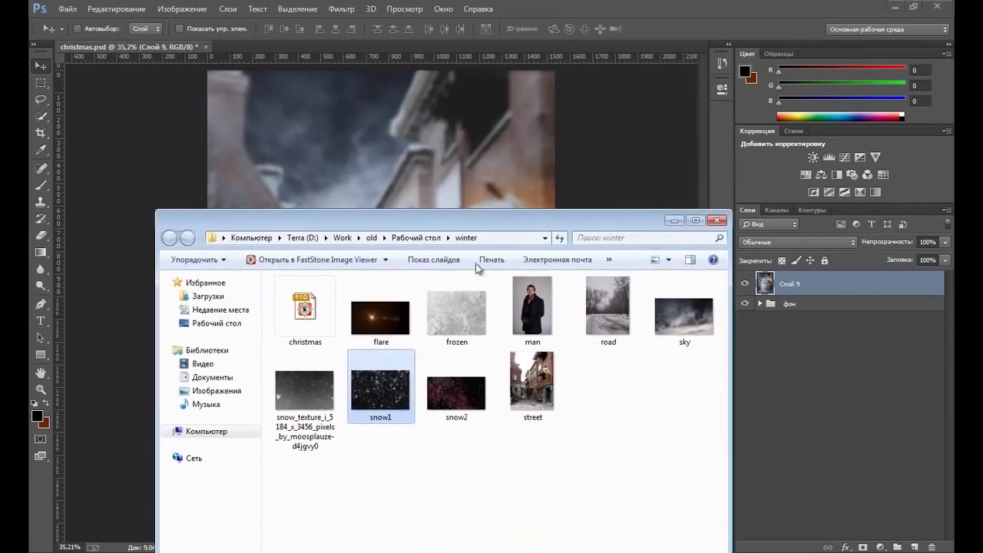
drag(380, 393, 456, 175)
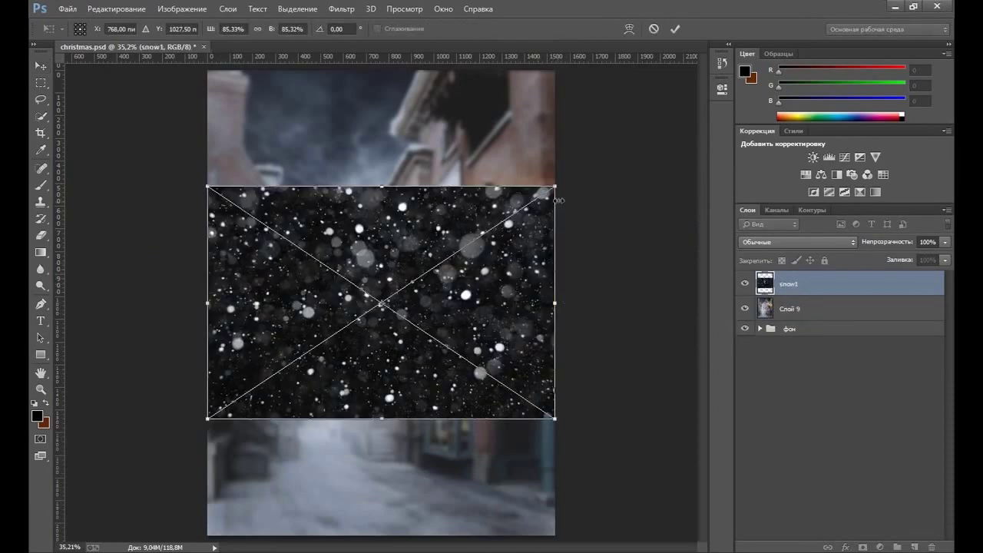
Rotate snow1 90°, scale it to cover the canvas, and blend it in Screen mode
drag(565, 175, 439, 406)
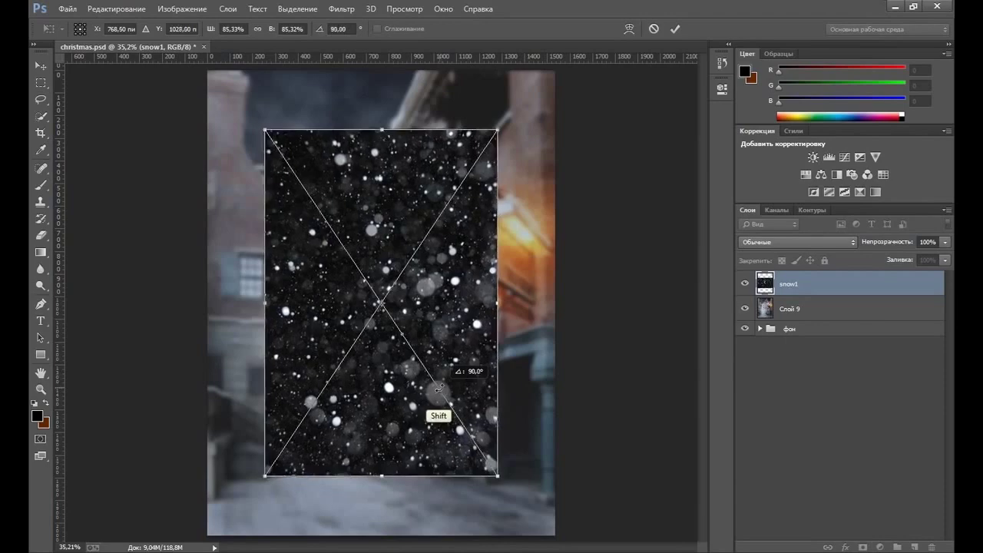
drag(501, 129, 560, 66)
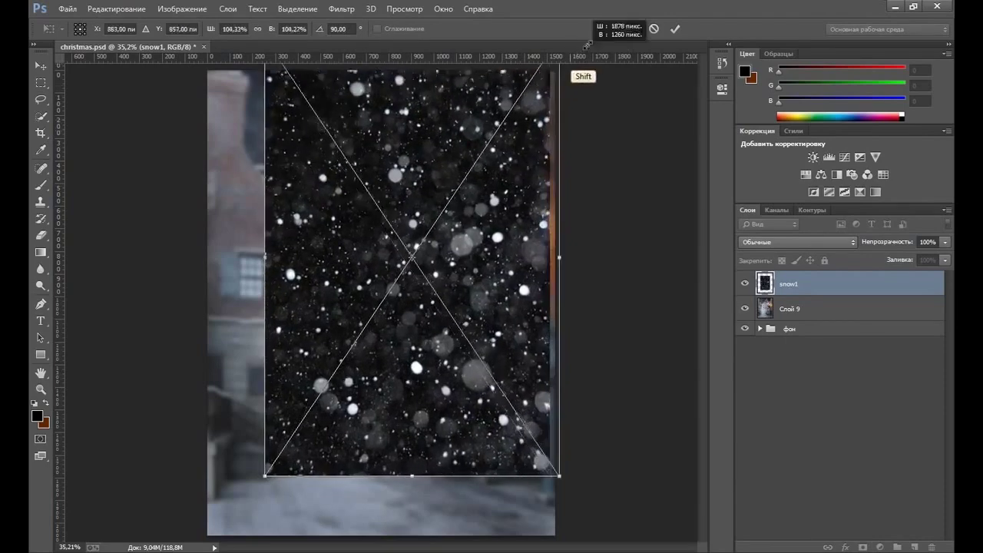
drag(516, 187, 458, 278)
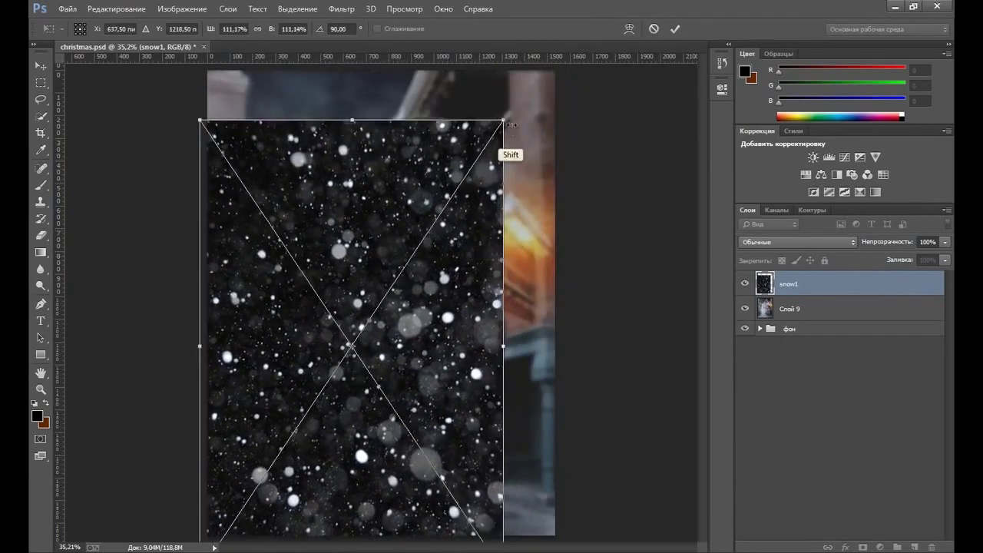
drag(510, 120, 581, 56)
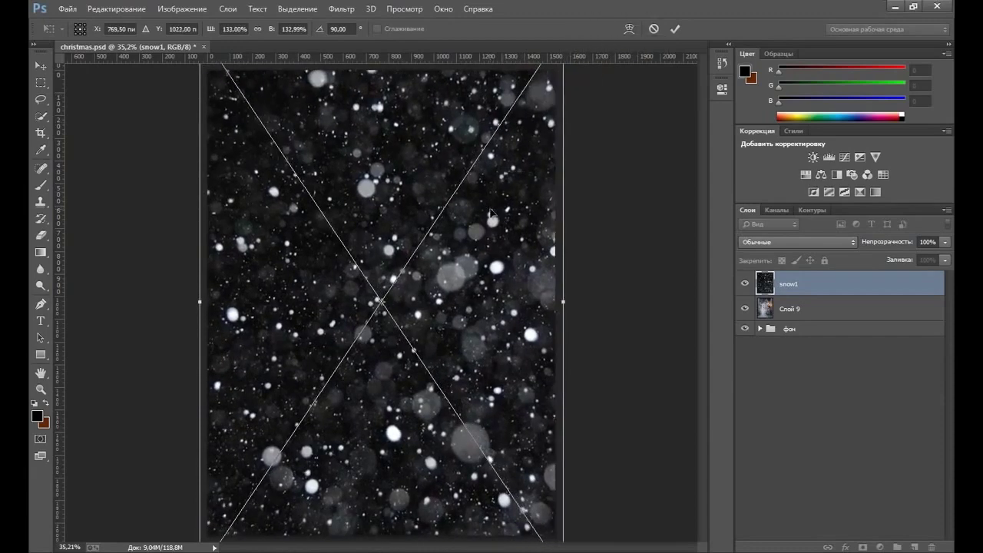
drag(491, 213, 492, 184)
key(Return)
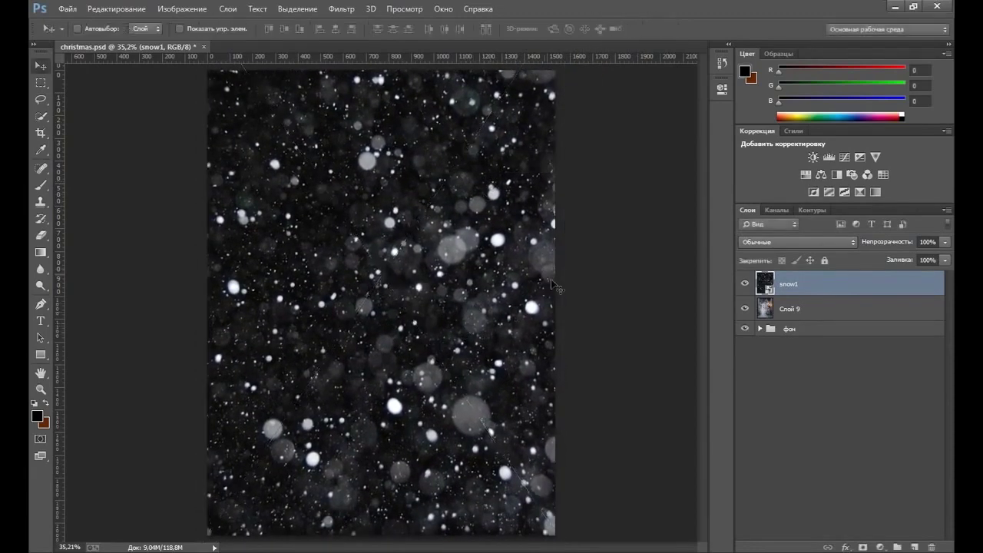
click(793, 242)
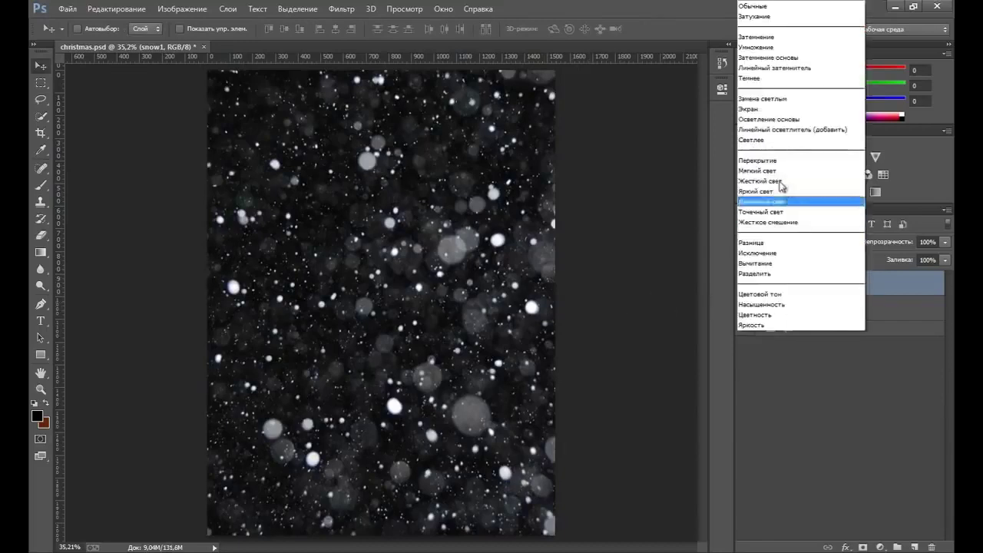
click(760, 109)
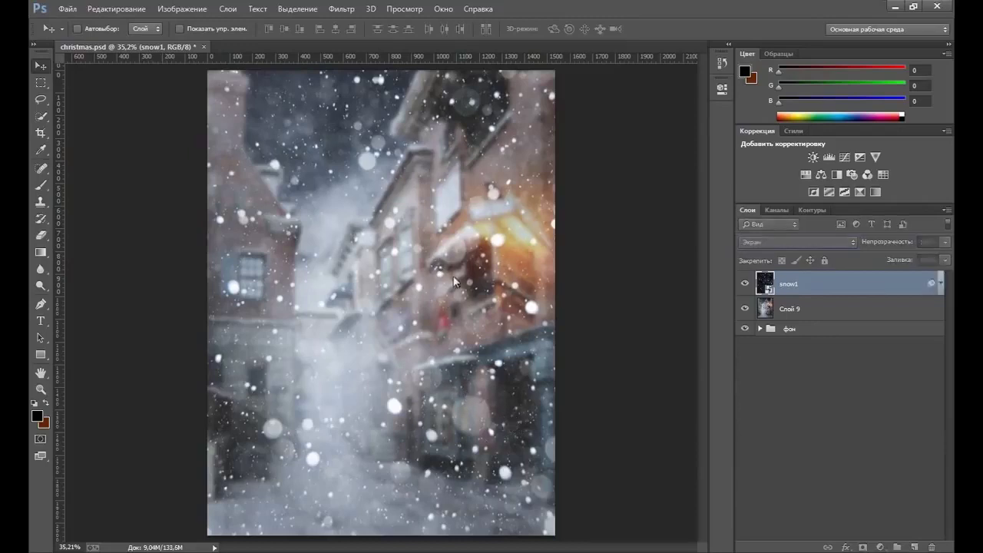
click(341, 9)
mouse_move(355, 200)
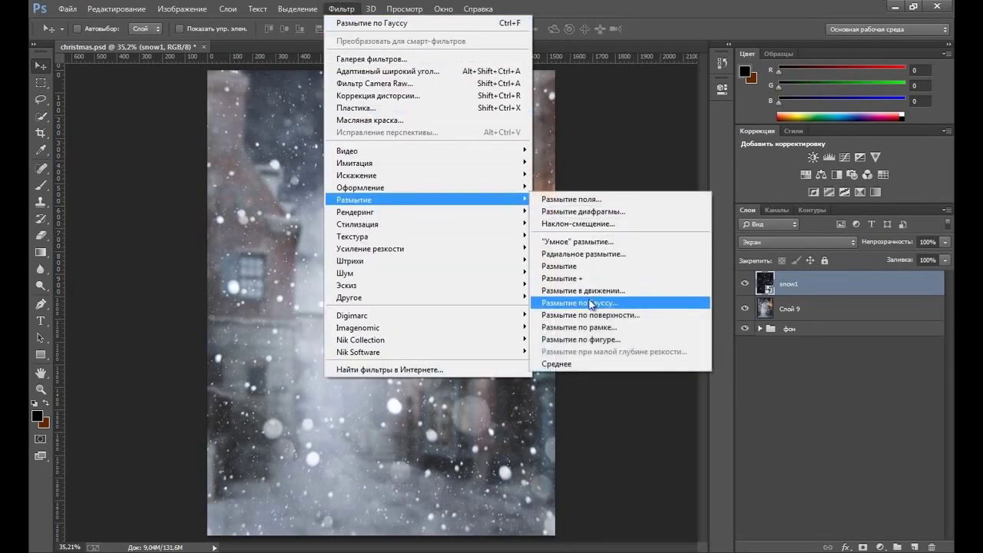
Apply a 5-pixel Gaussian Blur smart filter to the snow1 layer and nudge it down
click(593, 305)
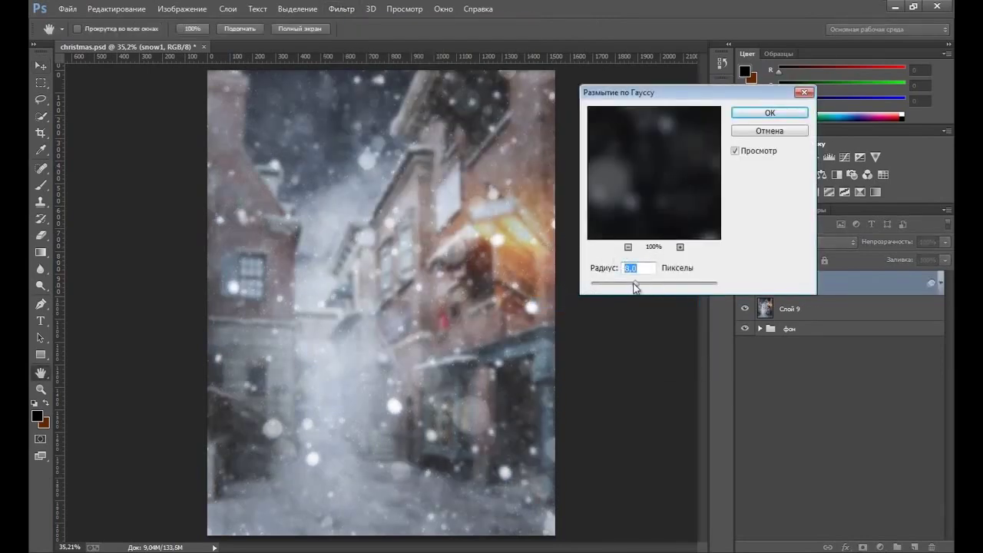
drag(630, 286, 626, 292)
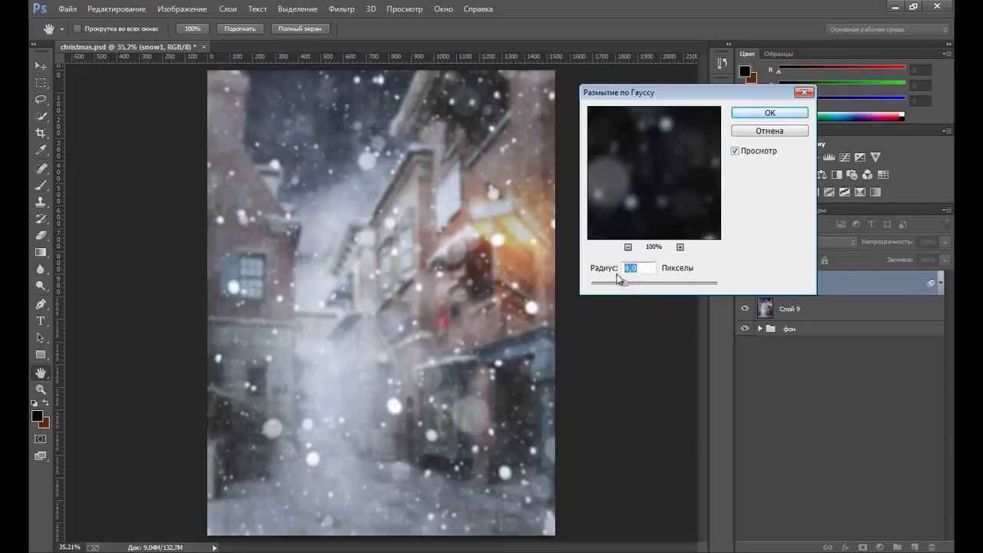
text(5)
drag(698, 101, 685, 93)
click(740, 111)
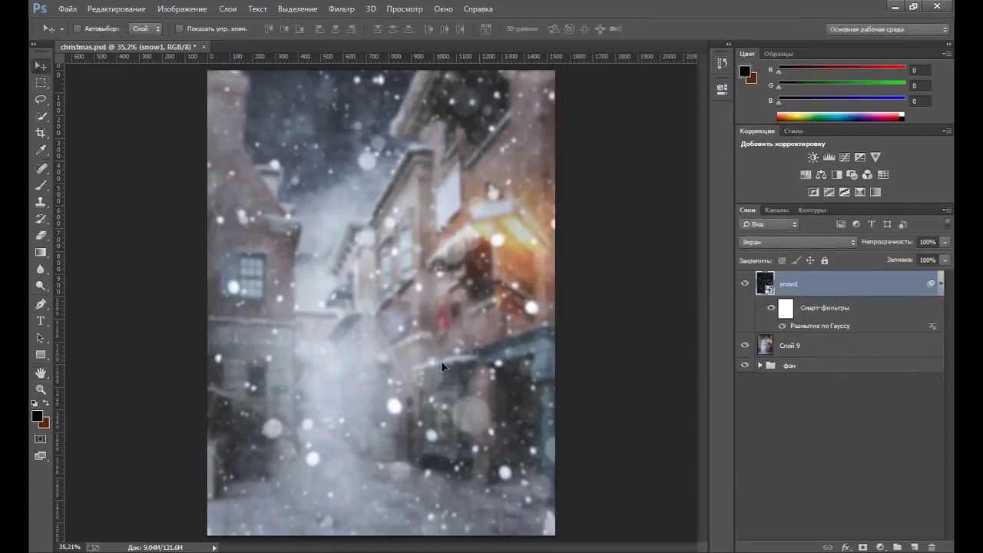
drag(441, 366, 439, 373)
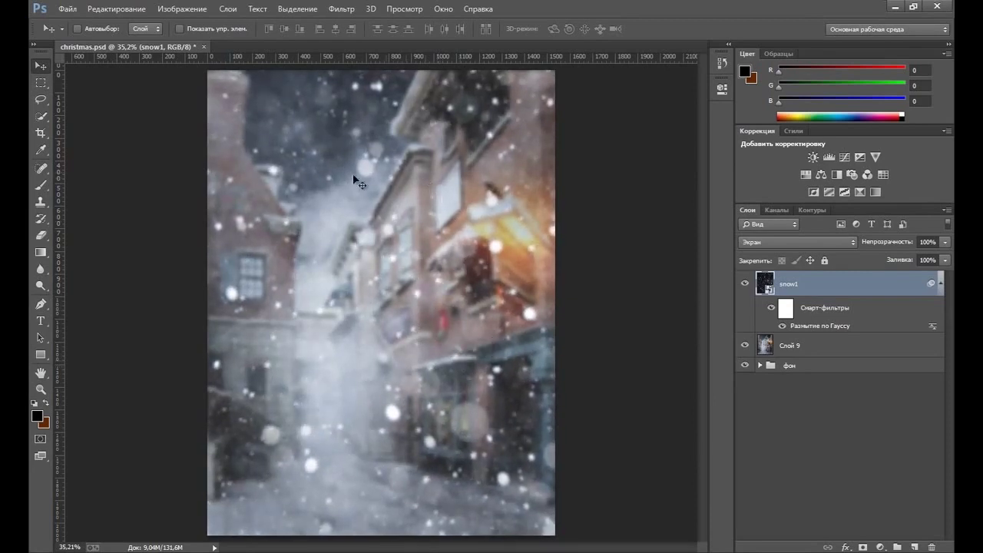
Lower the snow1 layer's opacity to 75%
click(946, 242)
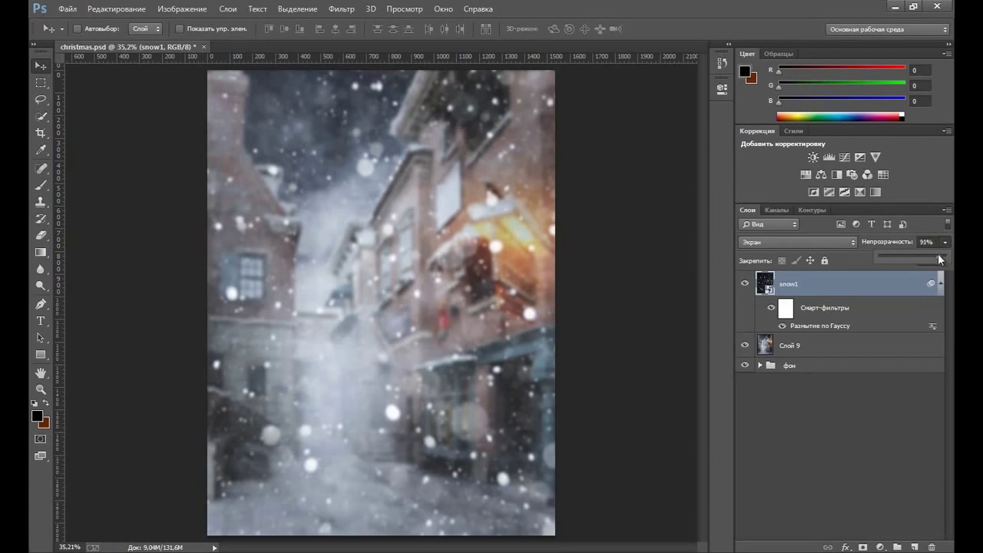
drag(939, 259, 938, 259)
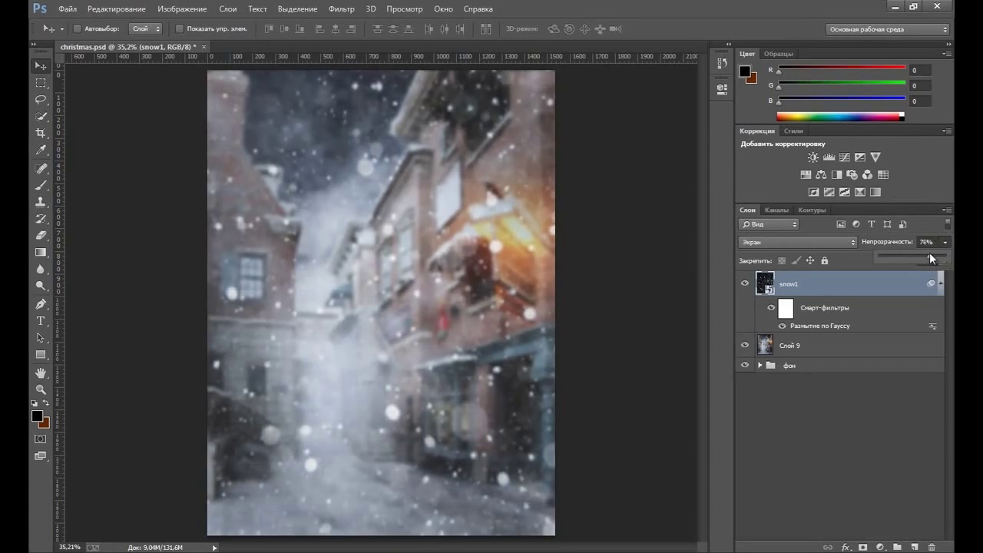
click(823, 292)
Place the man photo over the street, scale it up slightly, reposition it, and commit
key(alt+Tab)
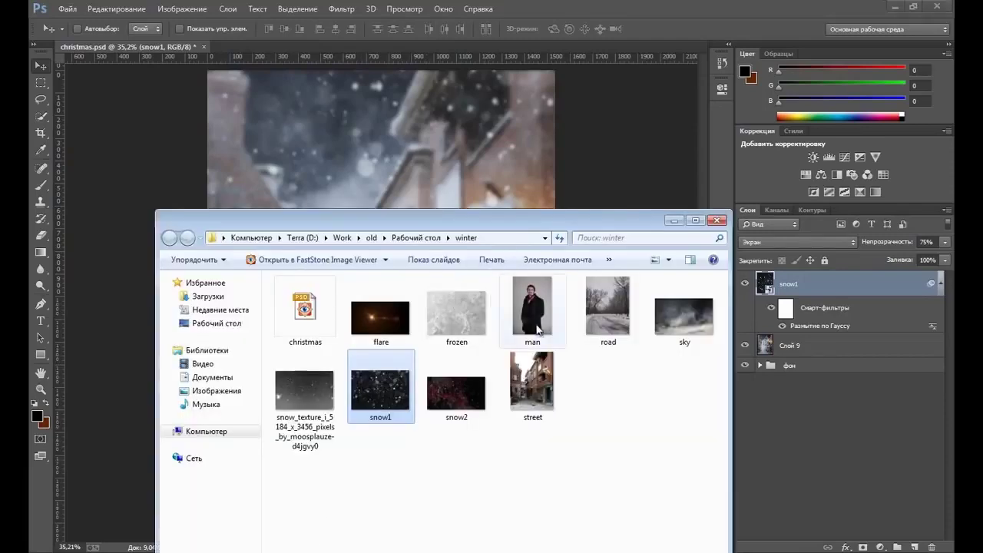
mouse_move(530, 334)
mouse_down()
mouse_move(474, 187)
mouse_move(383, 518)
mouse_up()
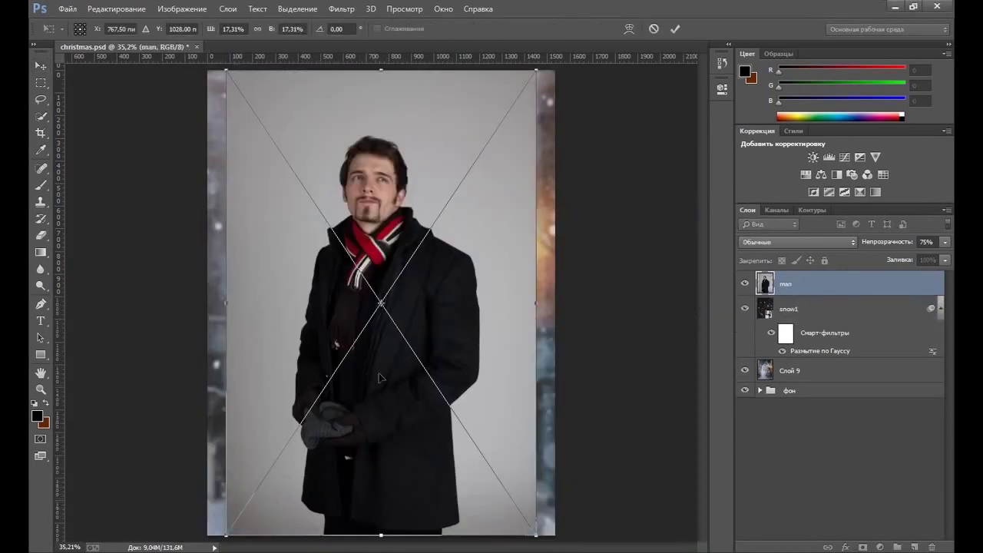
drag(445, 238, 492, 243)
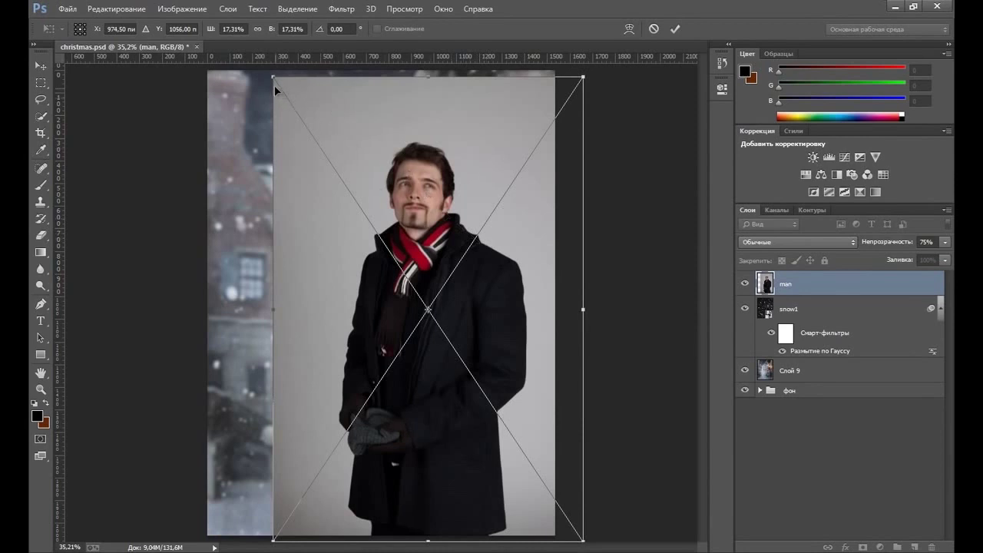
drag(274, 86, 269, 78)
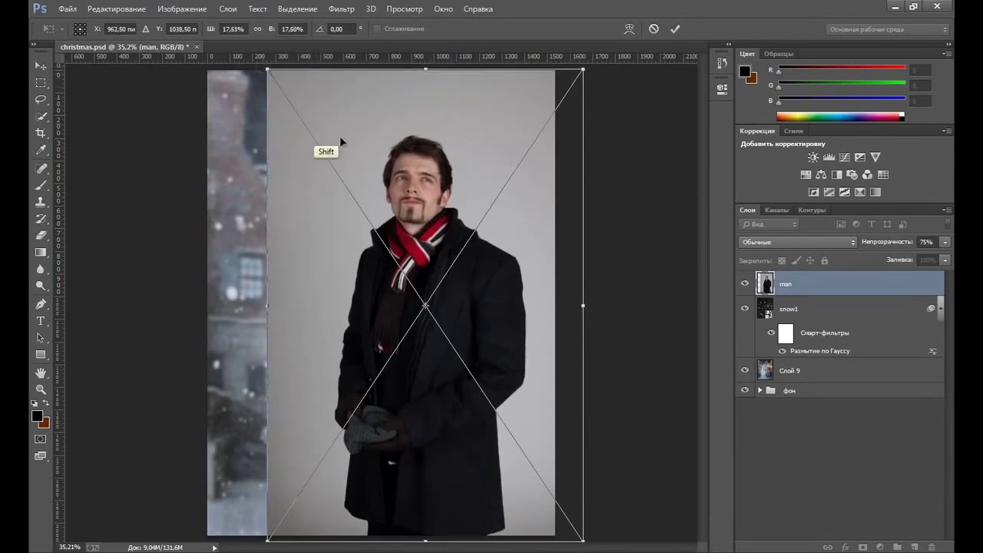
drag(365, 122, 385, 151)
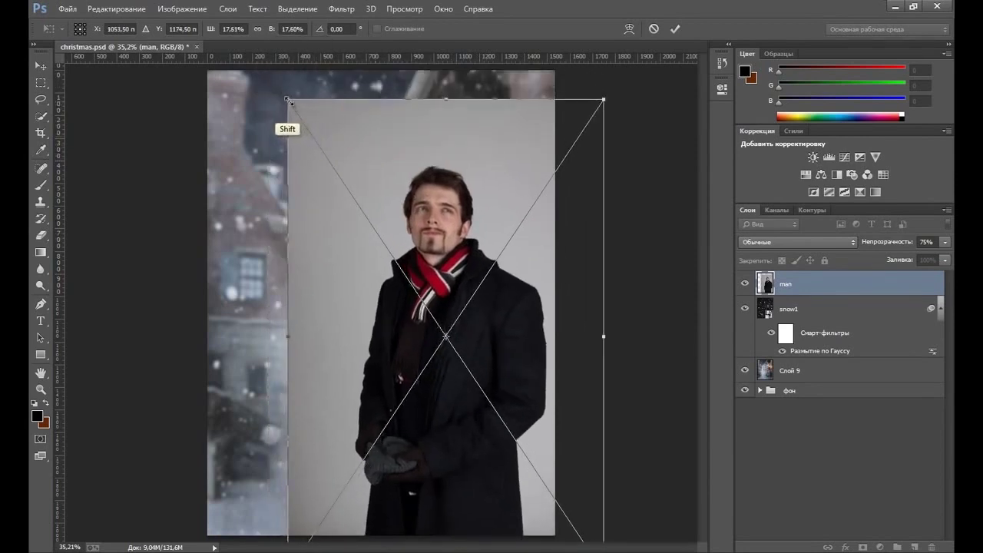
drag(288, 99, 278, 84)
drag(341, 138, 304, 111)
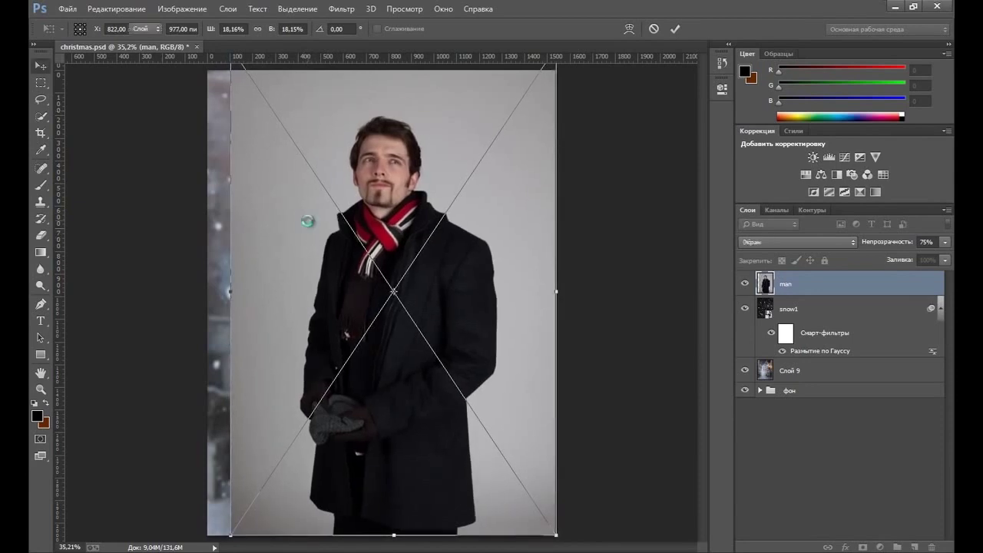
key(Return)
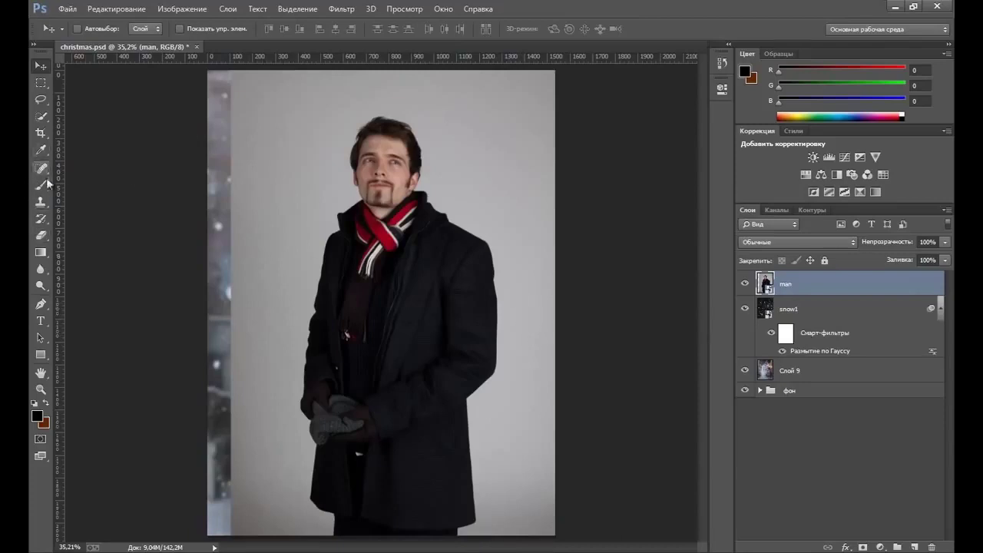
Switch to the Quick Selection tool with a brush size of 95
click(41, 116)
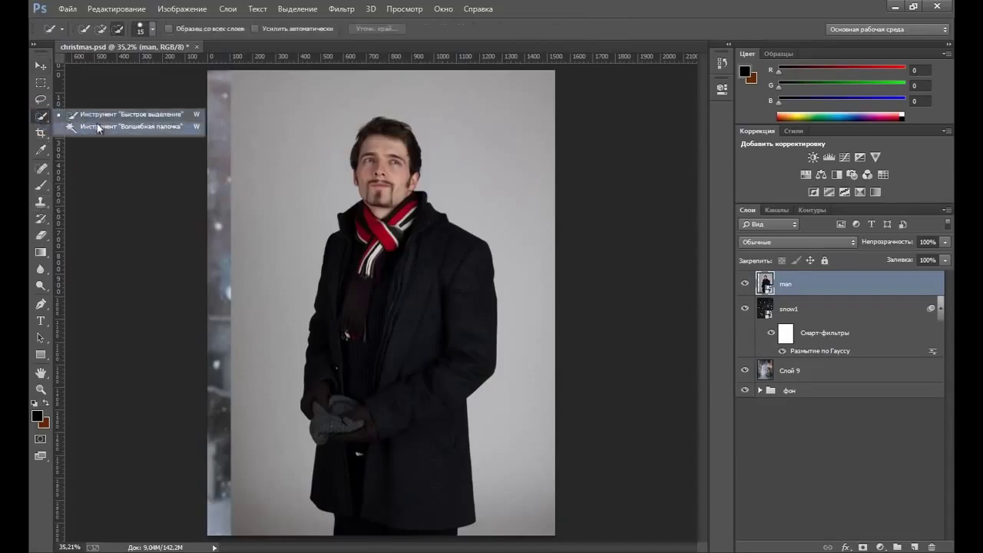
click(107, 121)
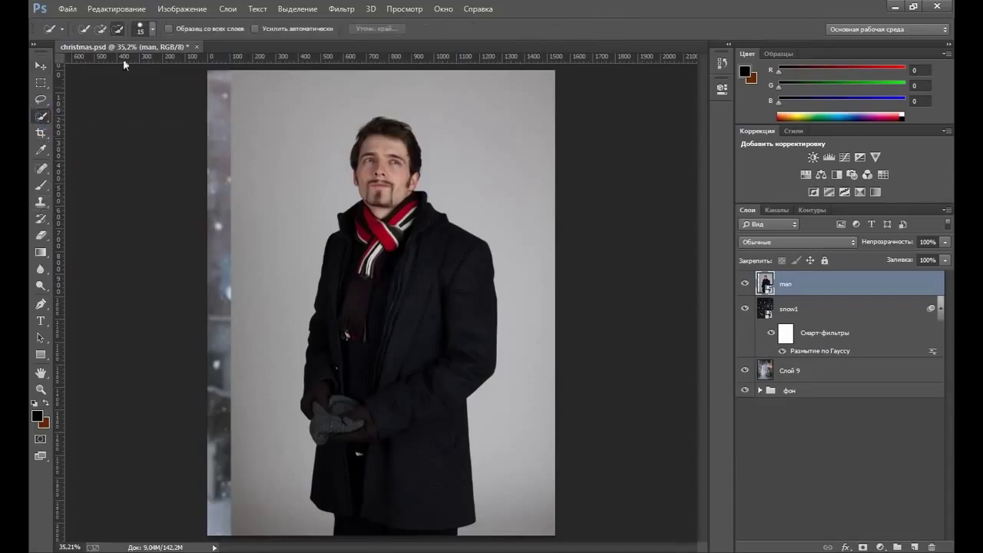
right_click(289, 147)
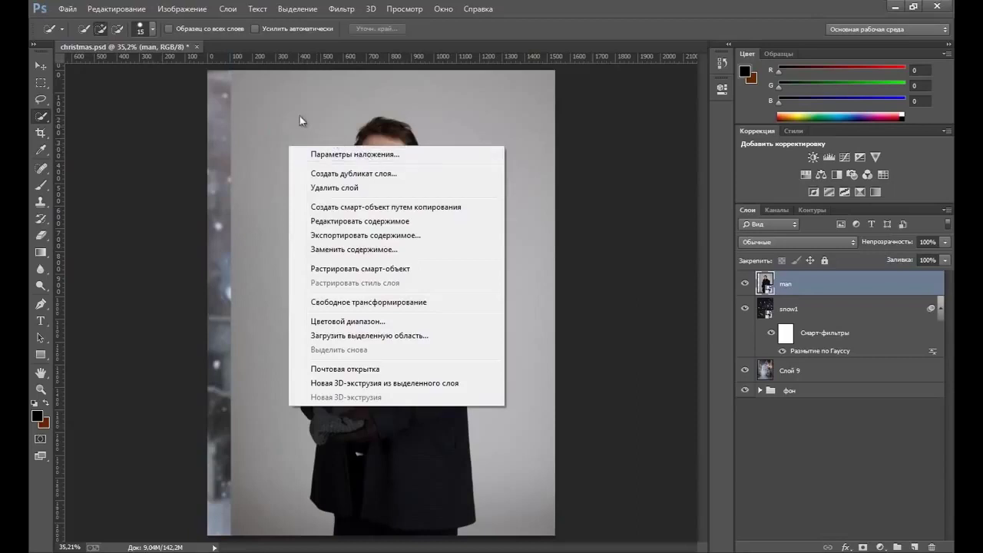
click(156, 30)
click(153, 31)
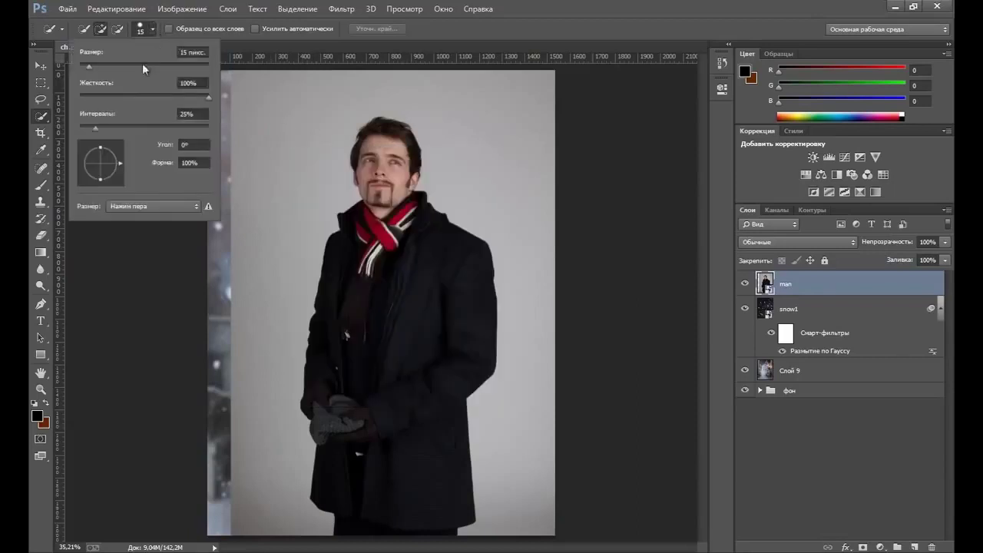
drag(135, 66, 139, 66)
Select the grey backdrop around the man, then invert the selection to isolate him
click(290, 107)
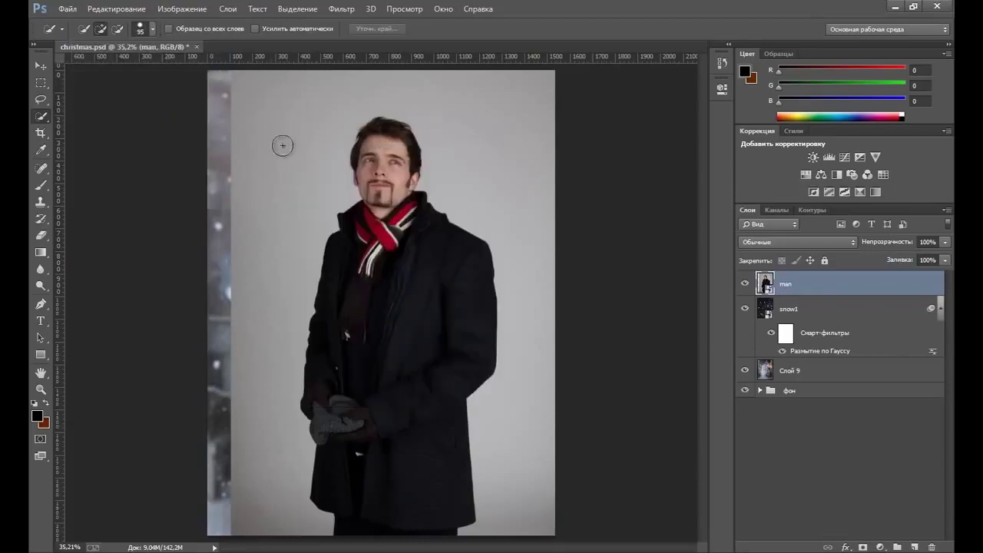
drag(281, 145, 253, 138)
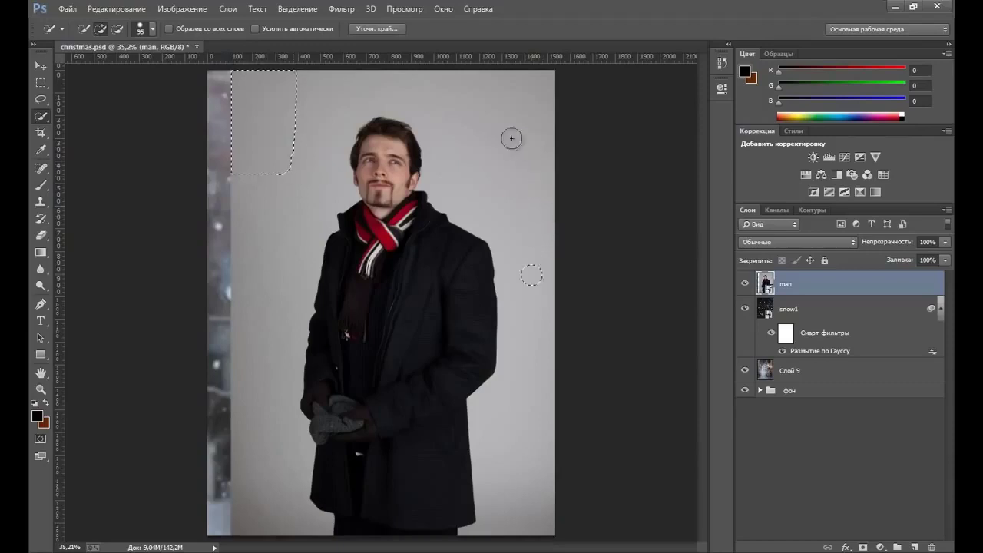
drag(513, 139, 478, 143)
drag(273, 460, 263, 353)
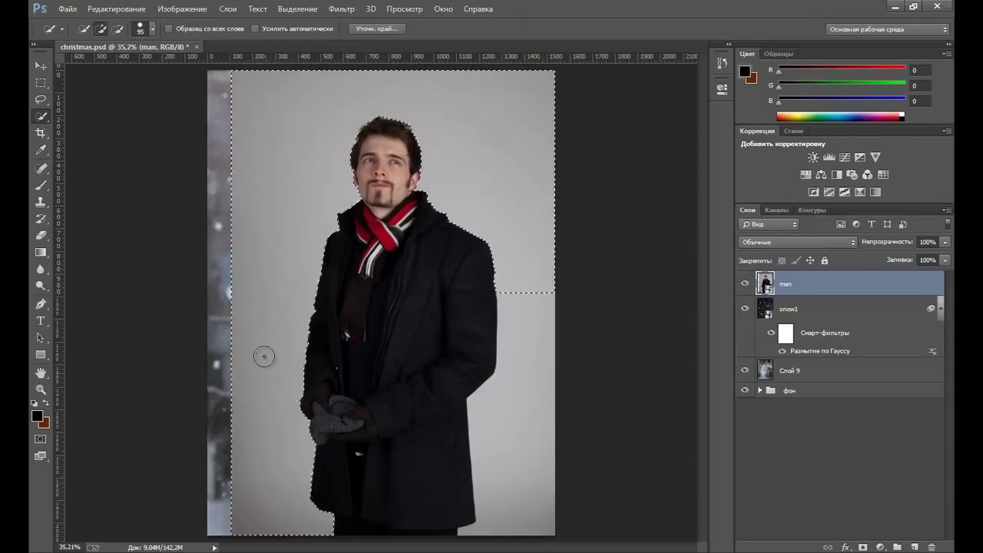
drag(514, 498, 464, 527)
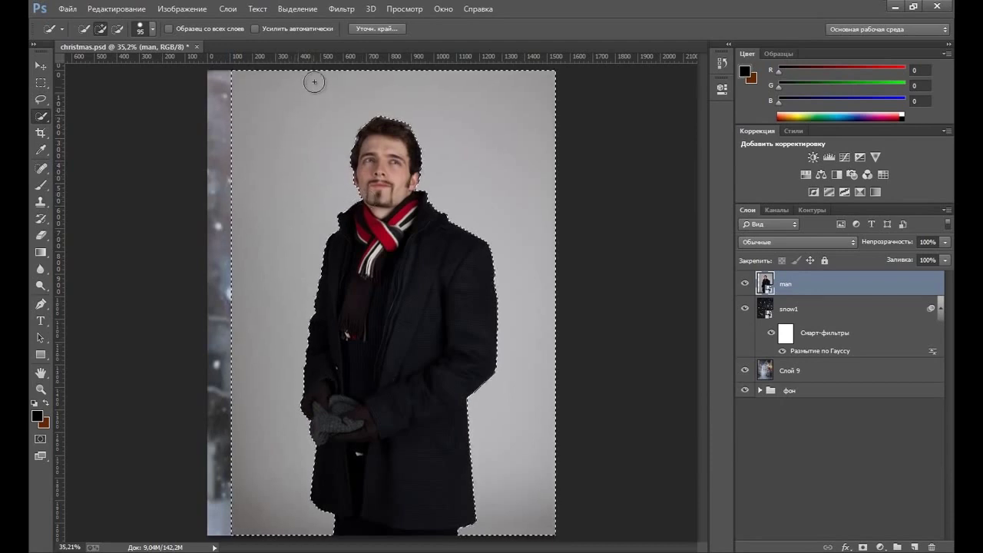
click(300, 9)
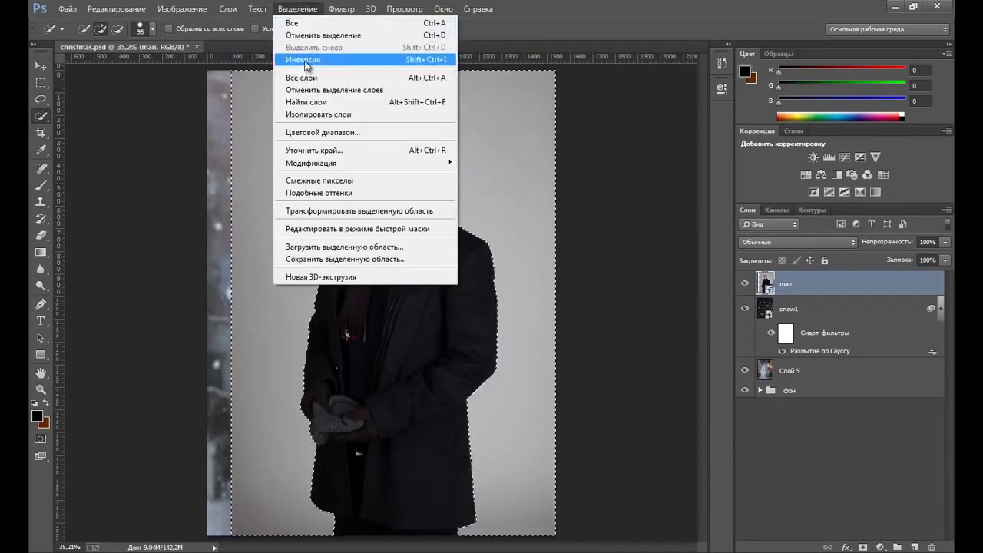
click(308, 64)
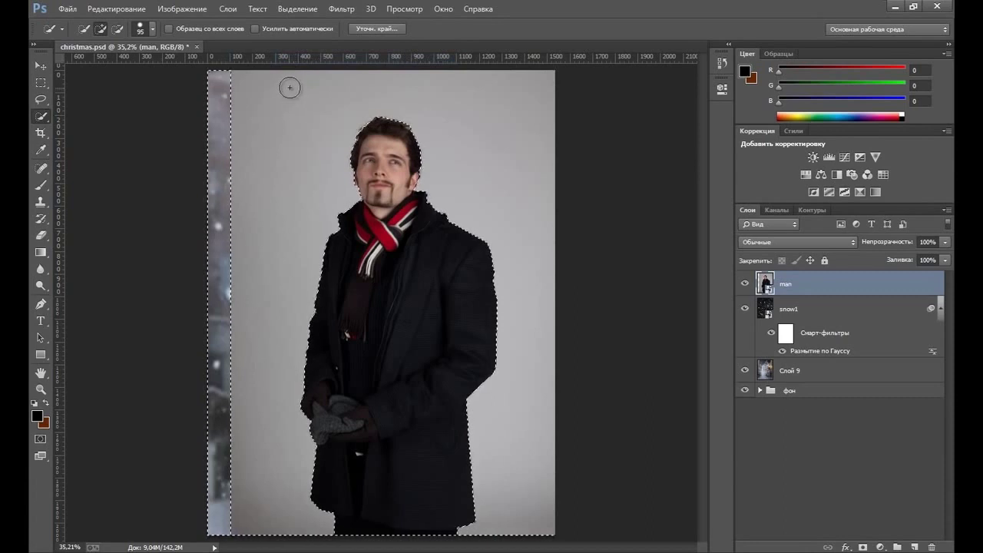
click(298, 9)
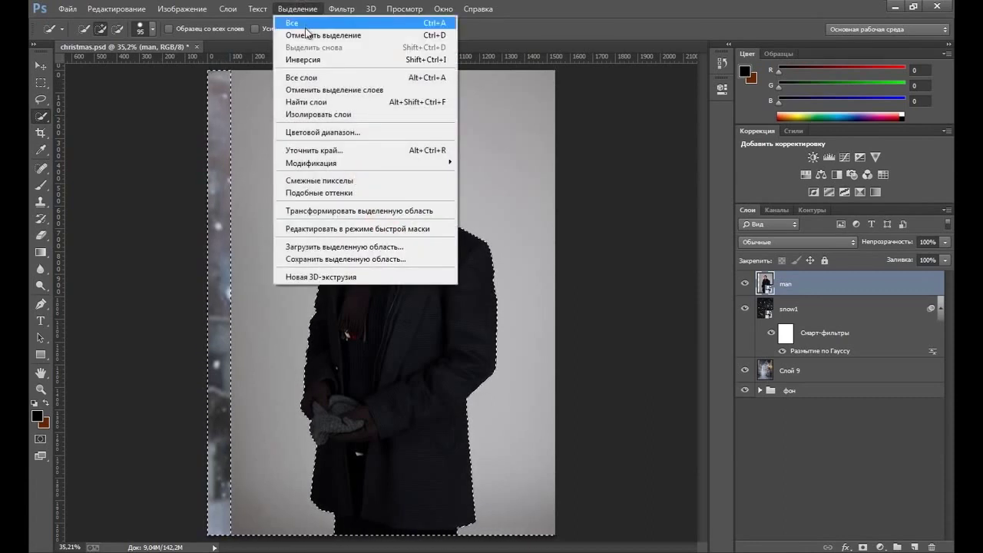
In Refine Edge, zoom onto the man's head and refine the hair edges with Refine Radius
click(304, 150)
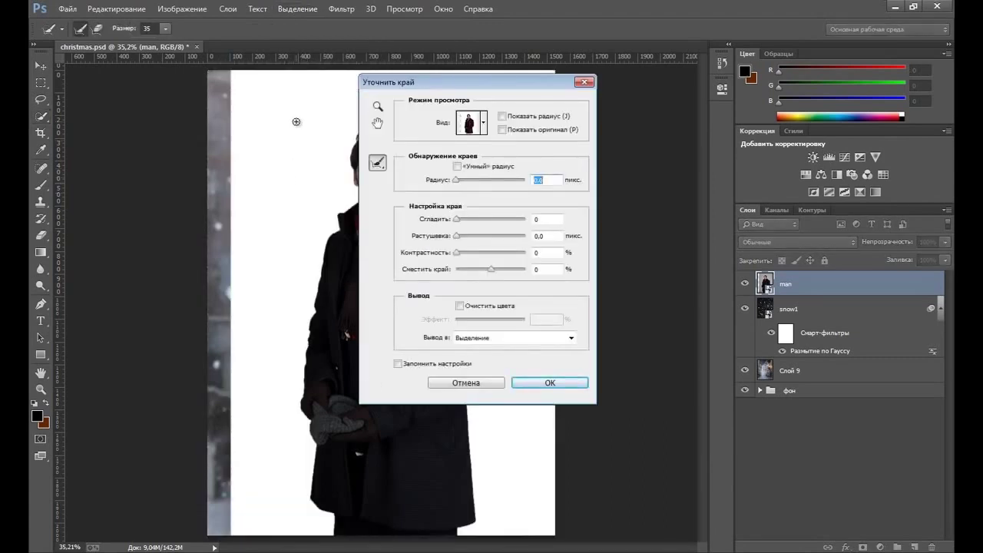
drag(515, 92, 659, 103)
click(522, 116)
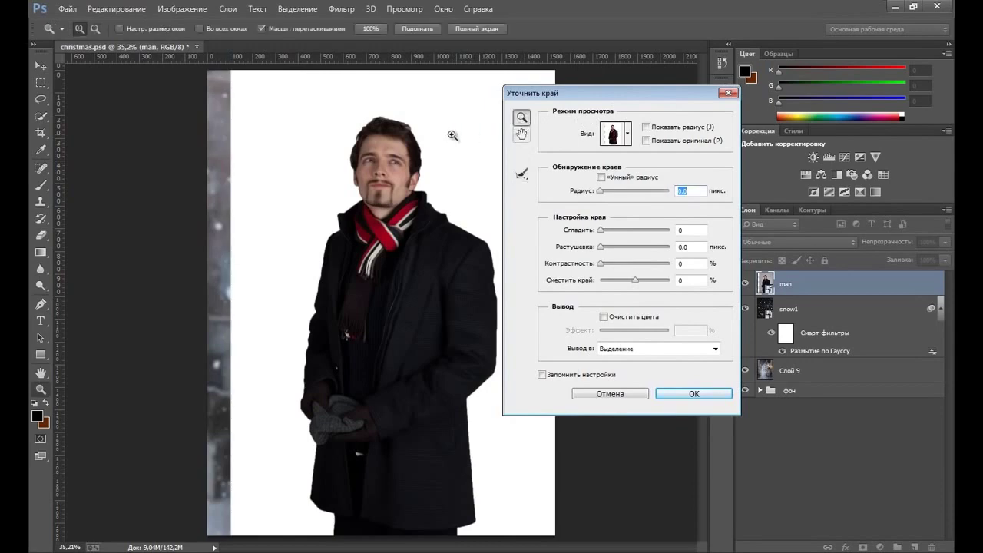
click(401, 130)
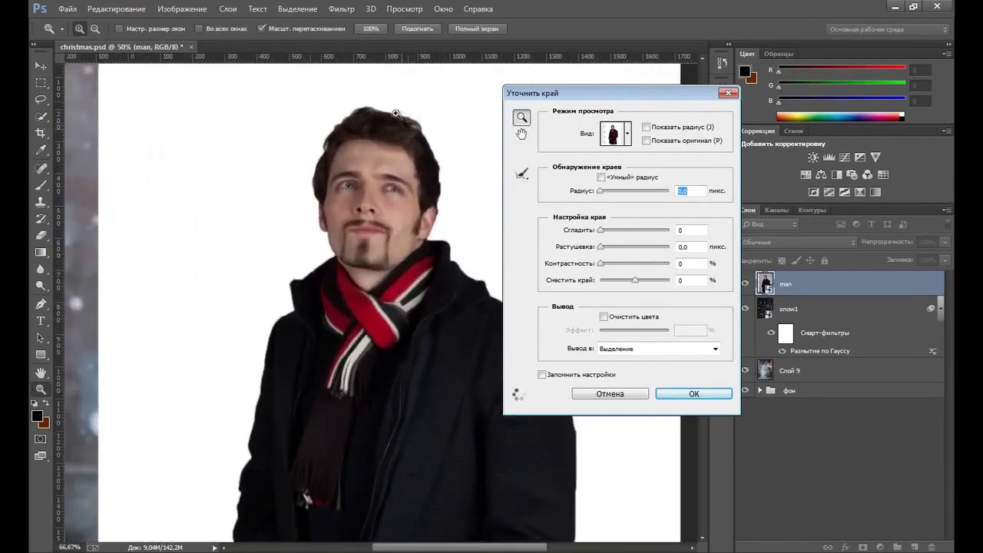
click(405, 122)
click(396, 150)
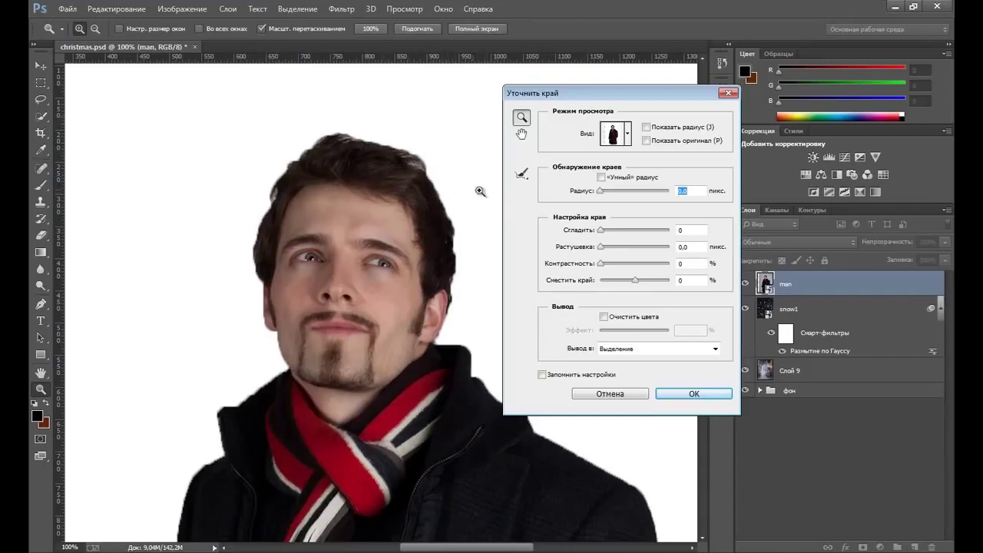
click(522, 172)
mouse_move(428, 170)
mouse_down()
mouse_move(337, 129)
mouse_move(266, 209)
mouse_up()
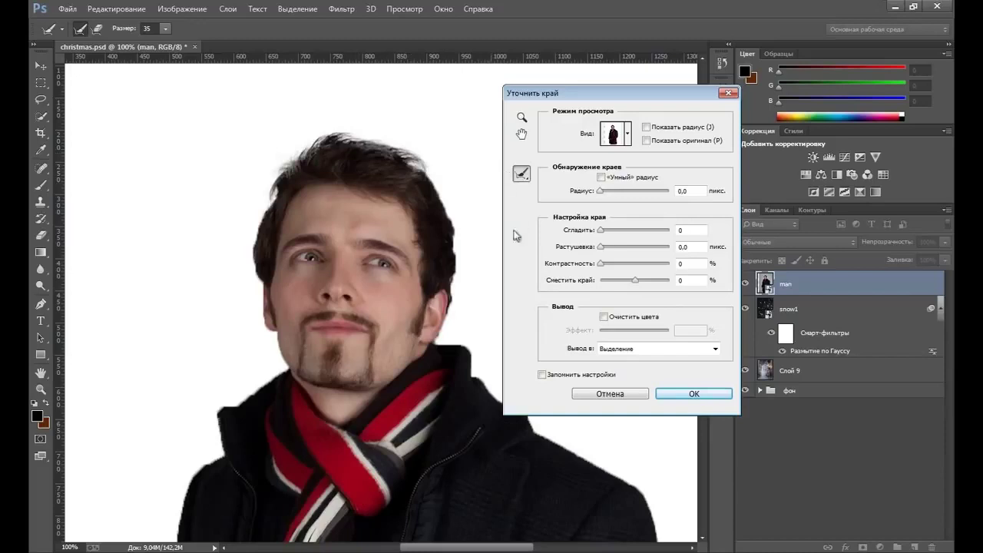
mouse_move(461, 277)
mouse_down()
mouse_move(425, 166)
mouse_move(448, 284)
mouse_up()
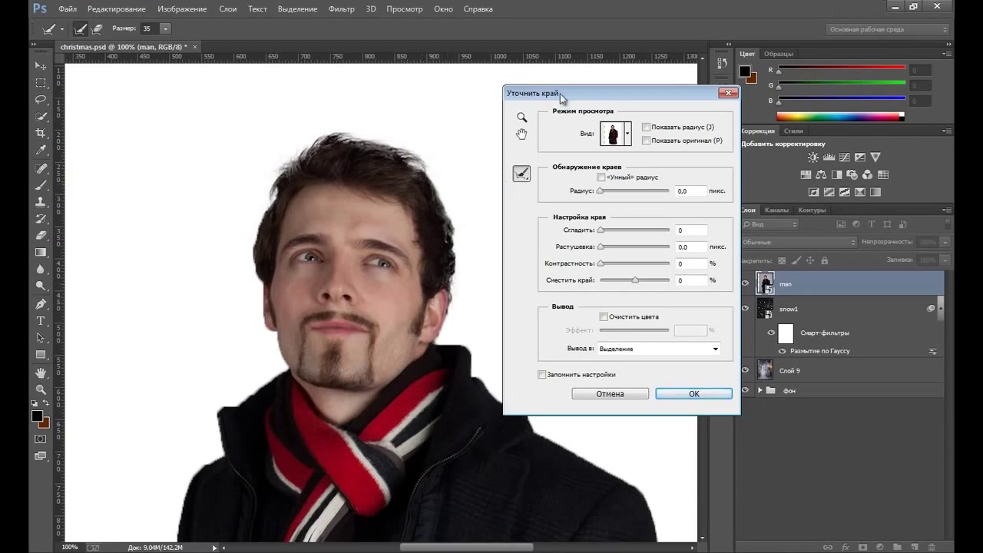
Output the refined selection as a layer mask on the man layer
drag(562, 98, 580, 81)
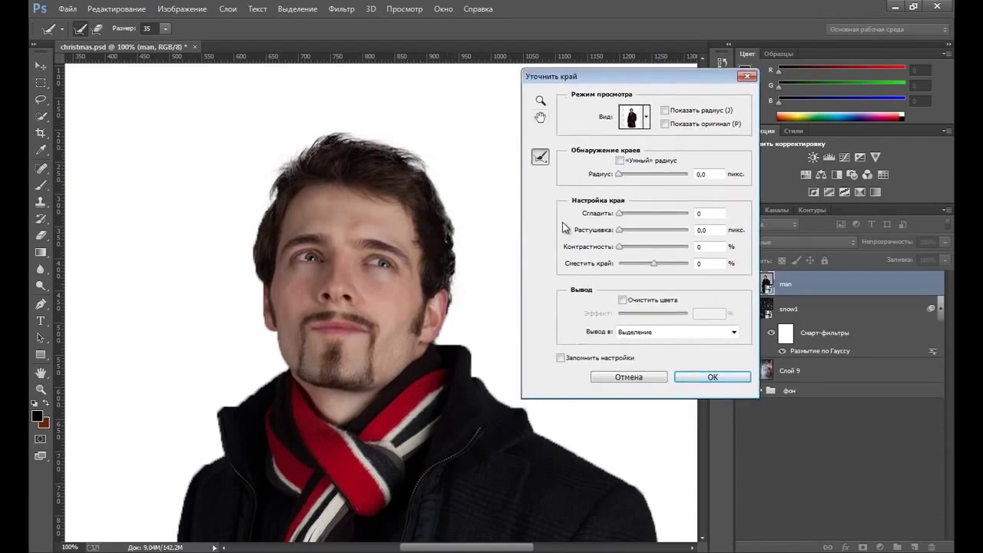
click(732, 332)
click(637, 356)
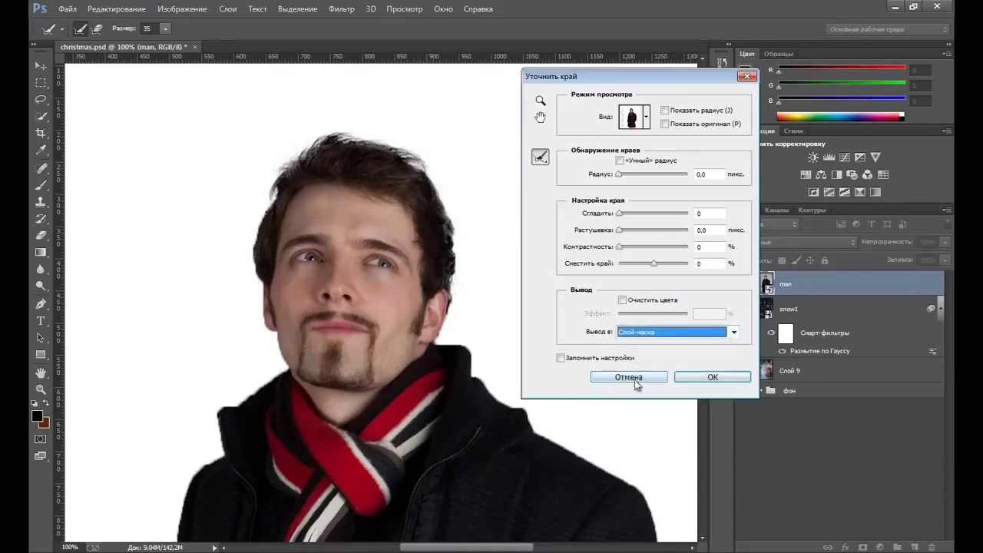
click(704, 378)
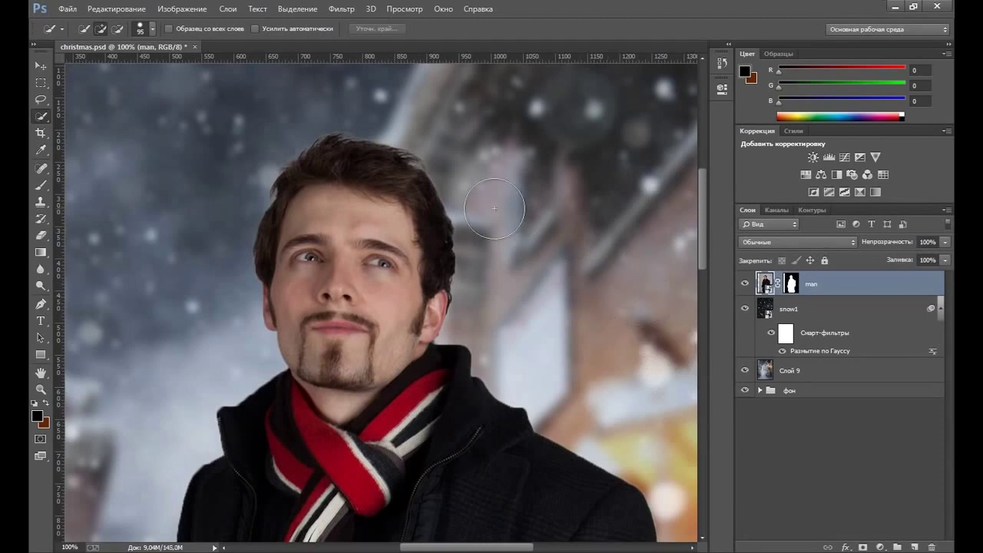
Fit the whole image on screen and shift the masked man slightly left
click(40, 390)
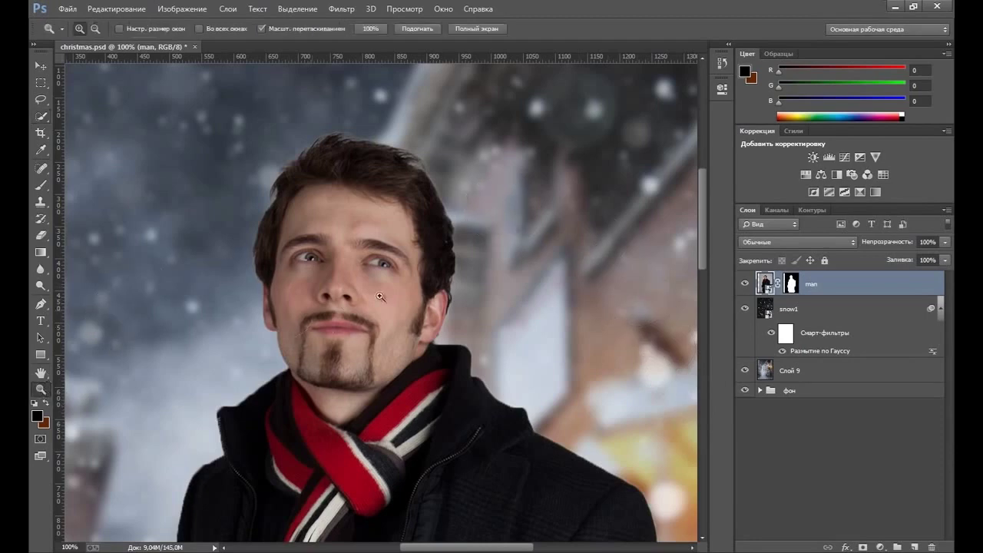
right_click(352, 254)
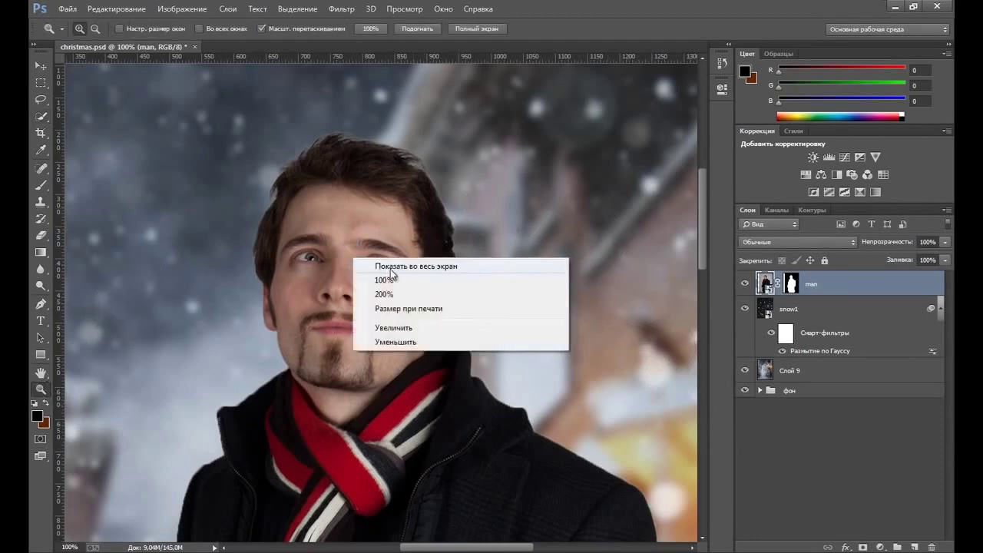
click(390, 267)
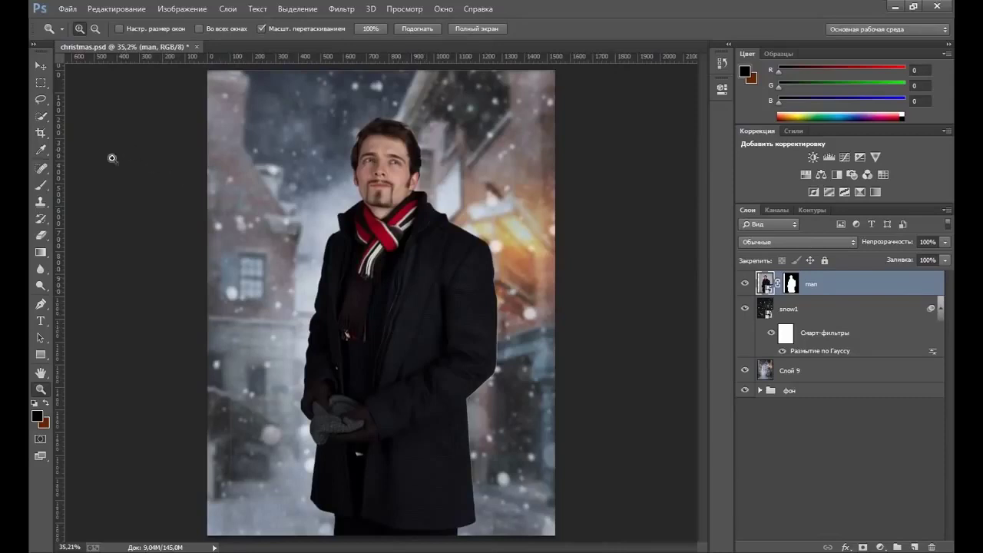
click(42, 66)
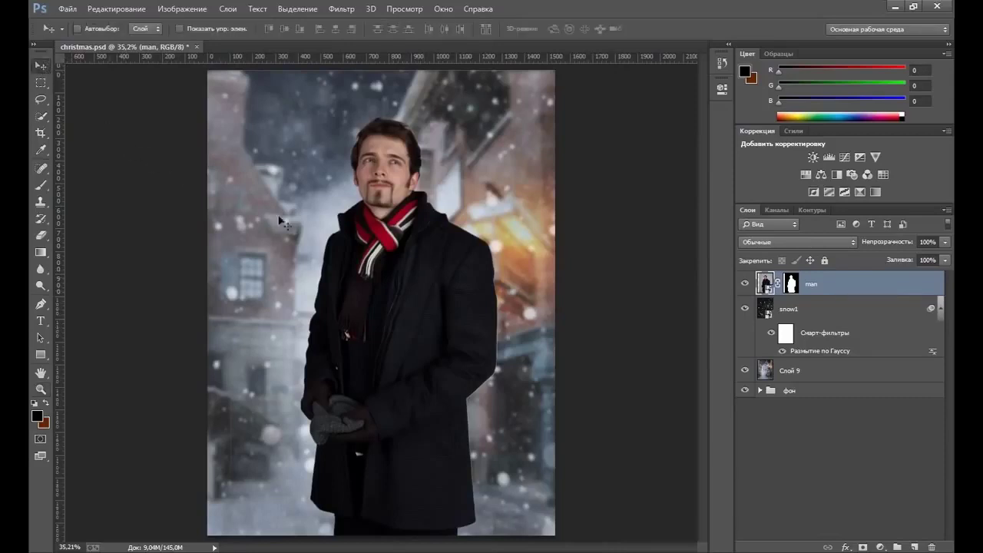
drag(411, 313, 396, 313)
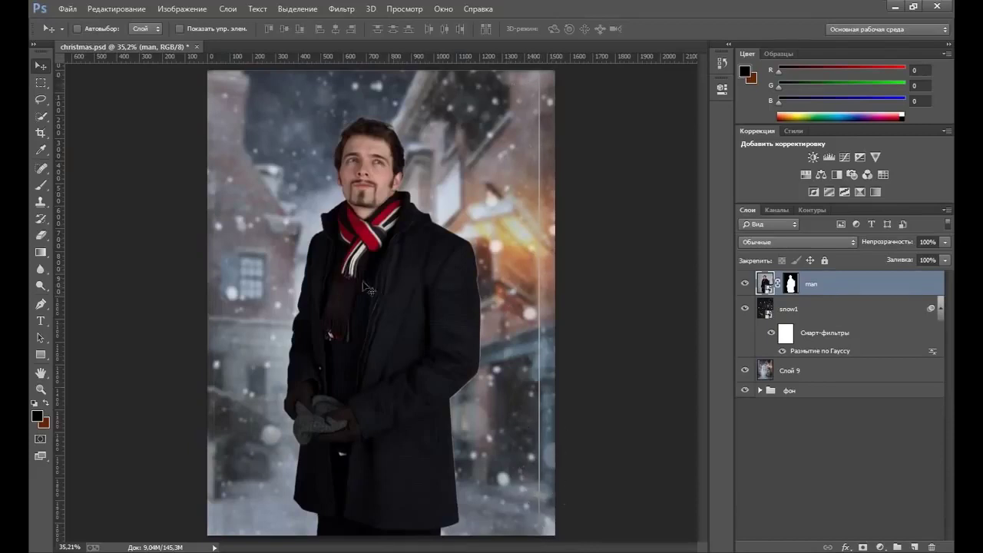
Set the Brush to 100% opacity and flow, targeting the man layer's mask
click(43, 185)
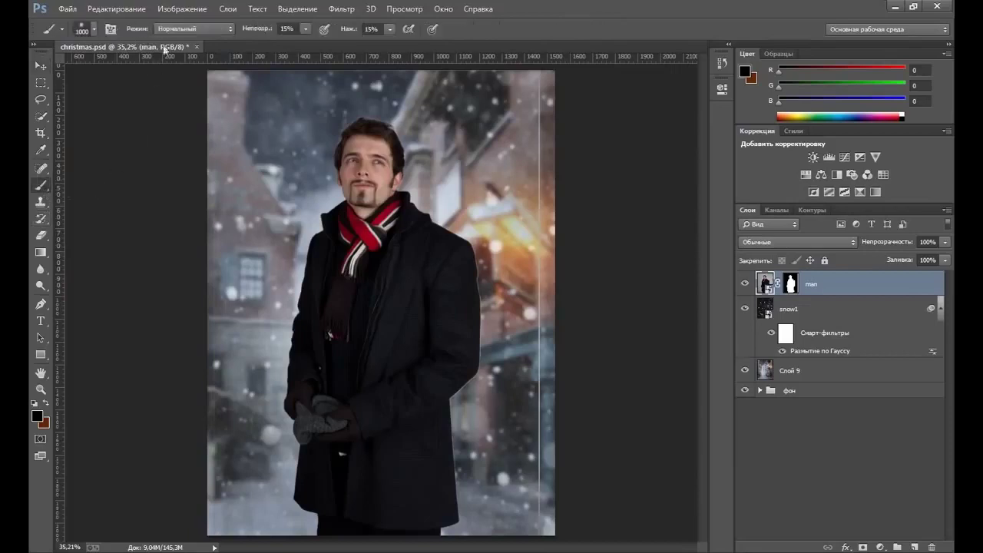
click(307, 31)
click(310, 32)
click(306, 29)
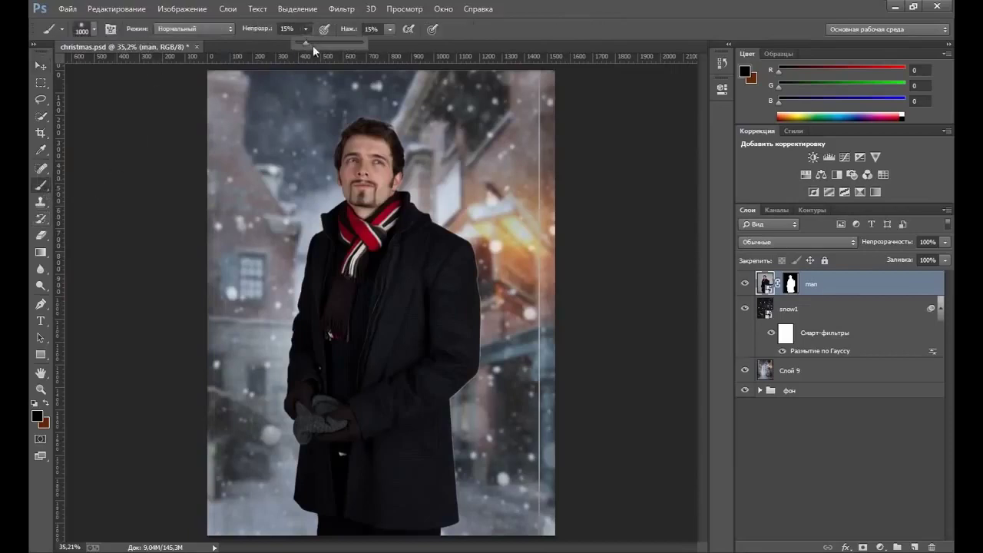
click(389, 30)
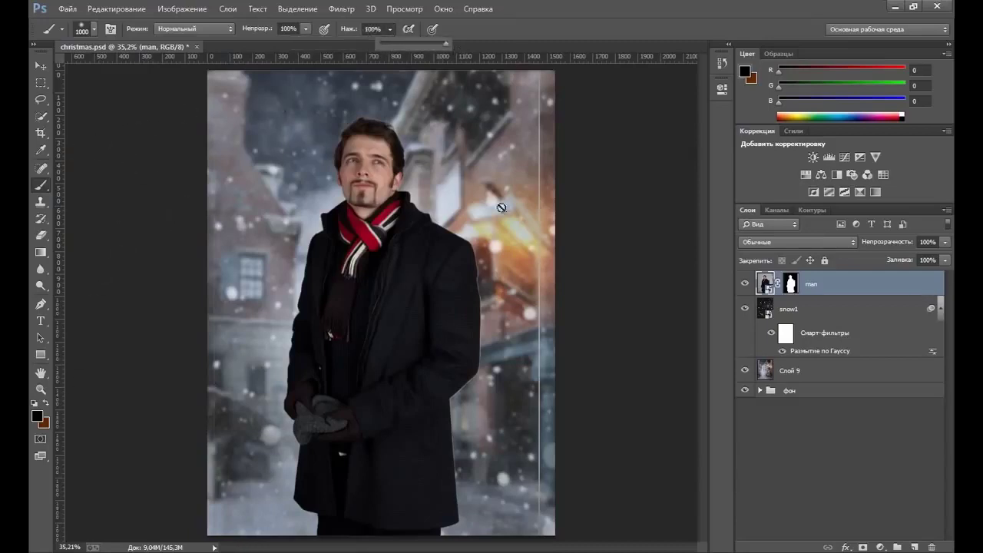
click(791, 283)
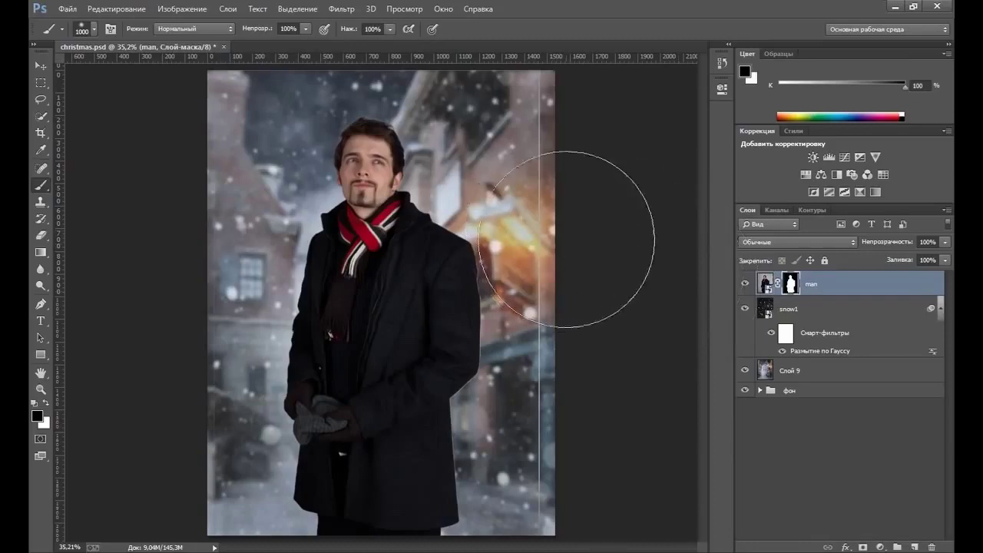
With a 159 px brush, paint out the white line along the right edge on the mask
right_click(582, 140)
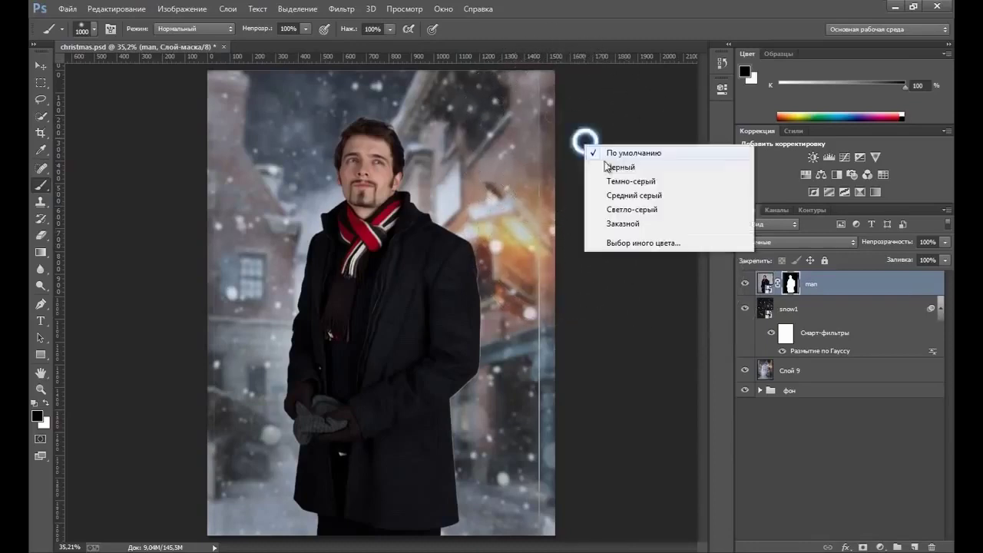
click(505, 131)
right_click(505, 130)
click(586, 152)
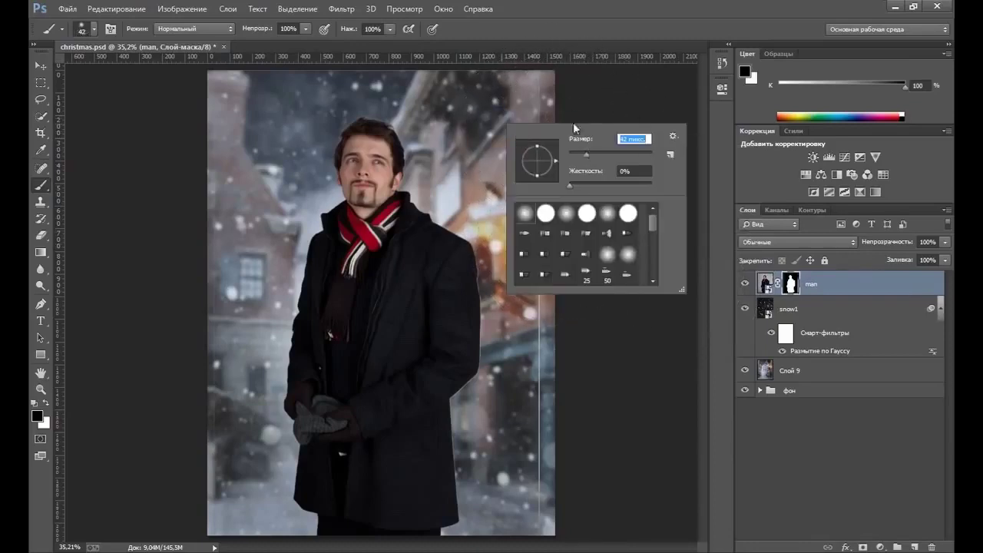
drag(620, 153, 624, 153)
click(537, 492)
mouse_move(532, 488)
mouse_down()
mouse_move(536, 102)
mouse_move(503, 71)
mouse_move(268, 73)
mouse_move(200, 84)
mouse_move(226, 470)
mouse_move(204, 538)
mouse_move(214, 468)
mouse_move(208, 82)
mouse_move(220, 222)
mouse_move(223, 114)
mouse_up()
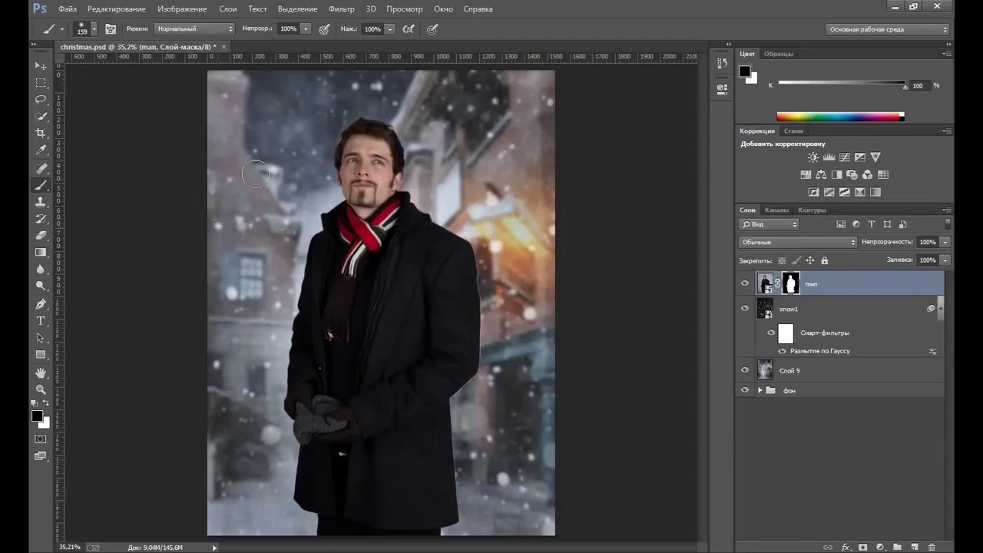
Move the man layer 76 px left and slightly up
click(765, 284)
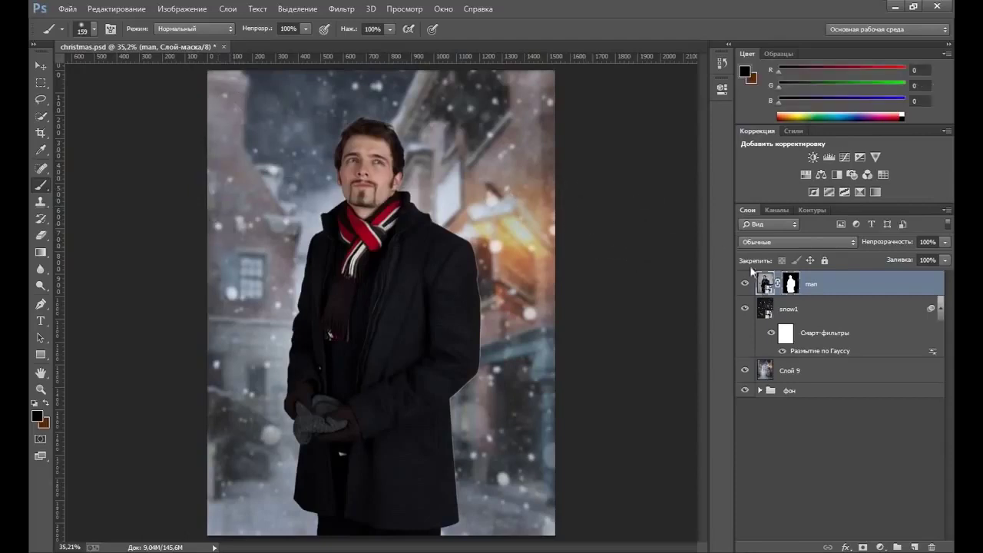
click(46, 71)
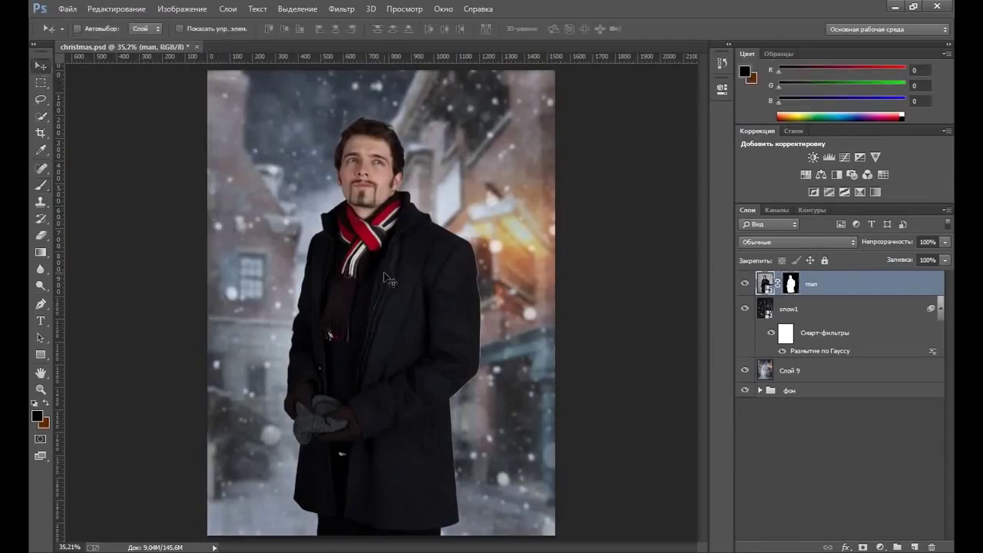
mouse_move(385, 274)
mouse_down()
mouse_move(366, 277)
mouse_move(380, 277)
mouse_up()
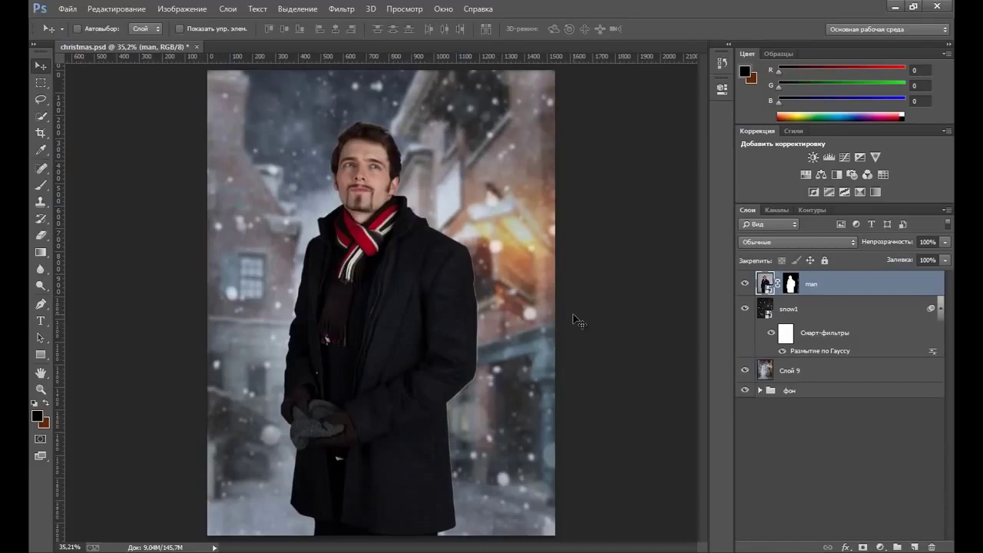
Add a Hue/Saturation adjustment clipped to the man layer with Saturation set to -34
click(881, 548)
click(871, 392)
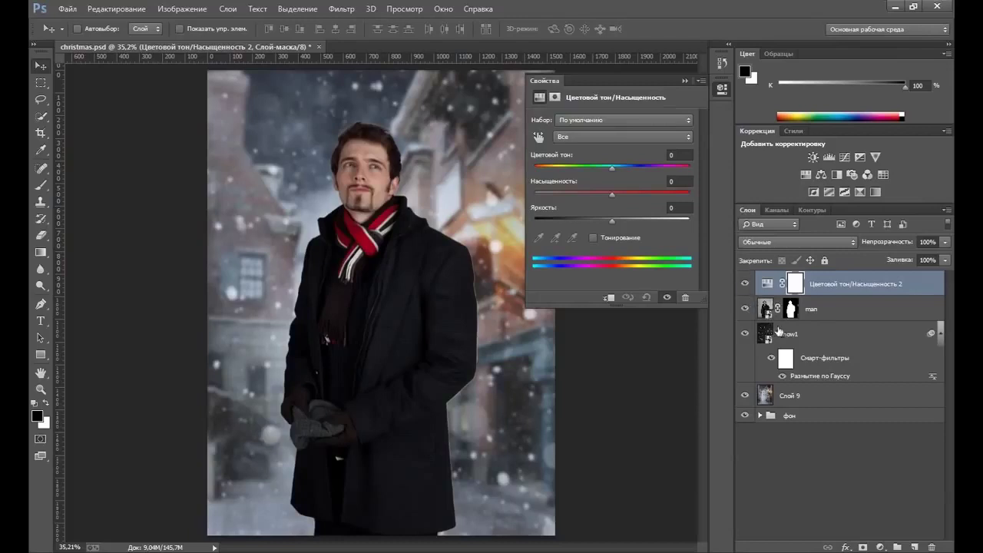
alt+click(738, 303)
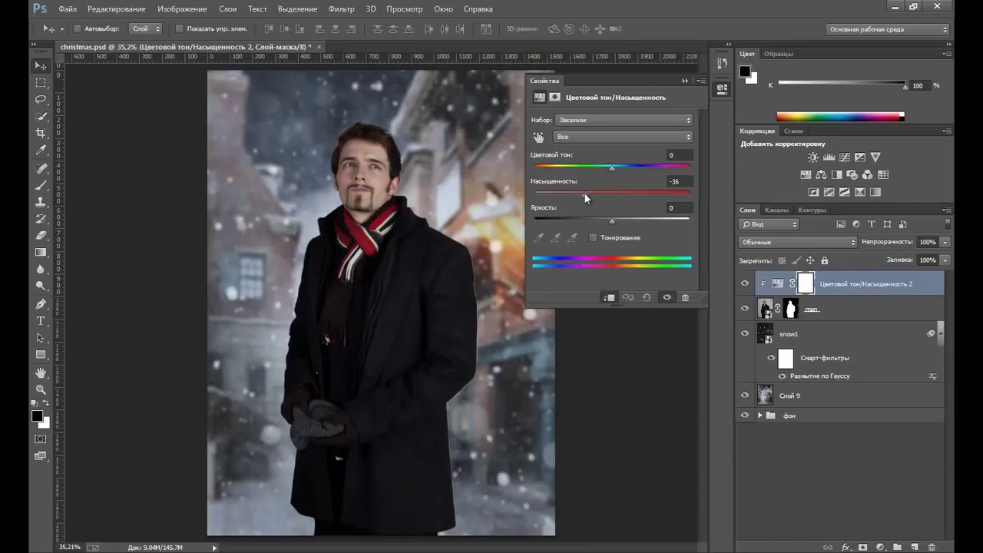
drag(584, 193, 585, 193)
click(685, 81)
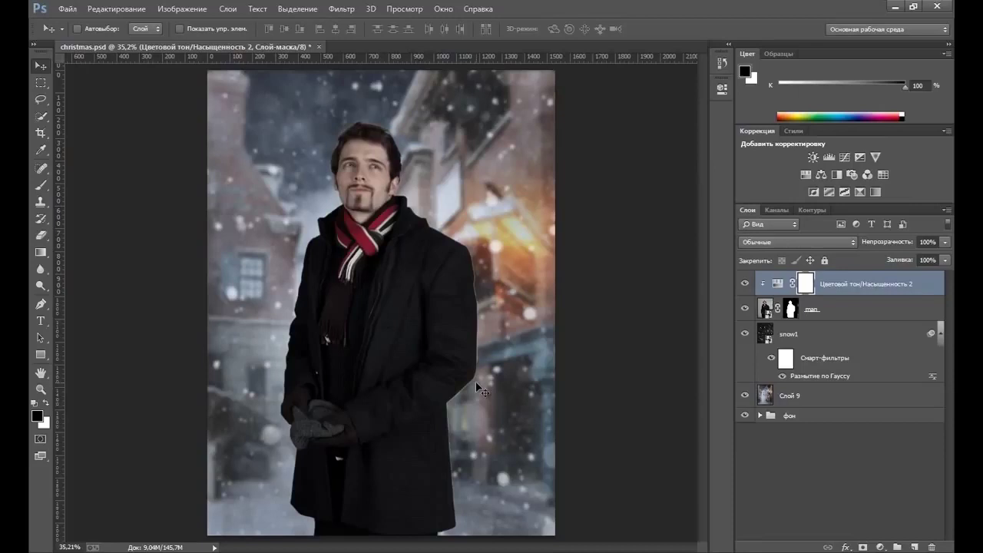
Add a brightening Curves layer, Кривые 2, with a raised curve and its mask inverted to black
click(880, 547)
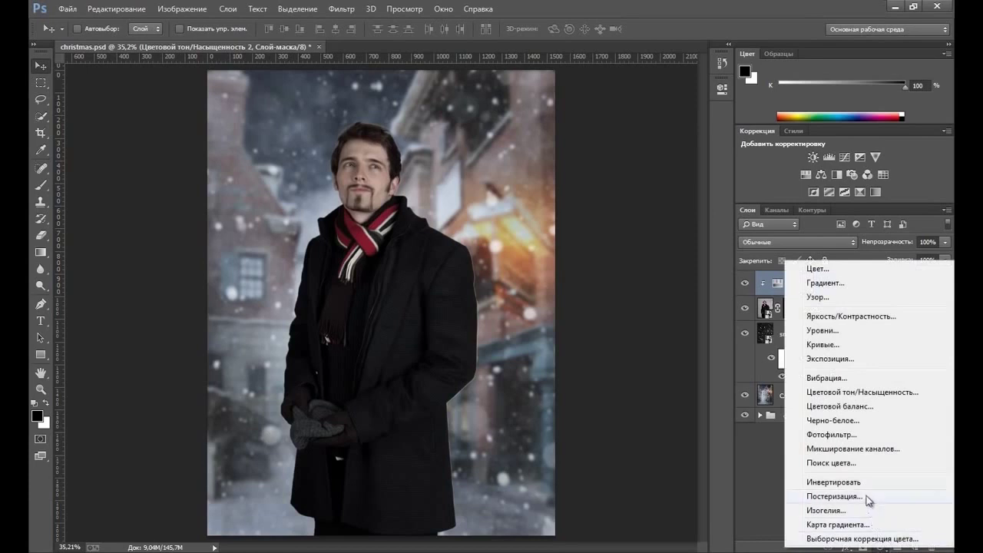
click(823, 344)
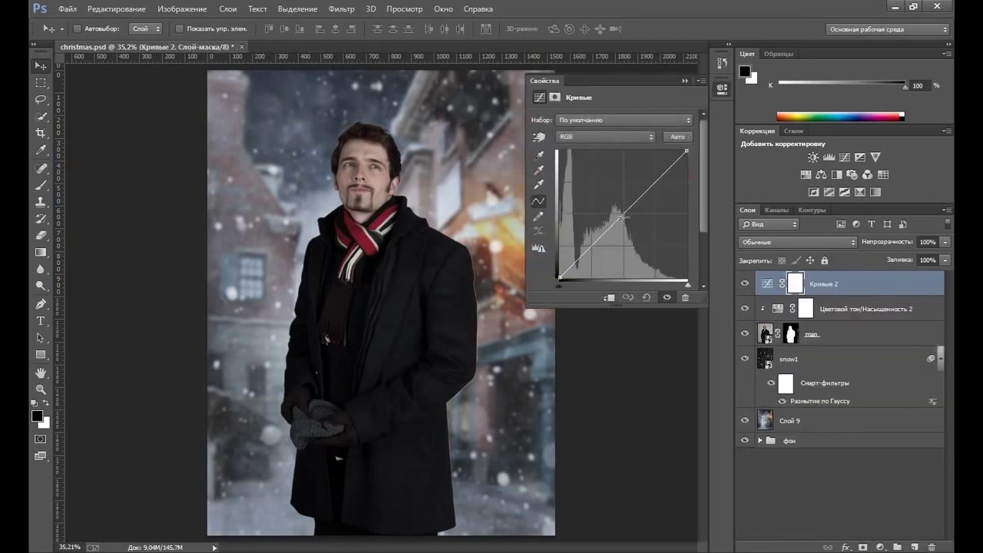
mouse_move(623, 212)
mouse_down()
mouse_move(613, 190)
mouse_move(616, 197)
mouse_up()
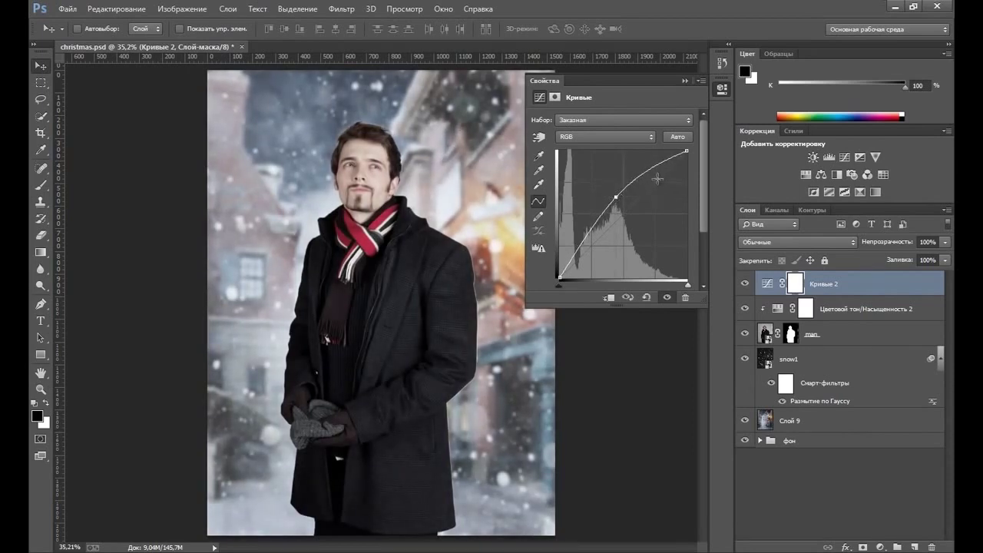
click(686, 80)
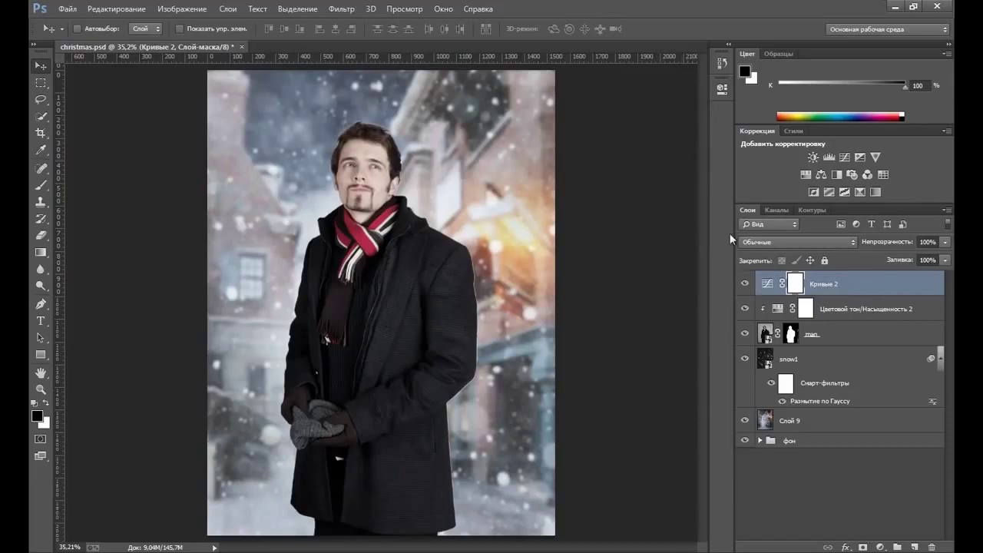
key(ctrl+i)
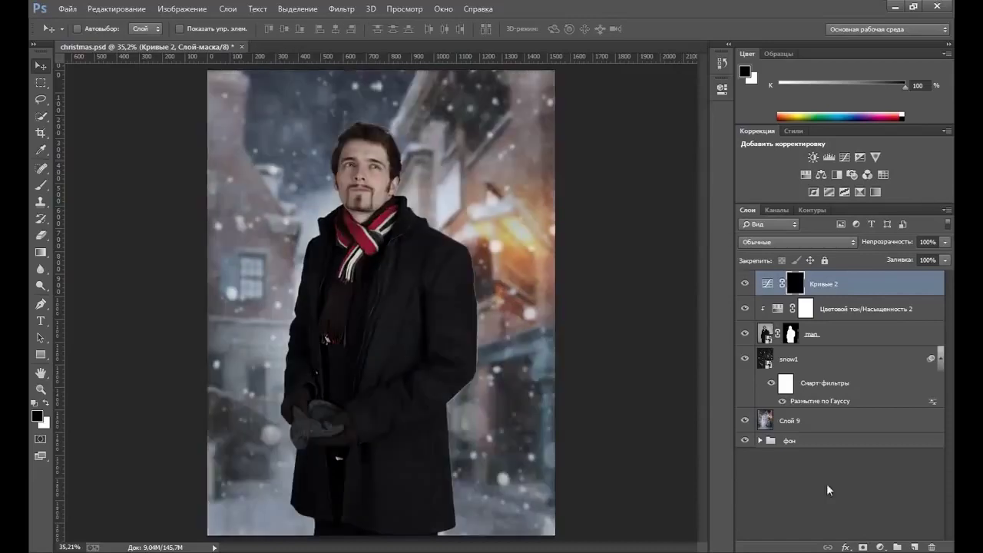
Add a darkening Curves layer, Кривые 3, with a lowered curve and a black mask
click(881, 547)
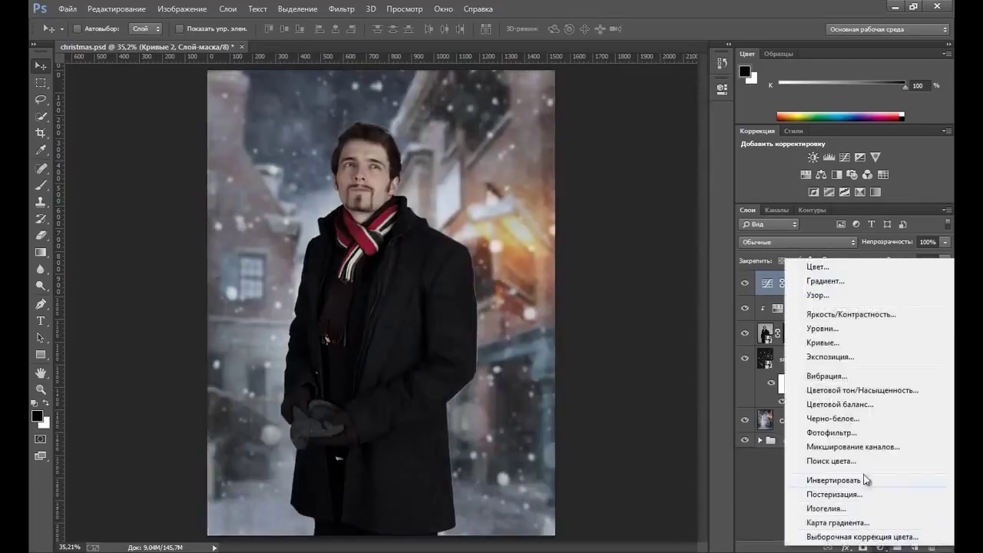
click(837, 344)
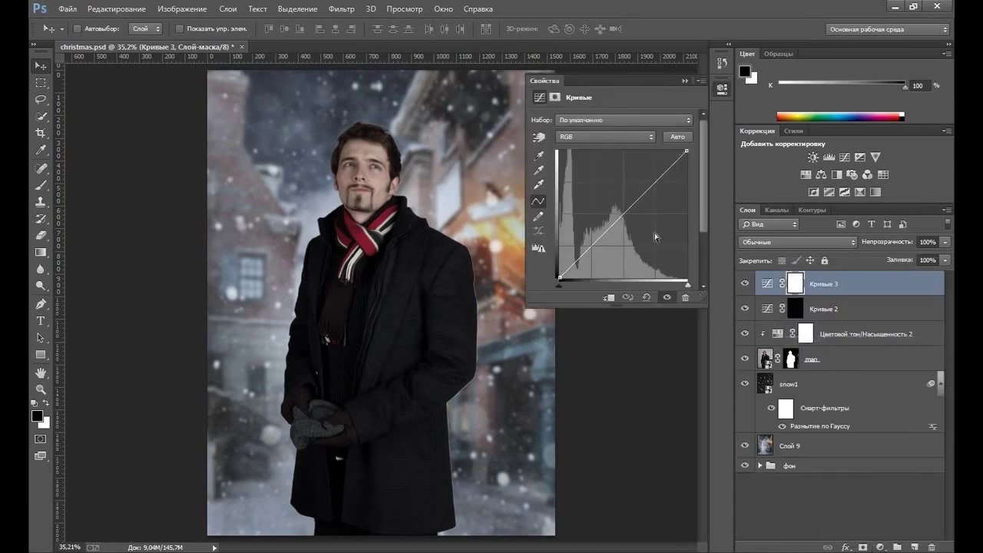
drag(624, 212, 627, 227)
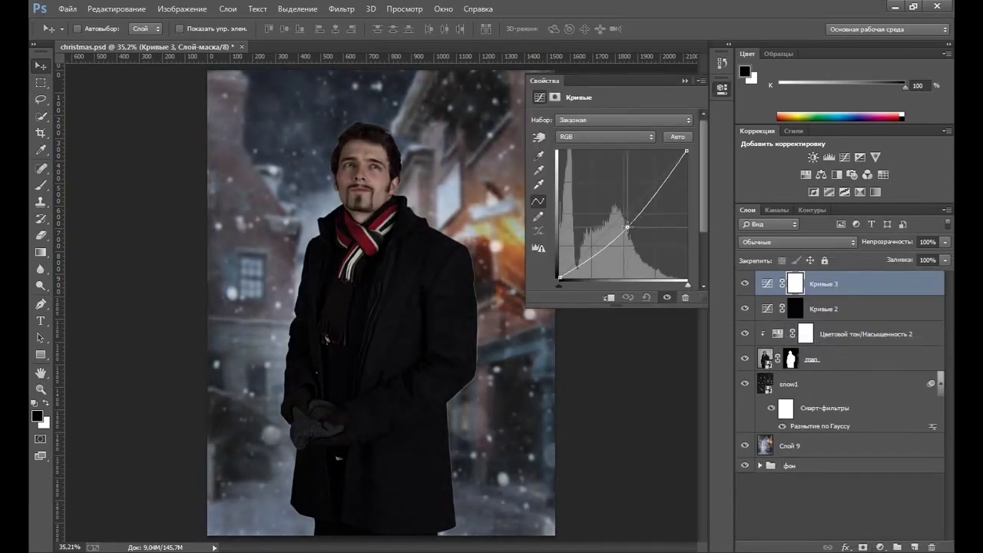
click(685, 81)
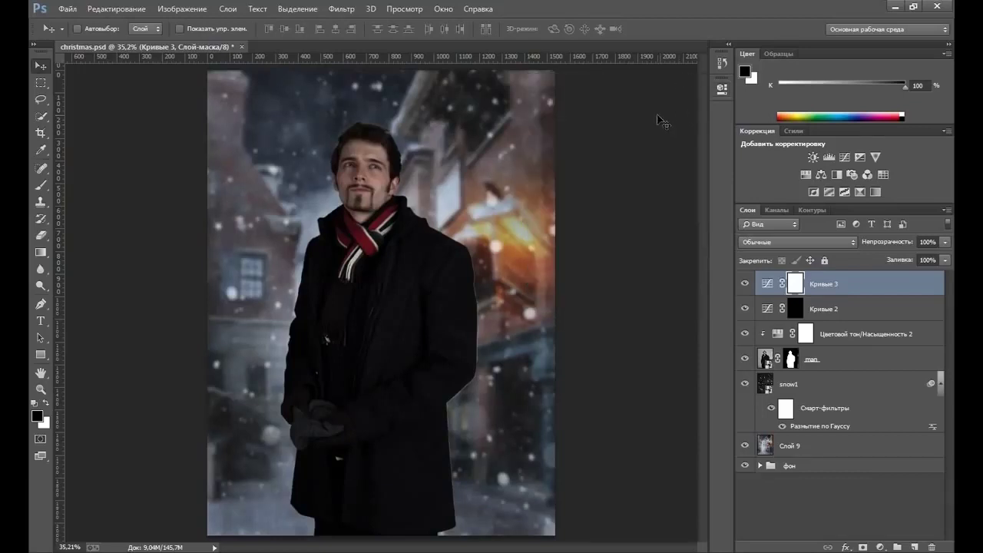
key(ctrl+i)
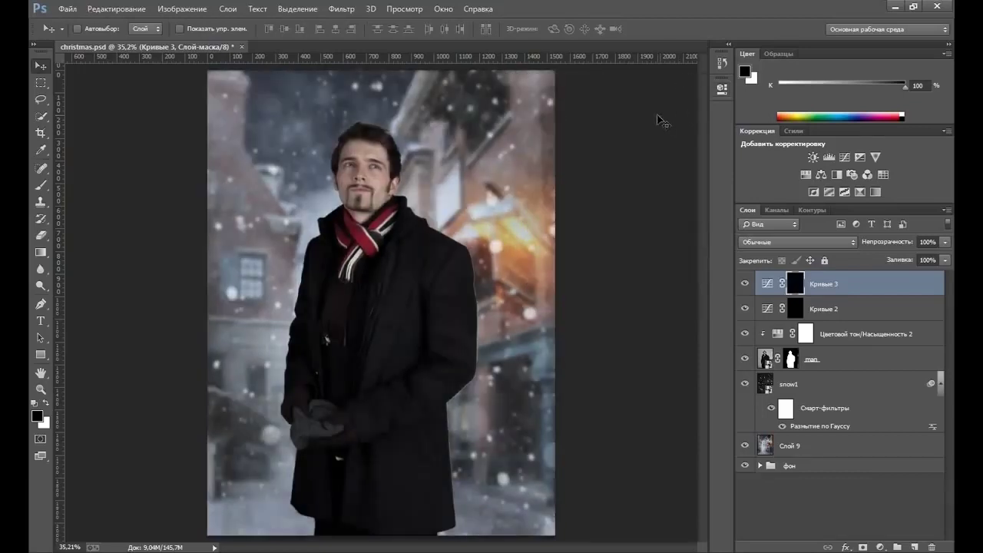
click(796, 308)
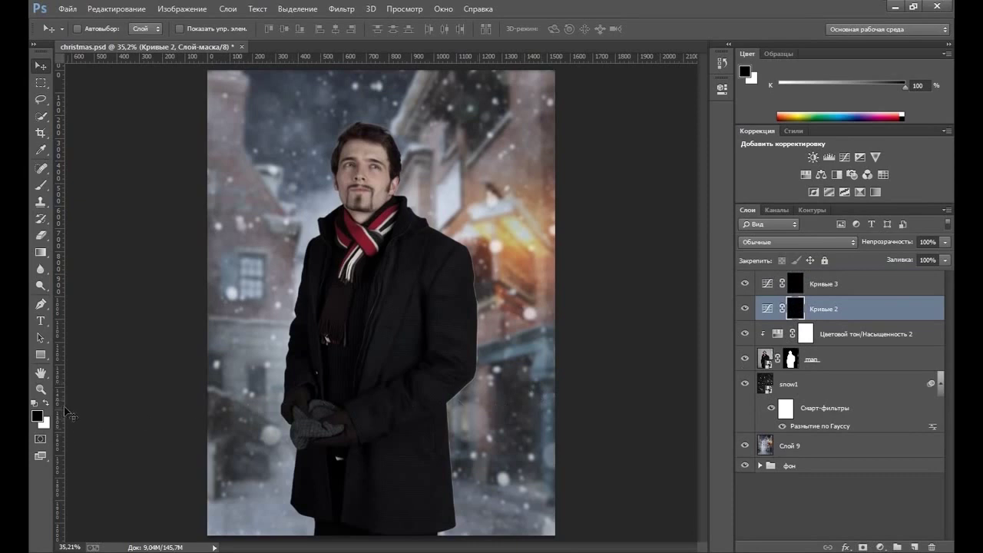
Zoom in on the man's face
key(z)
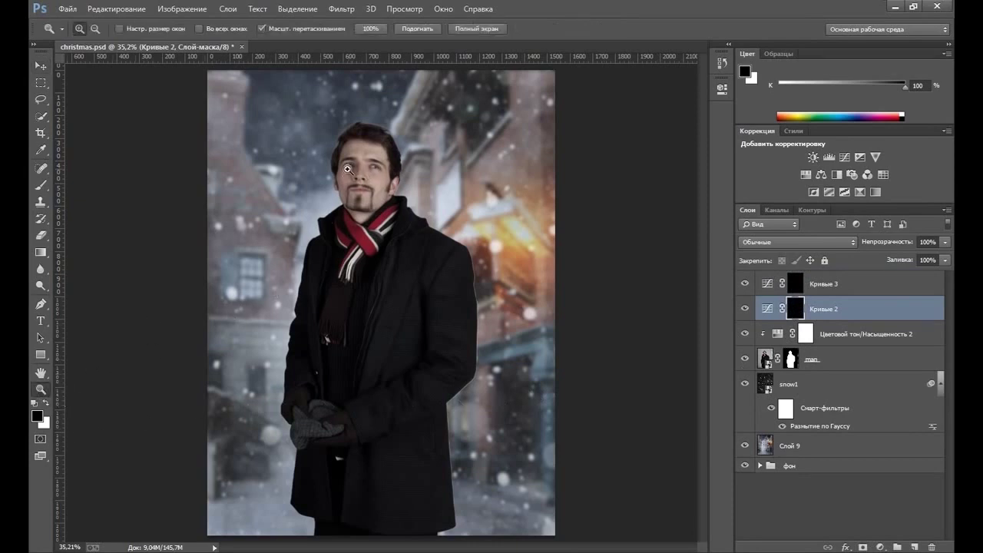
click(347, 168)
click(309, 179)
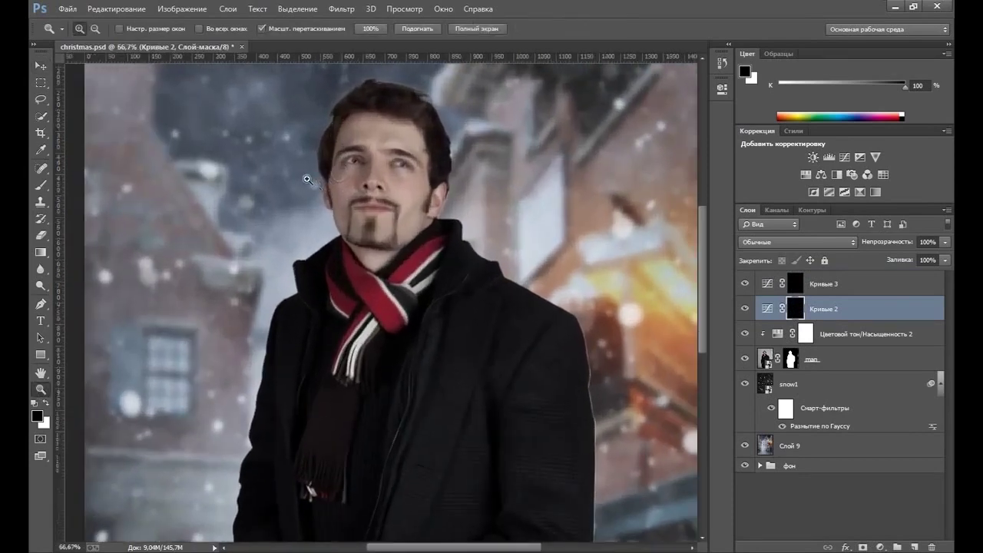
Set an 18 px brush at 20% opacity and 20% flow, with white as foreground
click(40, 185)
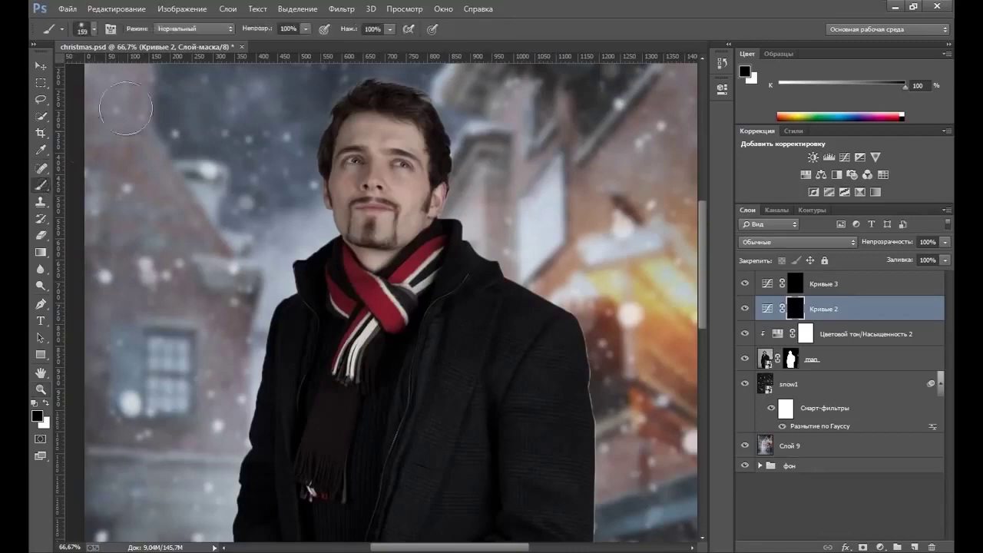
click(307, 29)
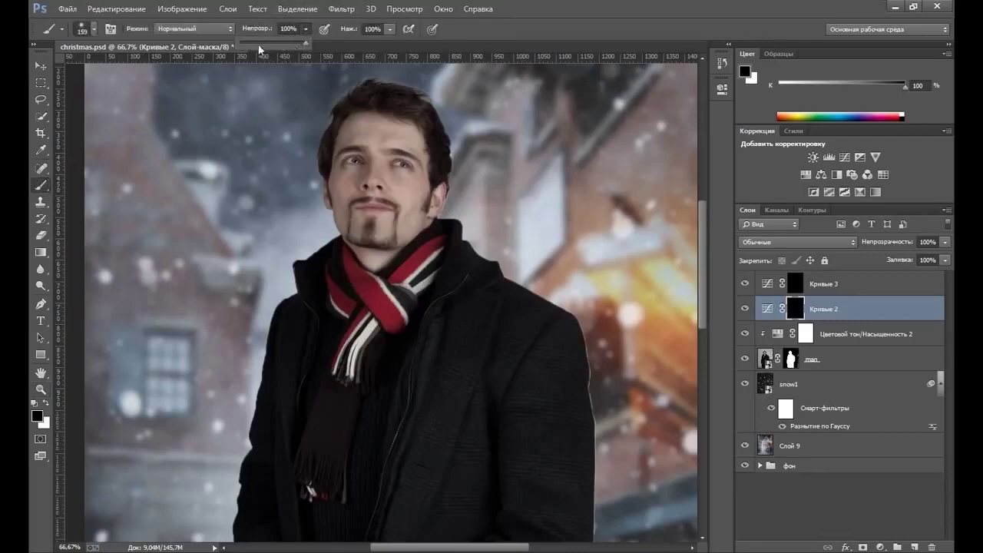
drag(254, 43, 253, 43)
click(389, 29)
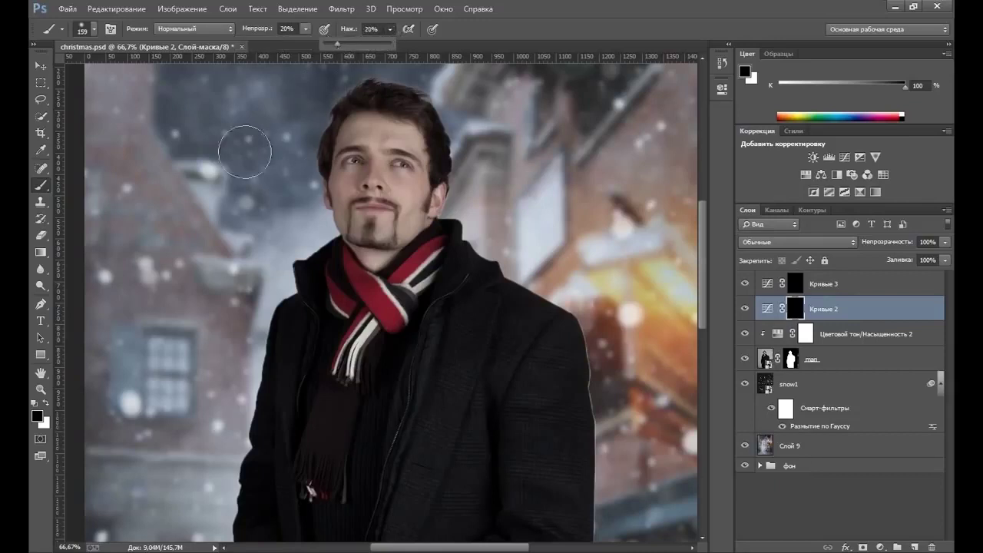
right_click(414, 201)
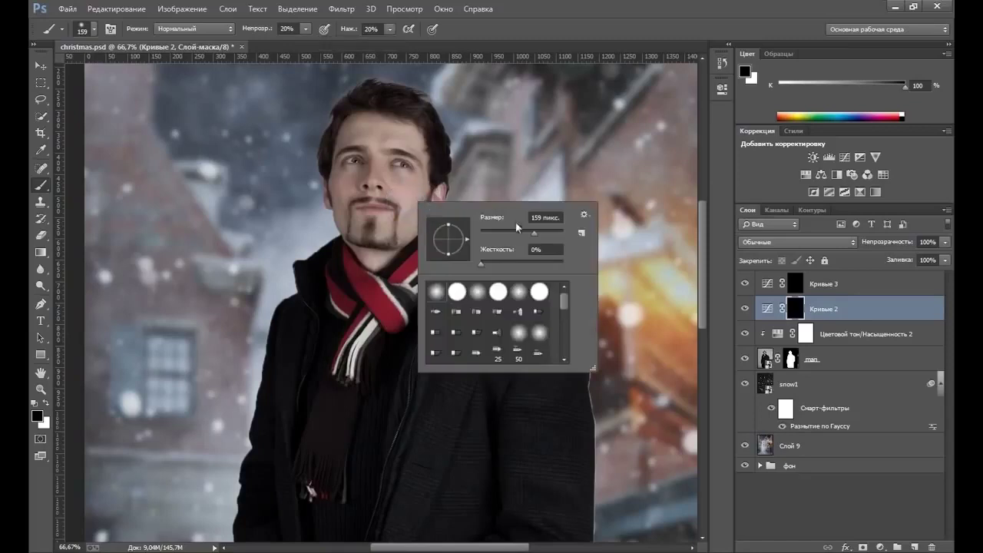
drag(495, 228, 492, 232)
drag(488, 230, 489, 229)
click(508, 27)
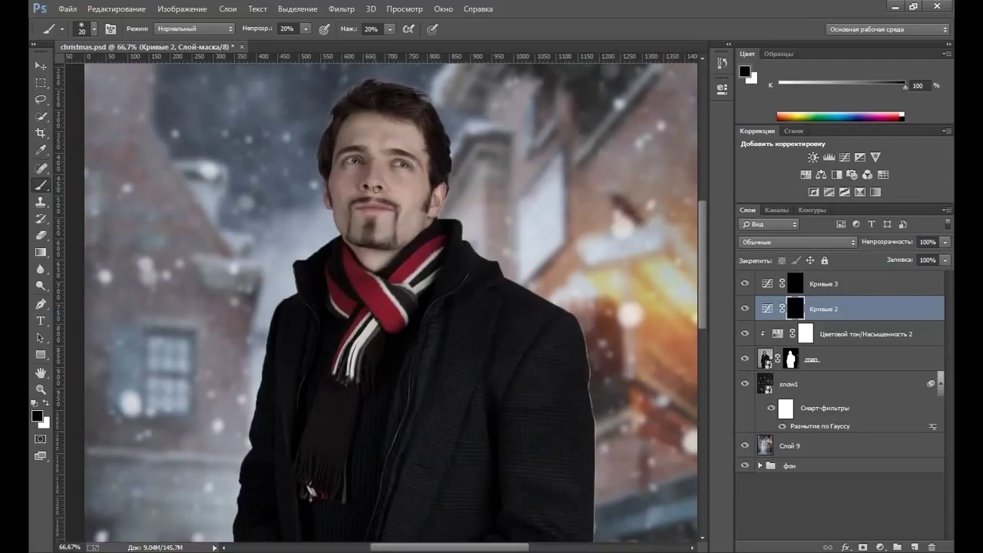
key(x)
key(x)
click(47, 404)
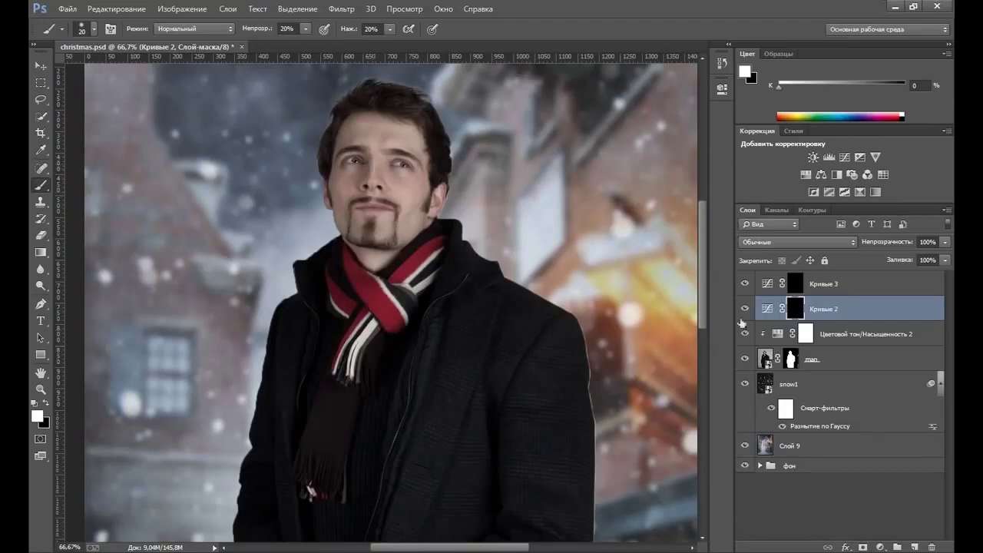
Paint white over the forehead on Кривые 2's mask, growing the brush from 28 to 80 px
right_click(376, 146)
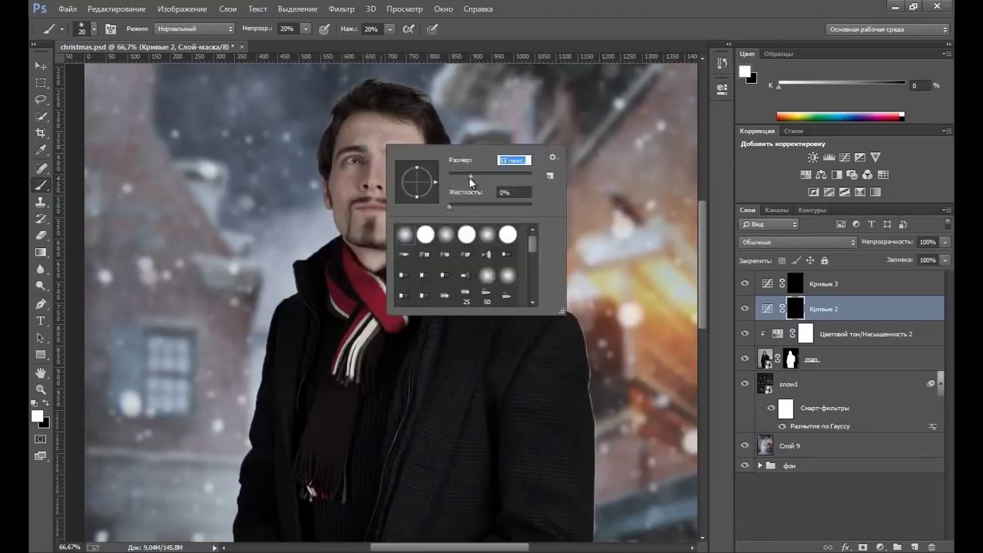
click(460, 174)
key(Return)
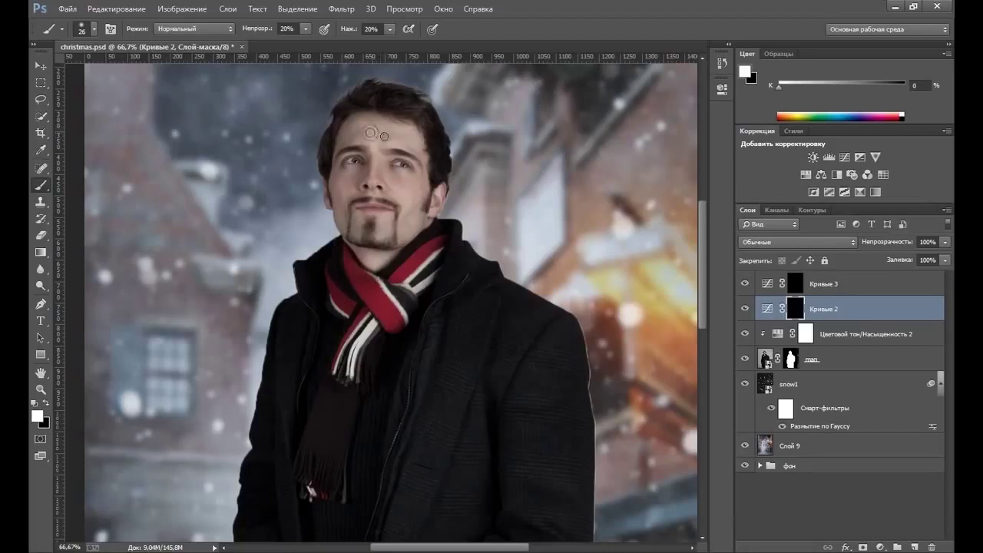
mouse_move(371, 138)
mouse_down()
mouse_move(376, 157)
mouse_move(393, 144)
mouse_up()
right_click(393, 145)
mouse_move(484, 173)
mouse_down()
mouse_move(497, 174)
mouse_move(481, 175)
mouse_up()
click(369, 138)
drag(365, 136, 318, 145)
key(bracketright)
key(bracketright)
key(bracketright)
mouse_move(369, 135)
mouse_down()
mouse_move(374, 122)
mouse_move(362, 125)
mouse_move(401, 132)
mouse_move(361, 139)
mouse_move(360, 129)
mouse_move(403, 135)
mouse_move(372, 132)
mouse_move(389, 135)
mouse_up()
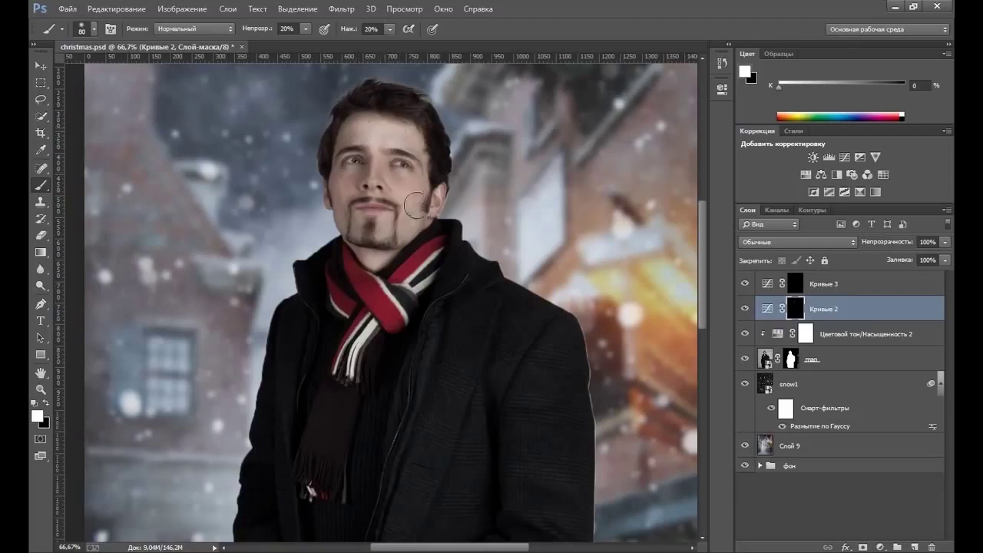
Lightly brighten both cheeks on Кривые 2's mask, then shrink the brush to 45
mouse_move(390, 189)
mouse_down()
mouse_move(400, 180)
mouse_move(408, 192)
mouse_up()
drag(346, 190, 340, 188)
drag(342, 187, 407, 190)
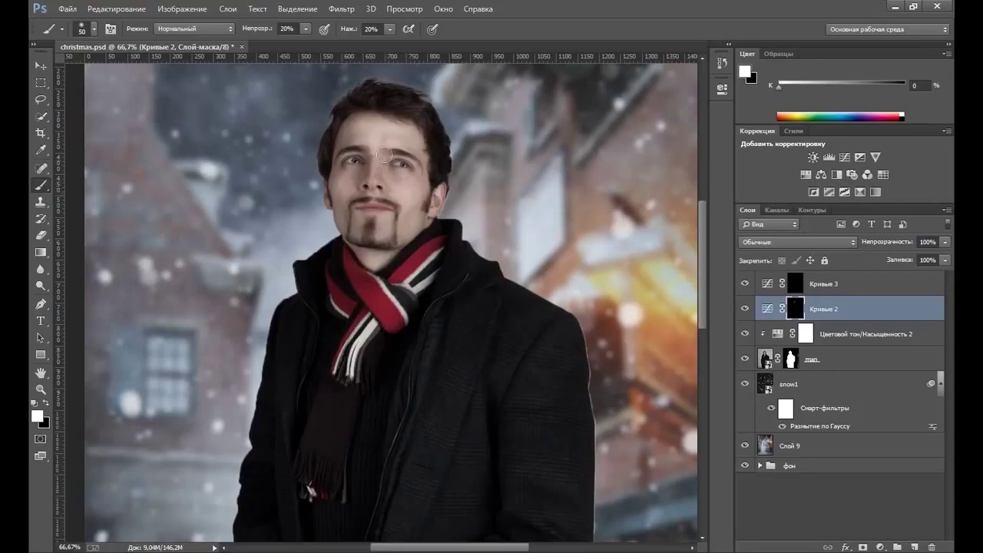
key(bracketleft)
key(bracketleft)
Compare Кривые 2 on and off, then brighten the neck under the chin and the forehead
click(744, 308)
click(745, 308)
click(744, 308)
click(745, 308)
key(bracketright)
key(bracketright)
drag(375, 260, 371, 235)
drag(384, 132, 366, 132)
Set the brush to 60% flow, 40% opacity and 25 px, and recheck Кривые 2's effect
click(389, 31)
drag(405, 42, 411, 41)
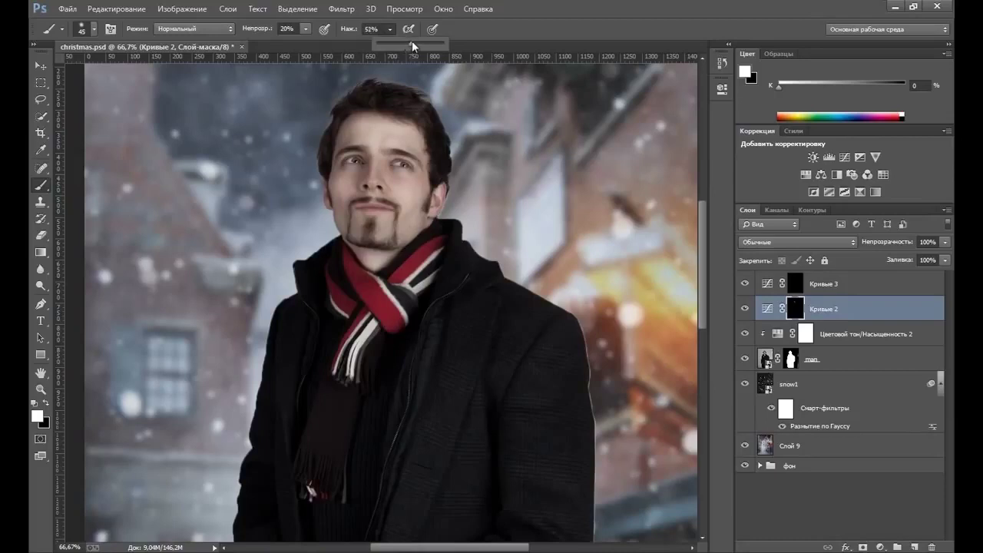
click(305, 29)
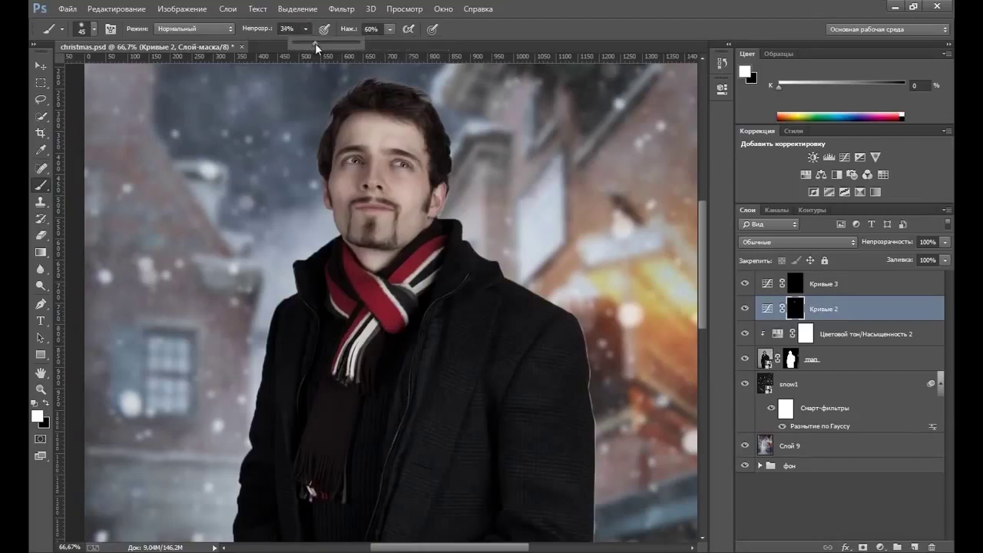
click(489, 37)
key(bracketleft)
key(bracketleft)
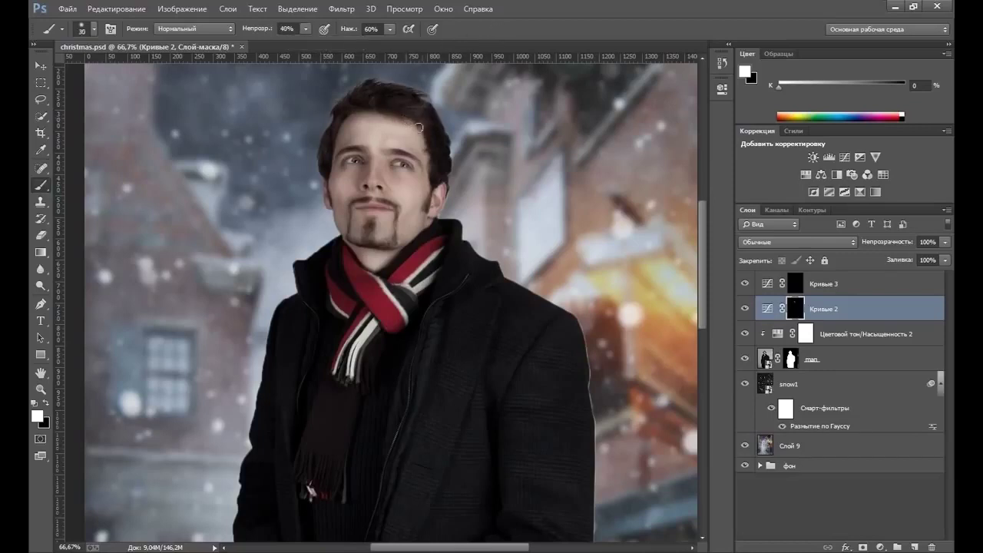
key(bracketleft)
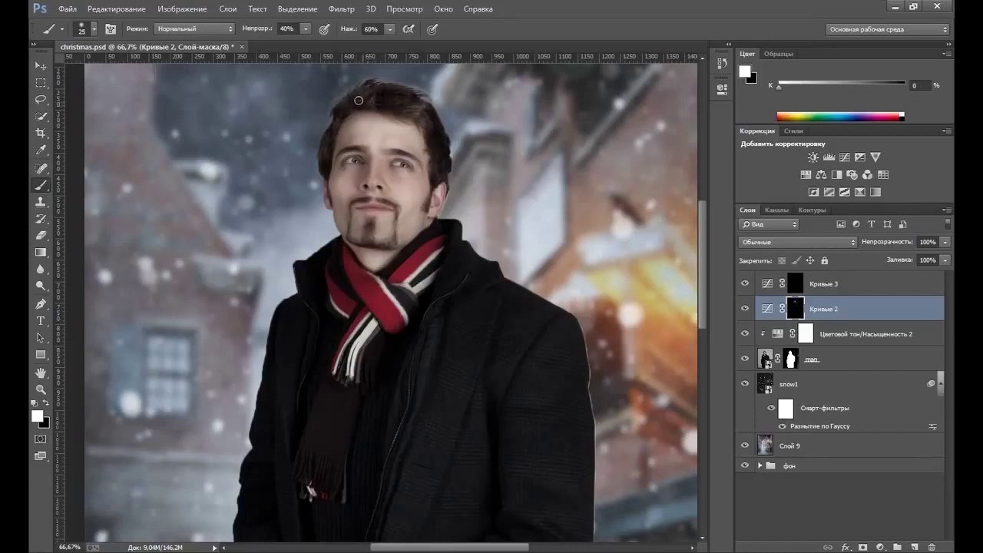
click(745, 308)
click(745, 308)
key(alt)
key(alt)
Alt-click the layer boundaries to clip Кривые 2 and Кривые 3 onto the man's layers
click(770, 333)
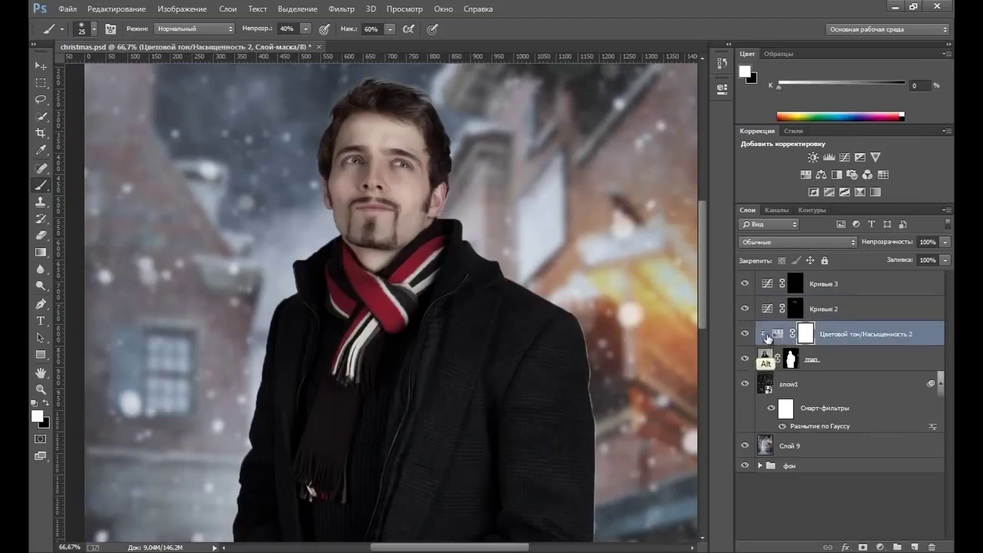
alt+click(769, 320)
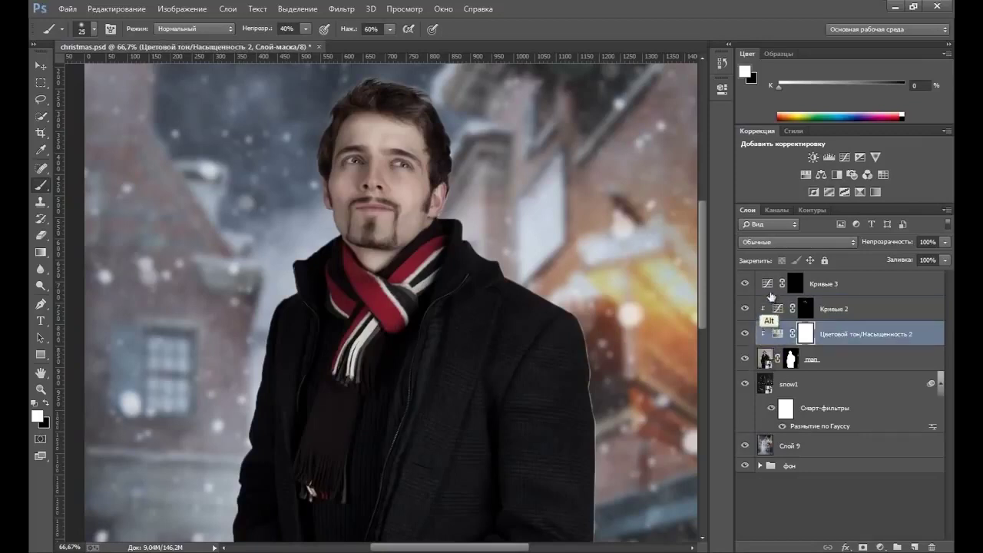
alt+click(771, 288)
alt+click(771, 297)
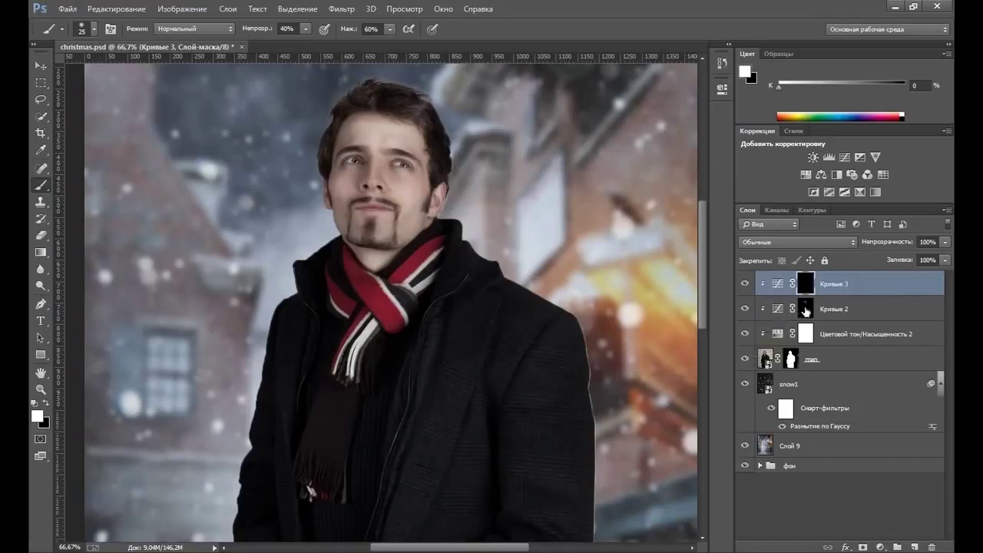
click(803, 310)
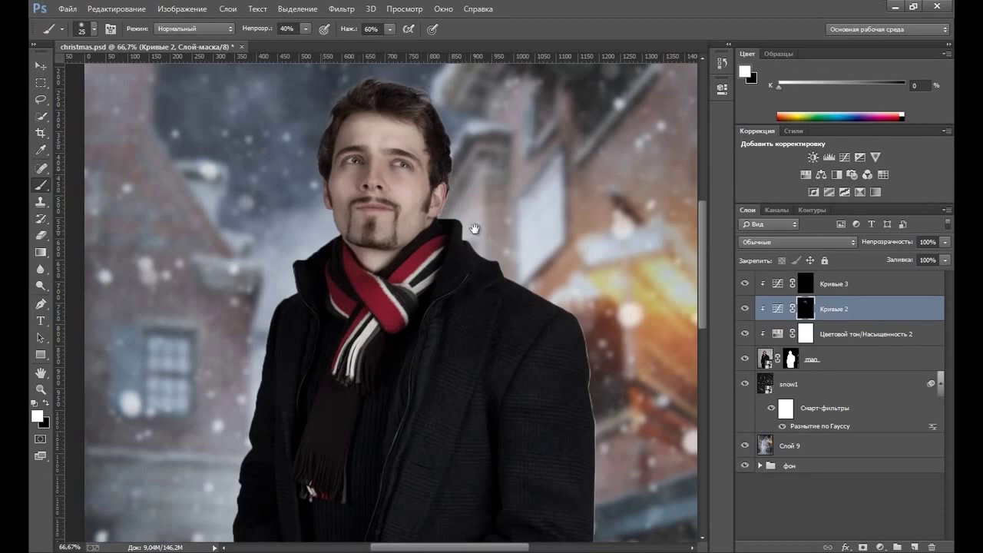
Set the brush to 93 px and fit the whole image on screen
drag(474, 229, 451, 196)
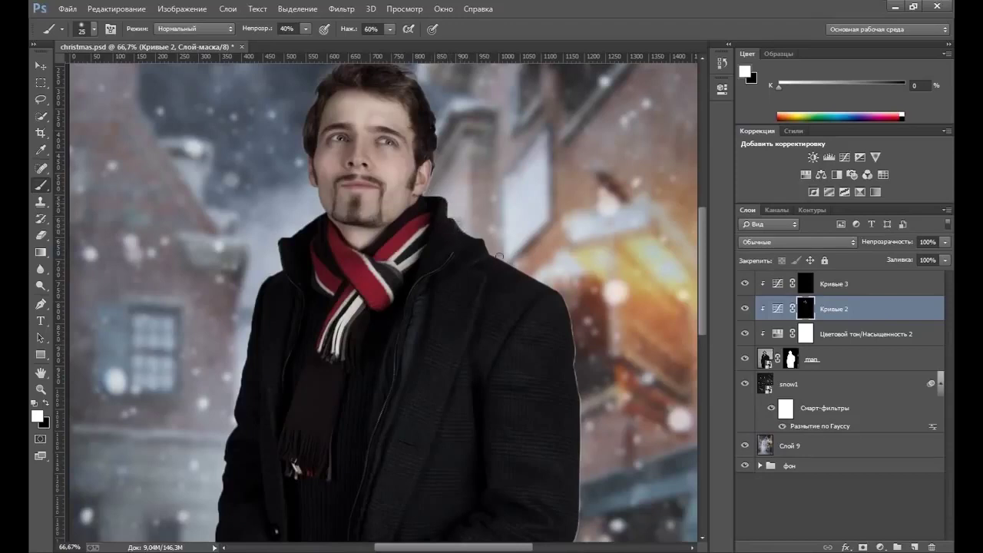
right_click(541, 325)
click(645, 355)
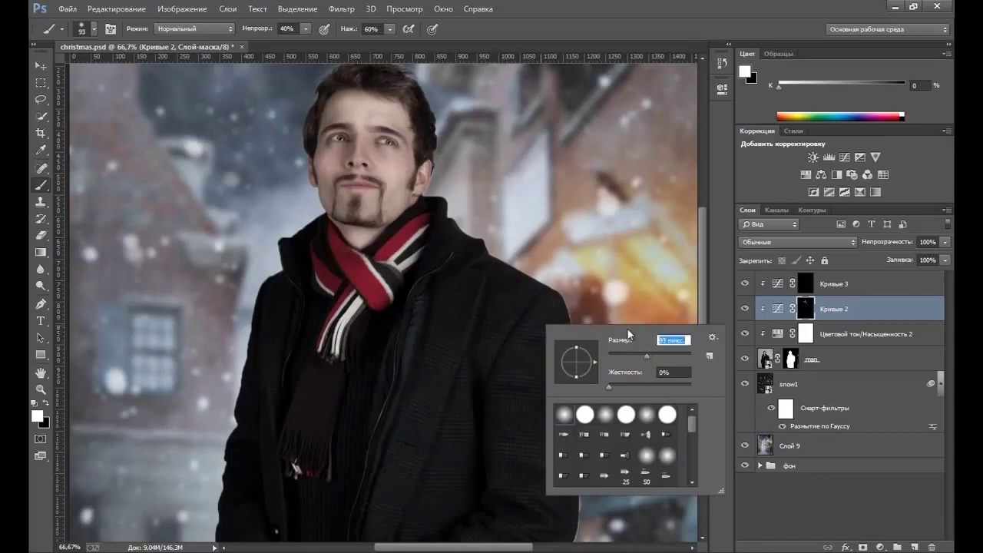
key(Return)
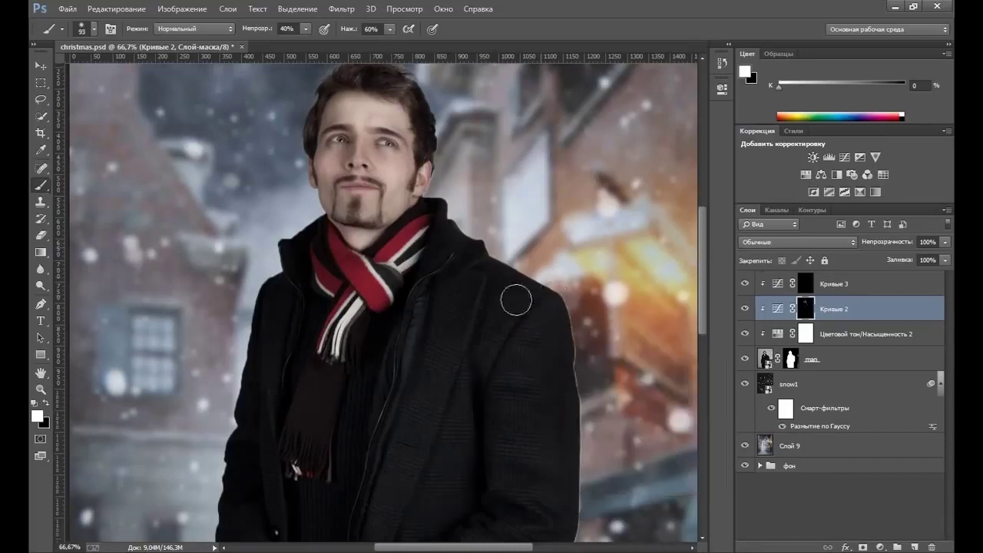
key(z)
right_click(495, 329)
click(498, 335)
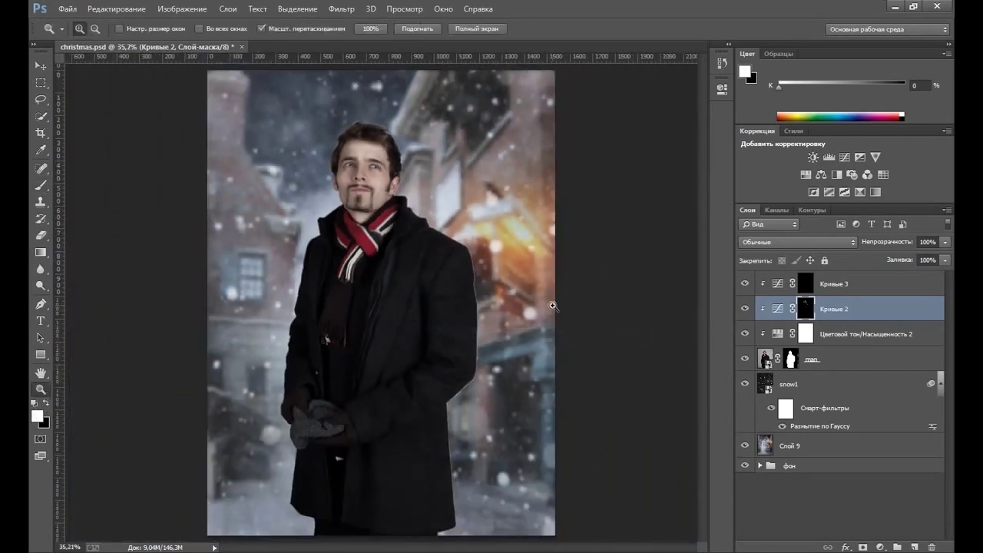
click(50, 187)
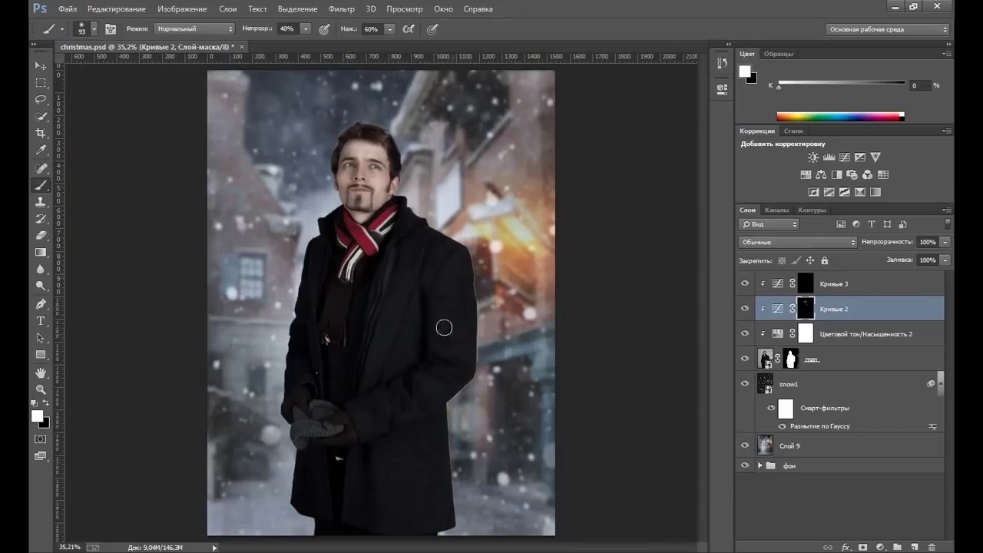
Paint white highlights across the coat on Кривые 2's mask, then shrink the brush to 48 px
mouse_move(451, 274)
mouse_down()
mouse_move(430, 279)
mouse_move(452, 336)
mouse_up()
drag(377, 423, 431, 396)
right_click(356, 470)
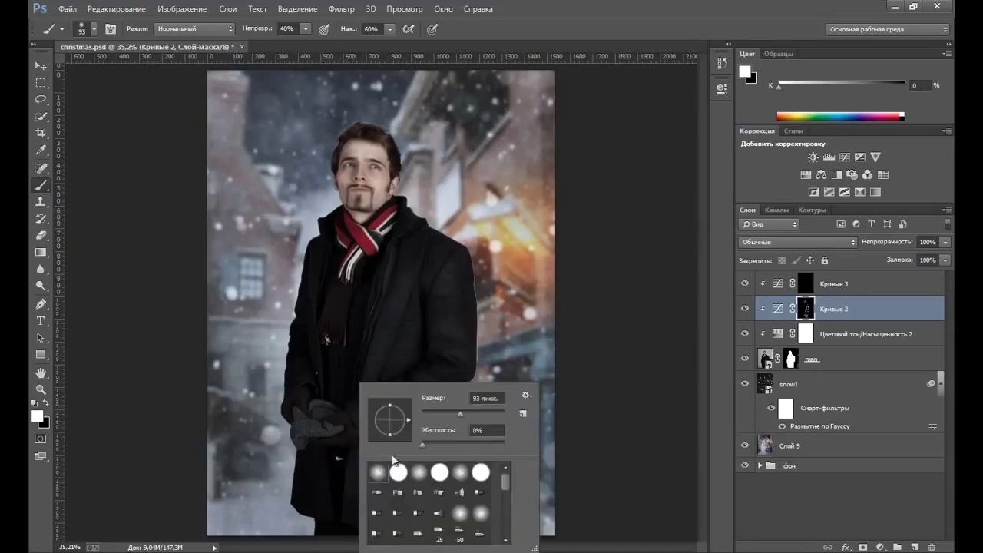
click(439, 414)
key(Return)
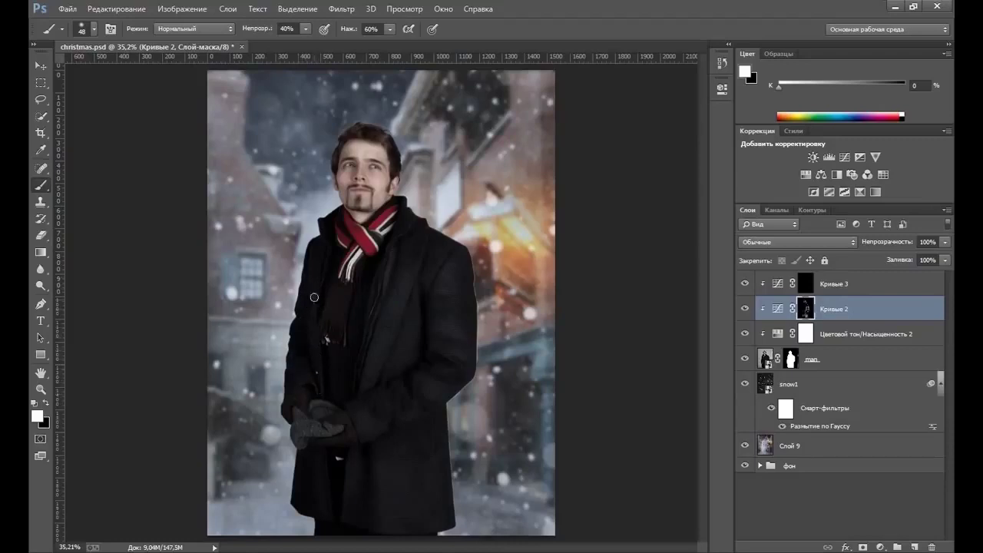
Zoom in on the coat front and dab a small highlight with a 20 px brush
click(42, 389)
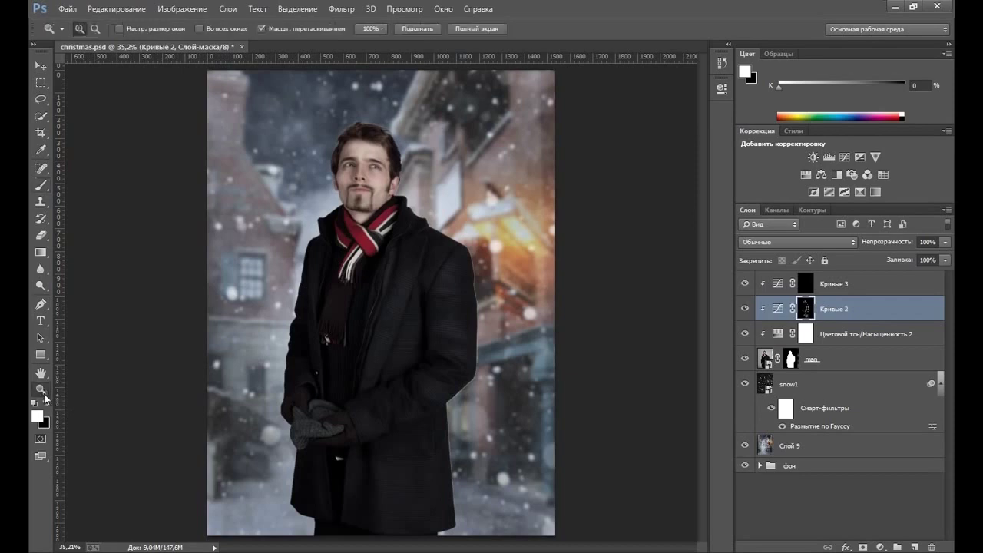
click(407, 300)
click(408, 300)
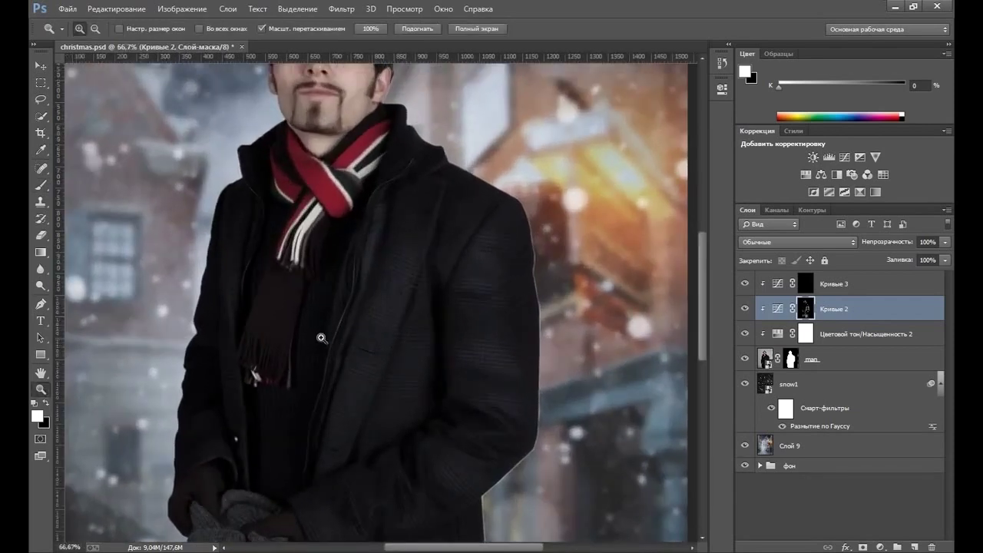
click(41, 186)
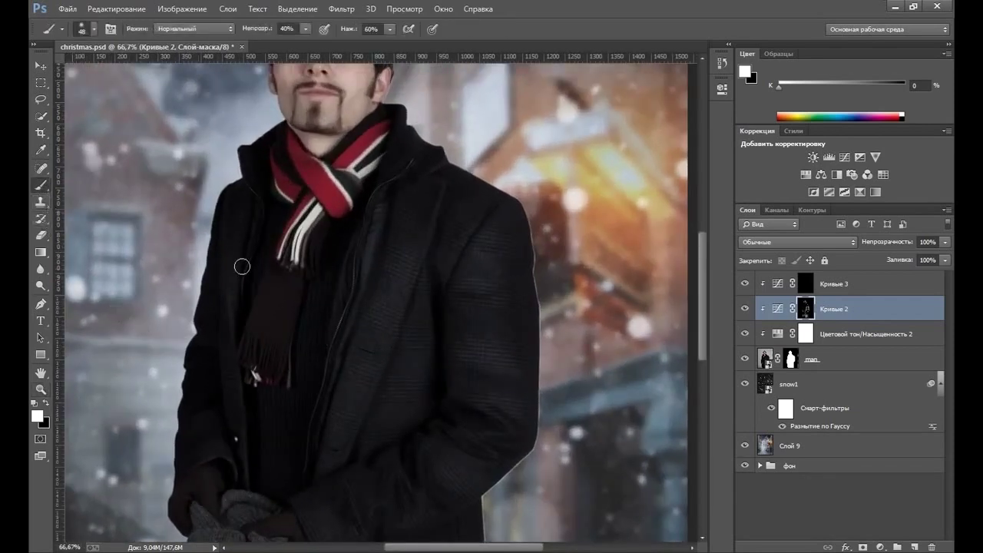
right_click(381, 326)
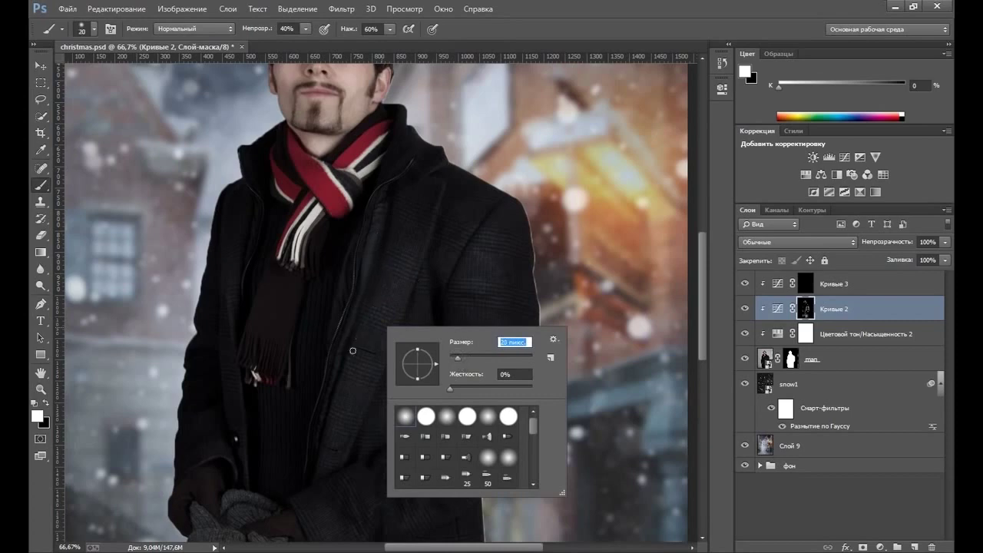
drag(331, 387, 358, 359)
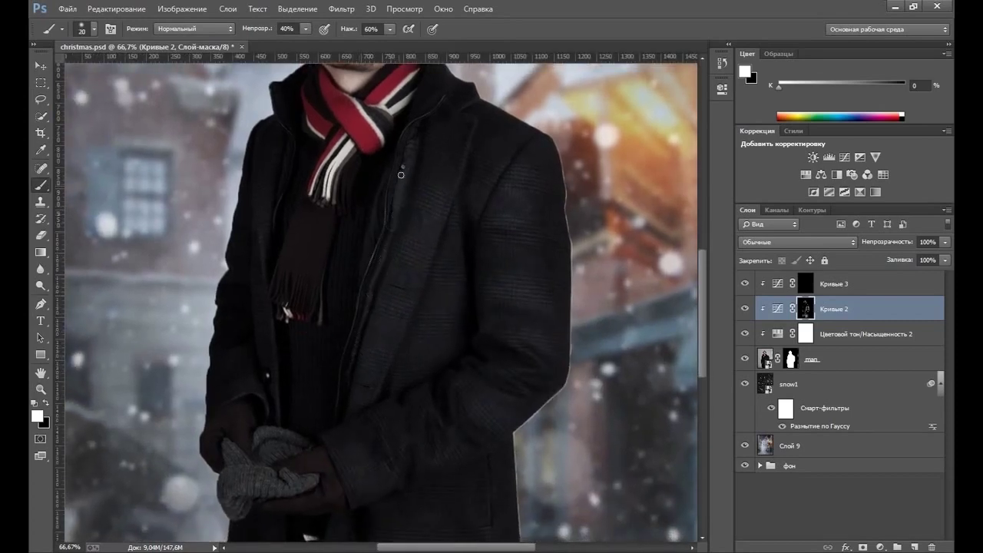
click(430, 273)
scroll(430, 388, down, 3)
scroll(476, 385, down, 1)
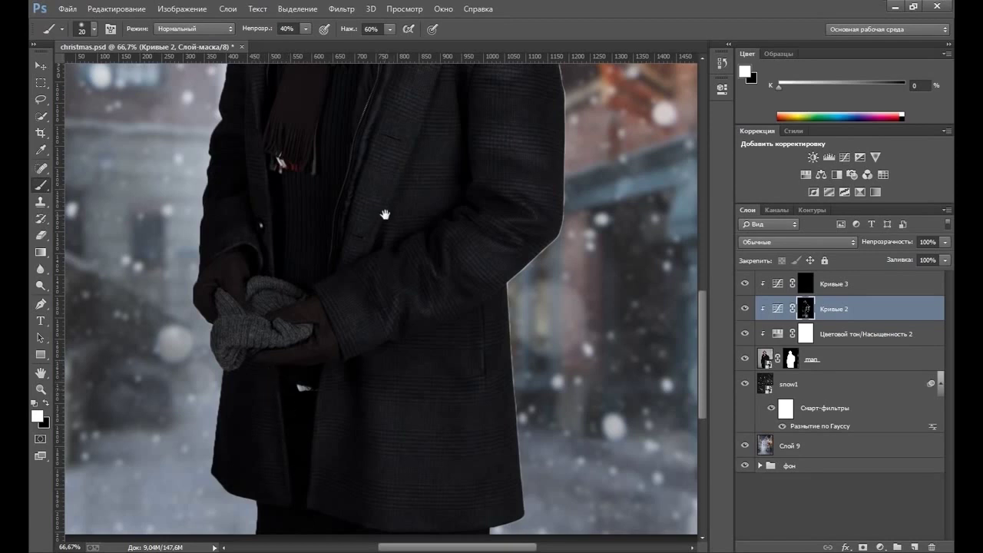
scroll(381, 207, up, 2)
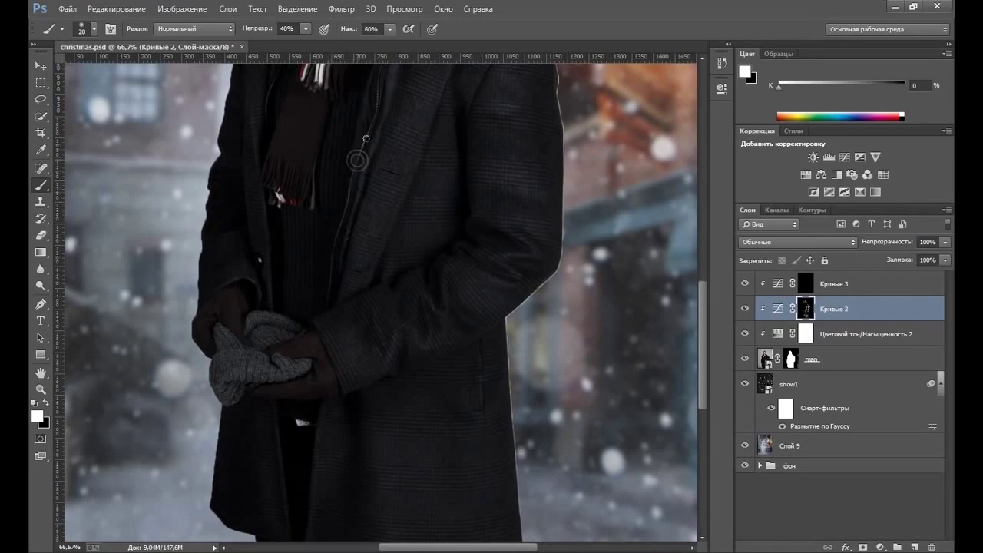
drag(393, 133, 387, 217)
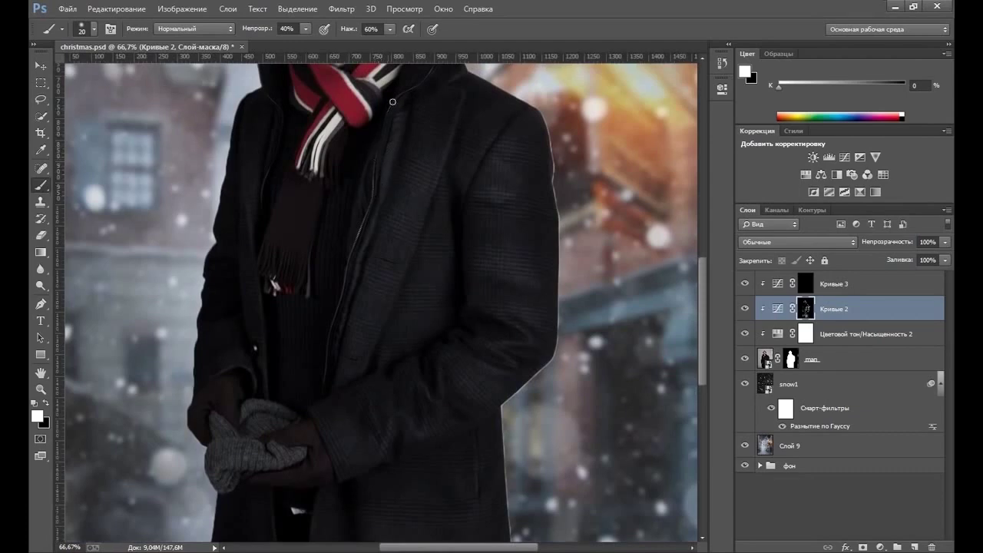
scroll(325, 337, down, 3)
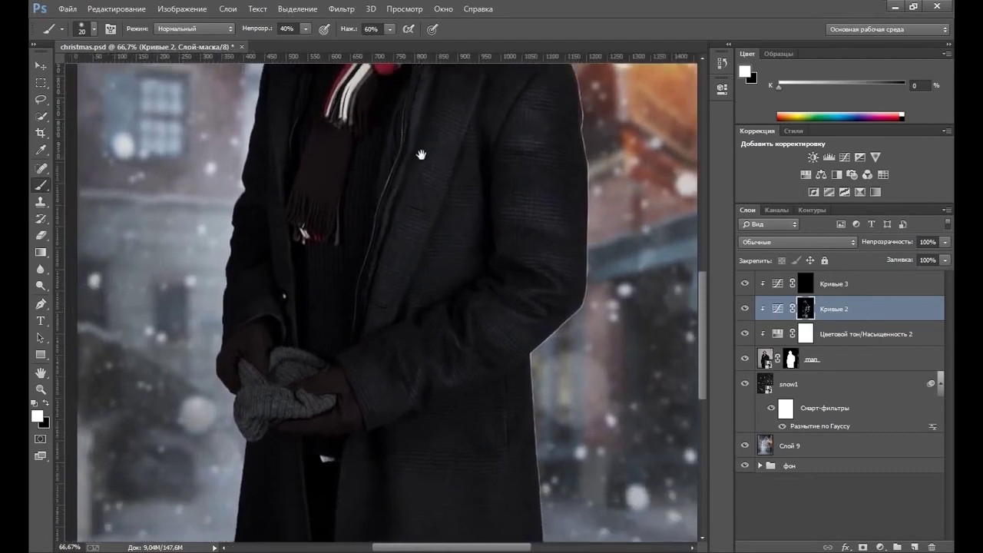
scroll(325, 337, left, 2)
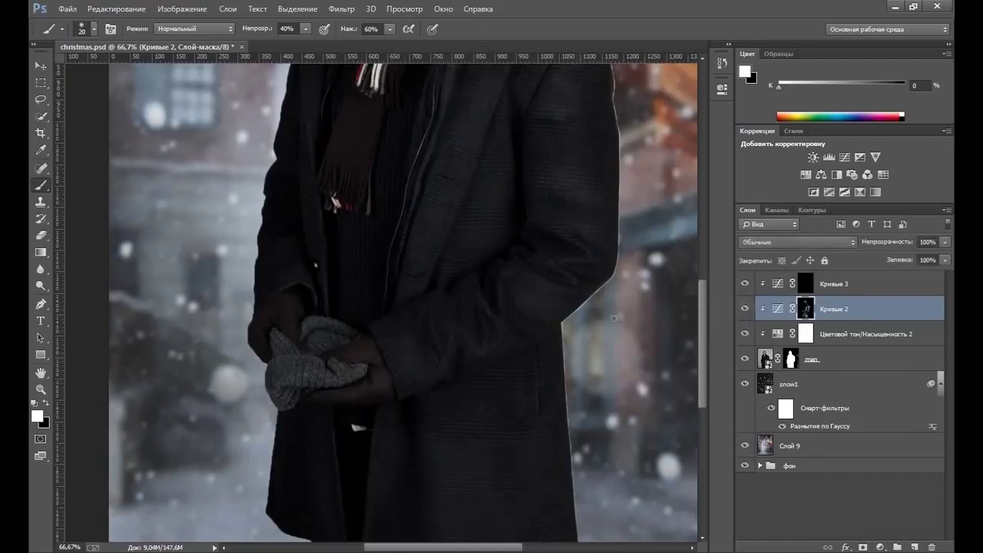
Paint white over the top and lower-left of the knit hat with a 24 px brush
right_click(364, 347)
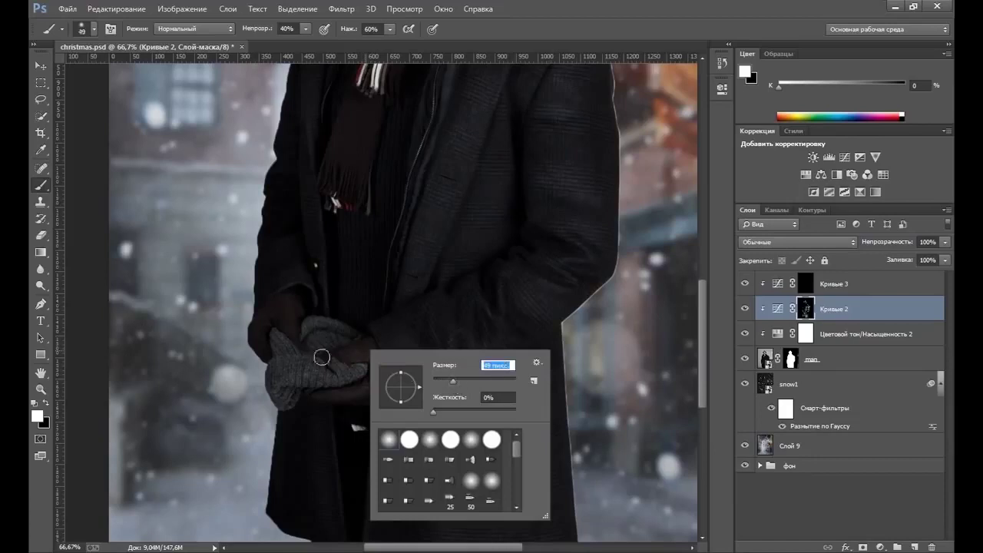
drag(443, 379, 438, 379)
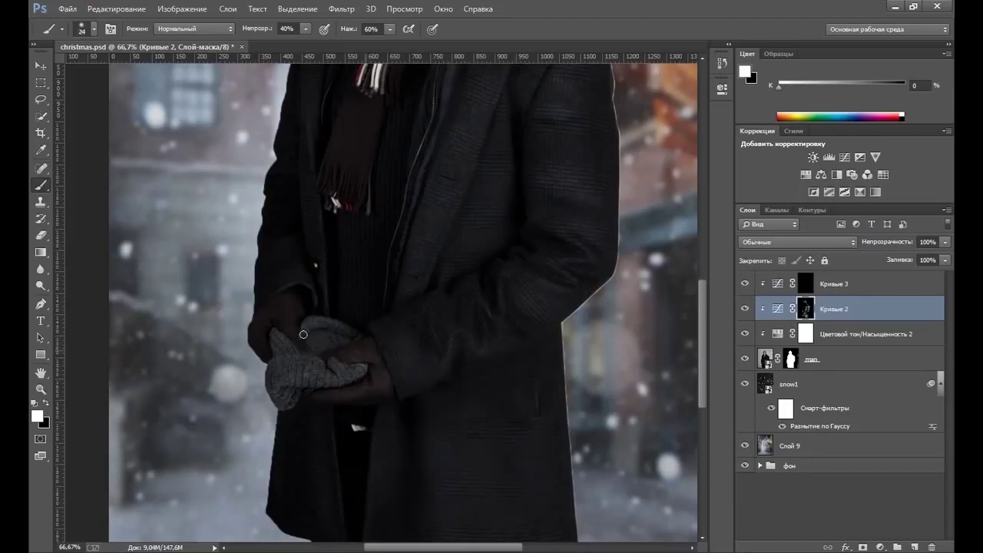
click(304, 332)
drag(323, 325, 307, 331)
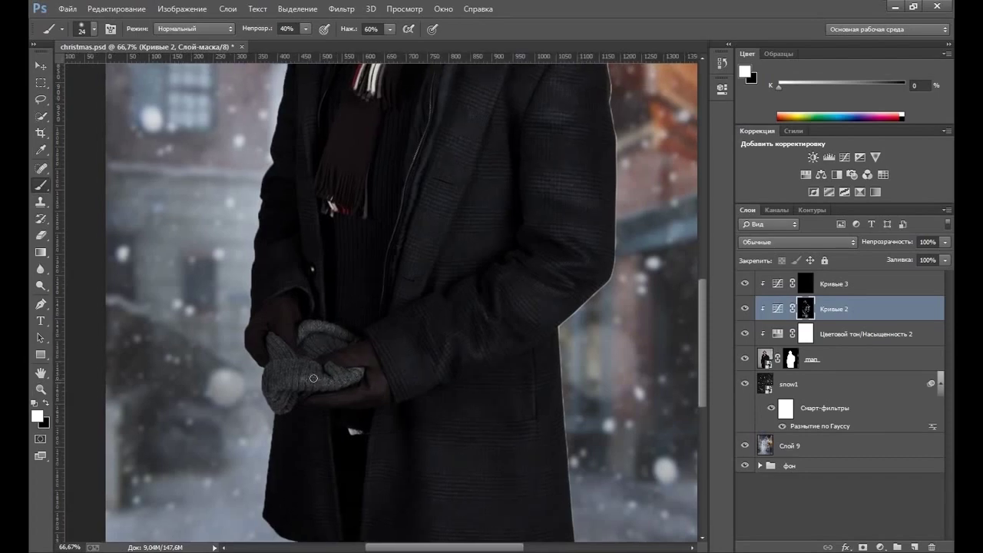
mouse_move(275, 387)
mouse_down()
mouse_move(275, 396)
mouse_move(277, 348)
mouse_move(291, 375)
mouse_move(275, 385)
mouse_move(350, 386)
mouse_up()
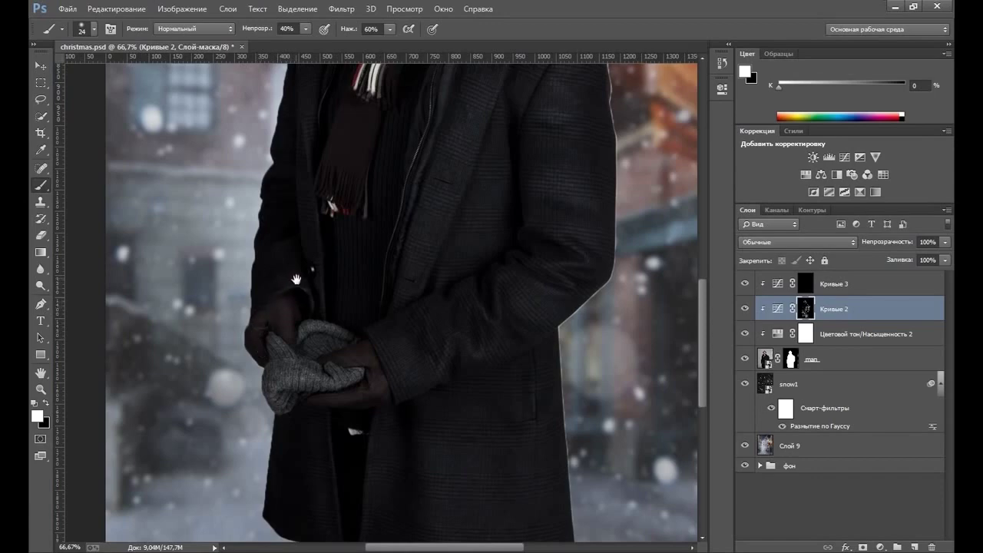
Pan across the upper coat, hat and scarf to frame the man's face
drag(295, 281, 392, 392)
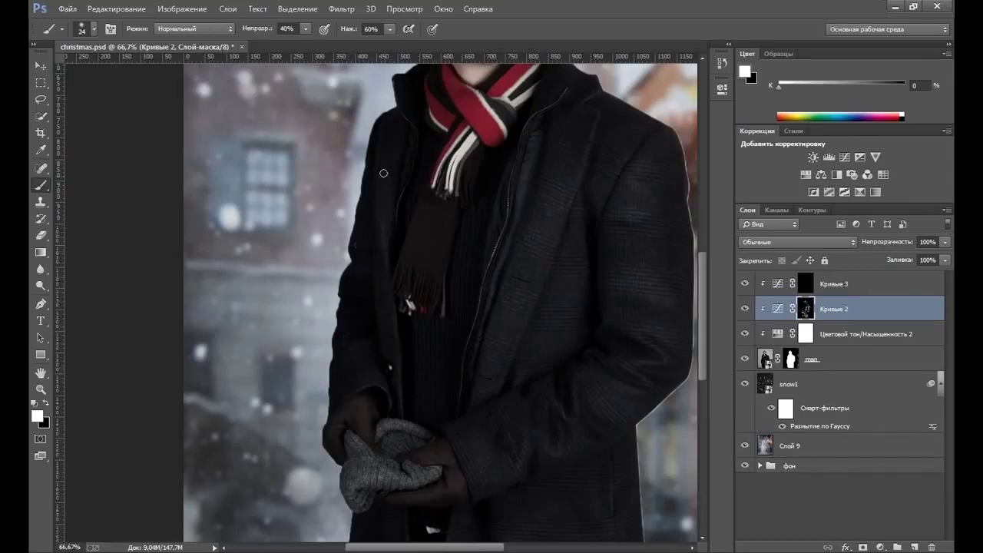
drag(405, 166, 396, 238)
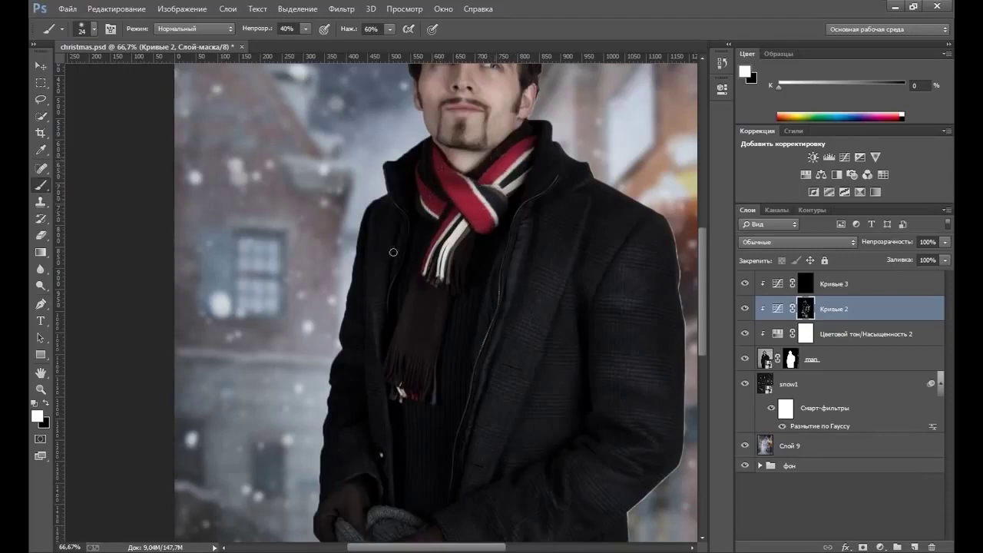
drag(409, 522, 382, 300)
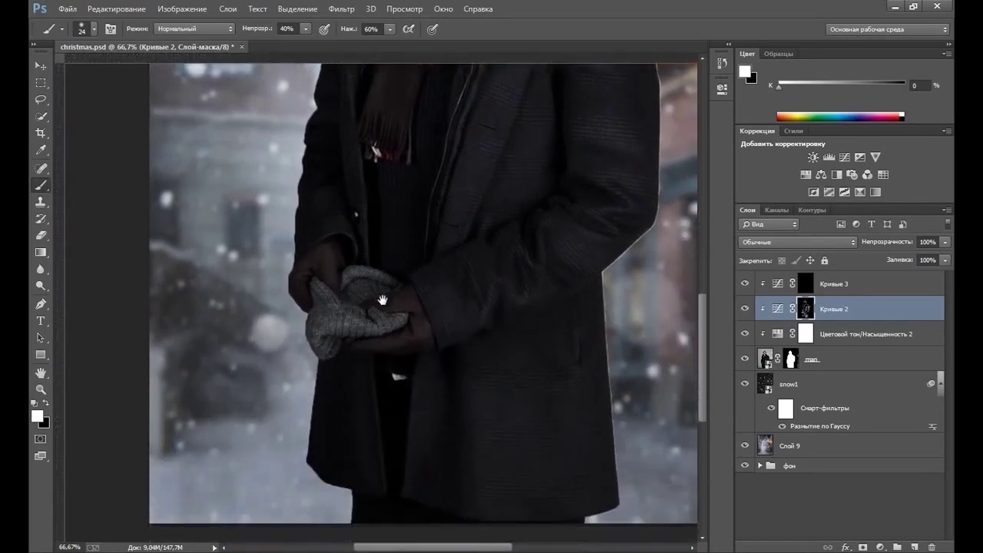
drag(378, 94, 389, 286)
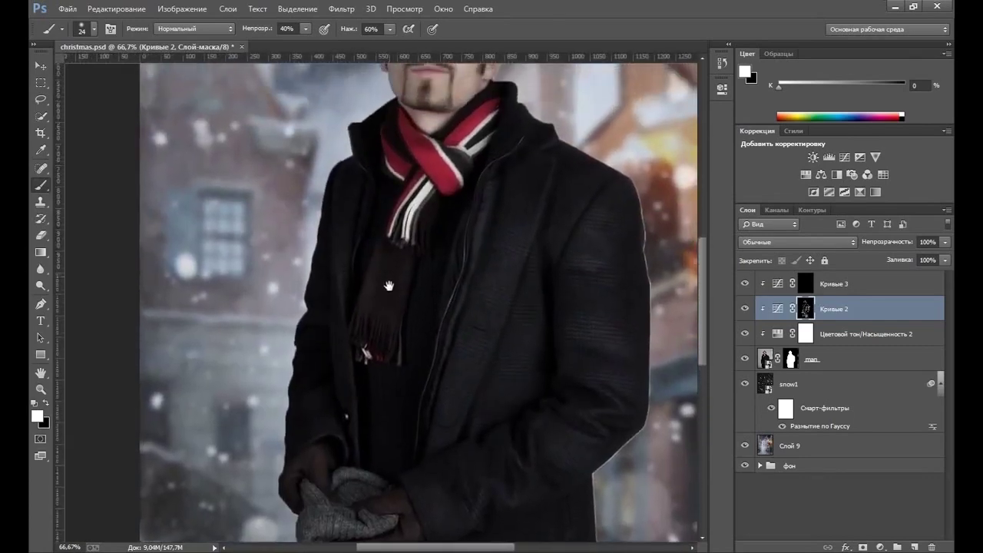
drag(388, 180, 375, 356)
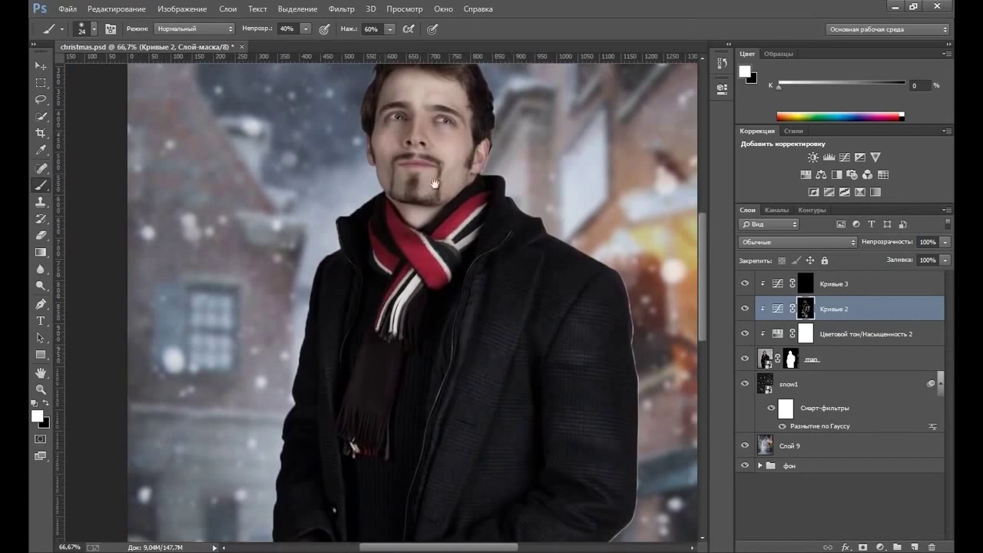
drag(450, 158, 450, 192)
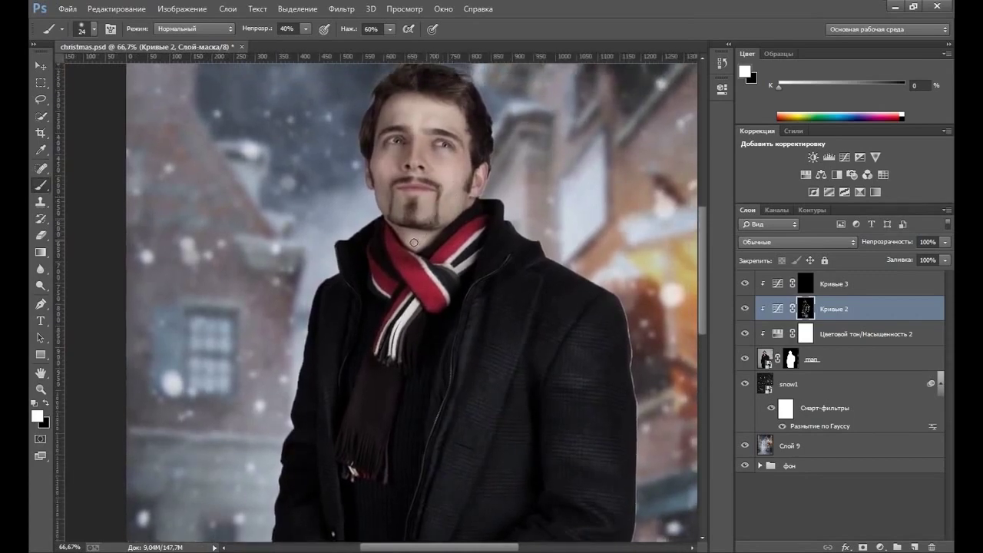
Select Кривые 3's mask and set the brush to 20% flow and 71 px
click(803, 288)
drag(340, 189, 309, 192)
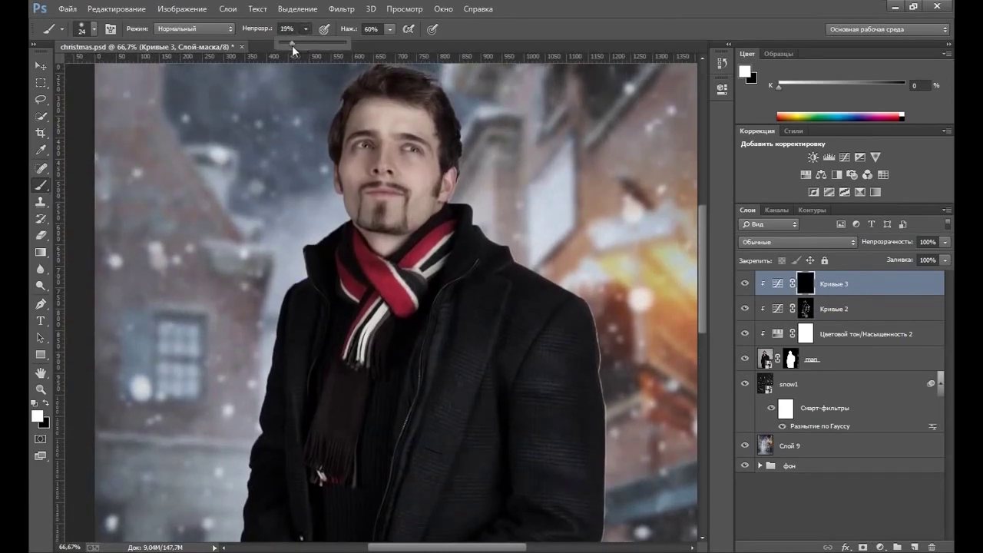
click(390, 31)
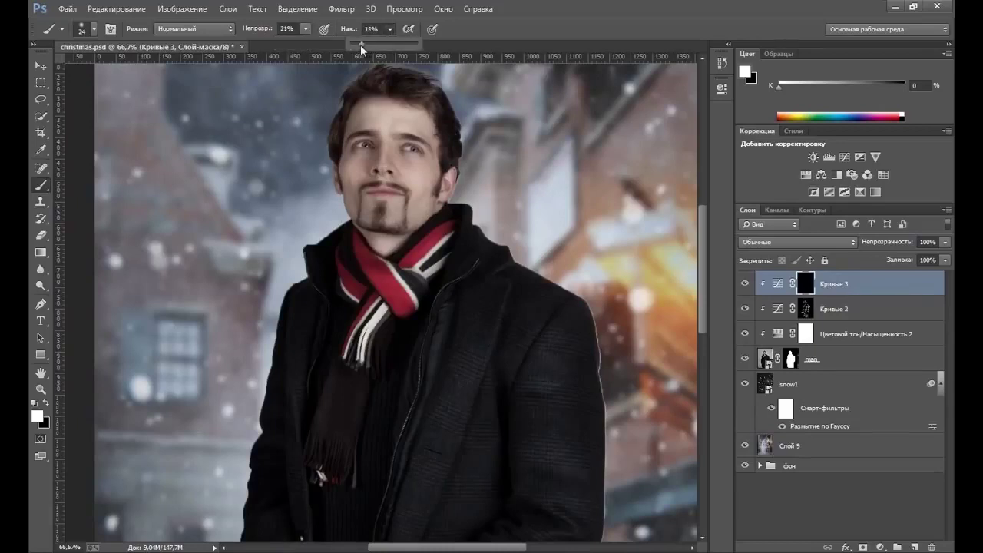
drag(364, 46, 363, 46)
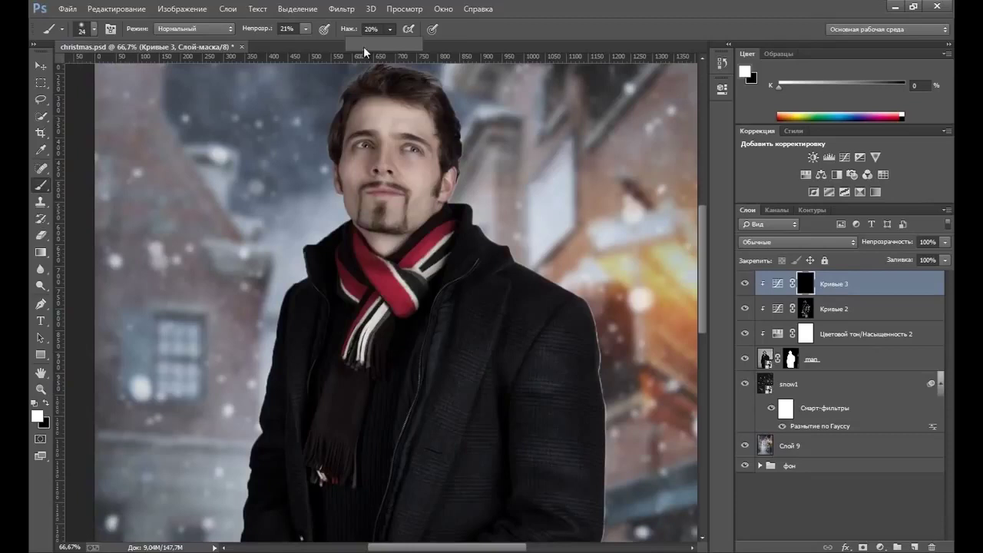
click(487, 30)
right_click(402, 201)
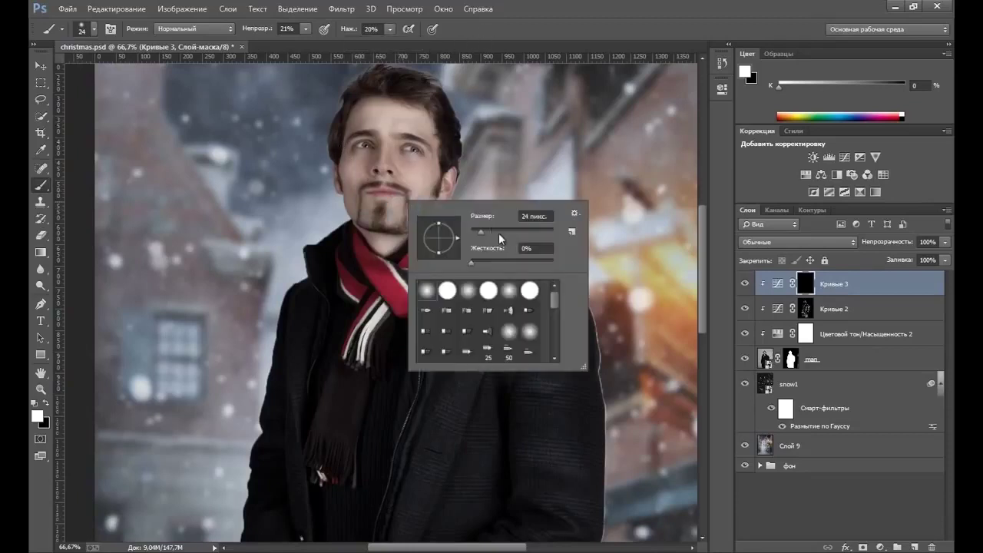
click(499, 231)
key(Return)
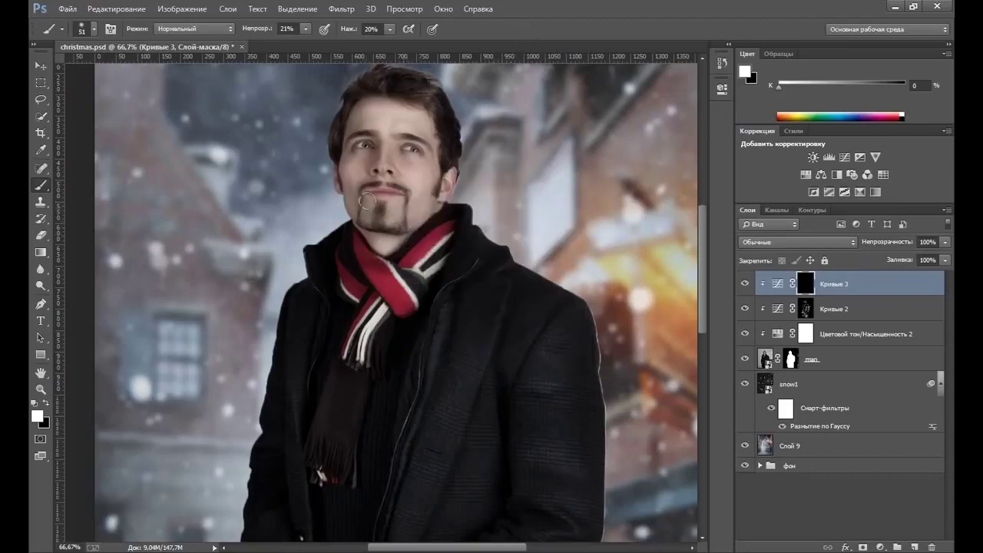
Darken the jawline and neck down toward the scarf, comparing Кривые 3 on and off
drag(437, 192, 416, 210)
mouse_move(347, 179)
mouse_down()
mouse_move(404, 232)
mouse_move(435, 149)
mouse_move(398, 105)
mouse_move(344, 135)
mouse_move(347, 193)
mouse_move(380, 226)
mouse_move(378, 246)
mouse_move(395, 242)
mouse_up()
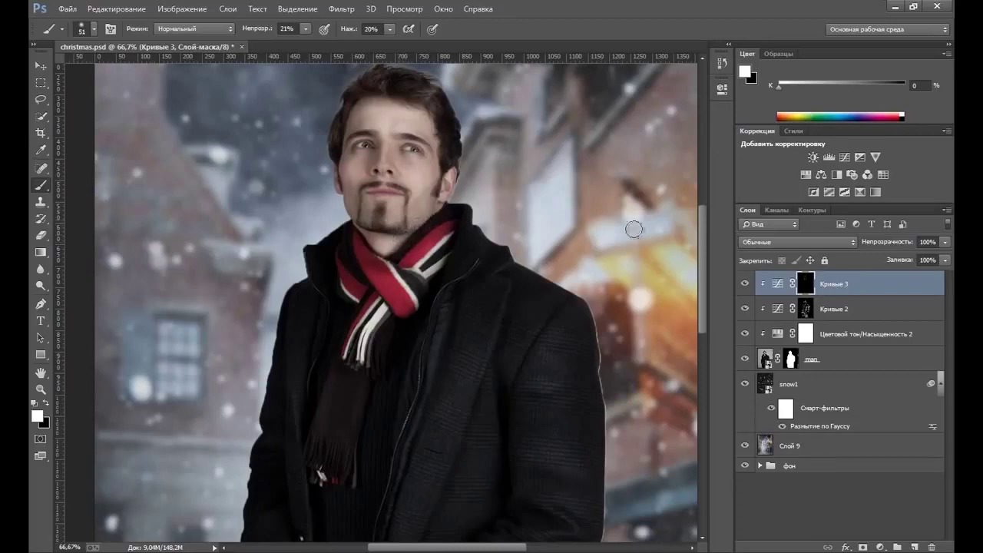
click(746, 285)
click(745, 285)
mouse_move(344, 178)
mouse_down()
mouse_move(369, 227)
mouse_move(406, 230)
mouse_move(422, 218)
mouse_move(434, 191)
mouse_move(417, 126)
mouse_move(443, 169)
mouse_move(435, 137)
mouse_move(407, 107)
mouse_move(415, 179)
mouse_move(408, 138)
mouse_move(380, 110)
mouse_up()
Shade around the right eye with a 17 px brush, then set opacity to 30%
right_click(421, 117)
drag(499, 149, 494, 149)
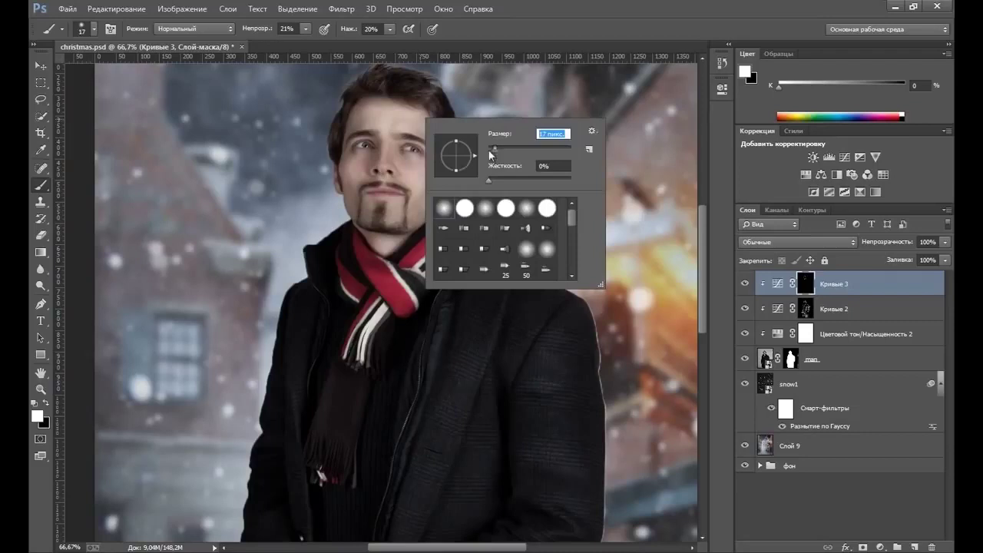
click(391, 150)
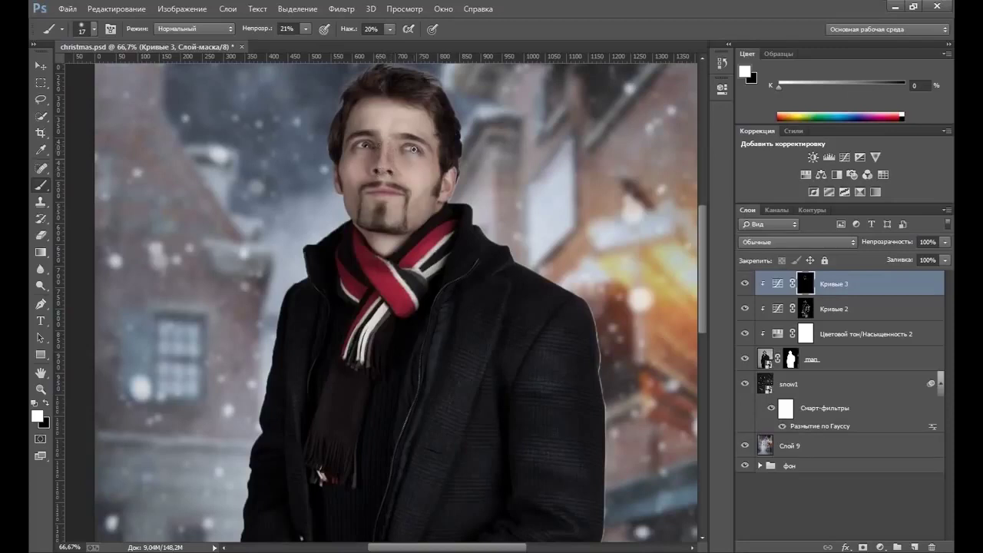
drag(416, 150, 410, 150)
click(388, 32)
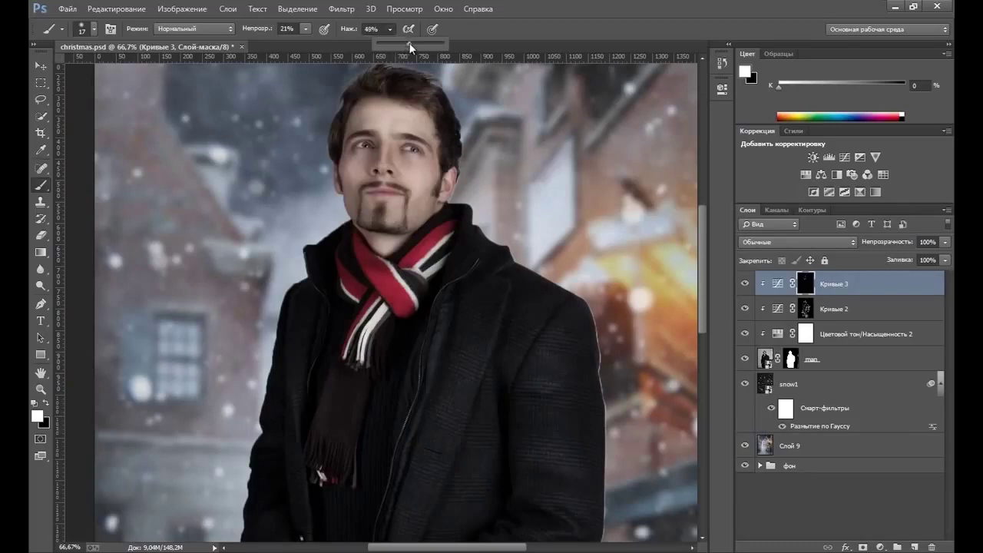
click(307, 31)
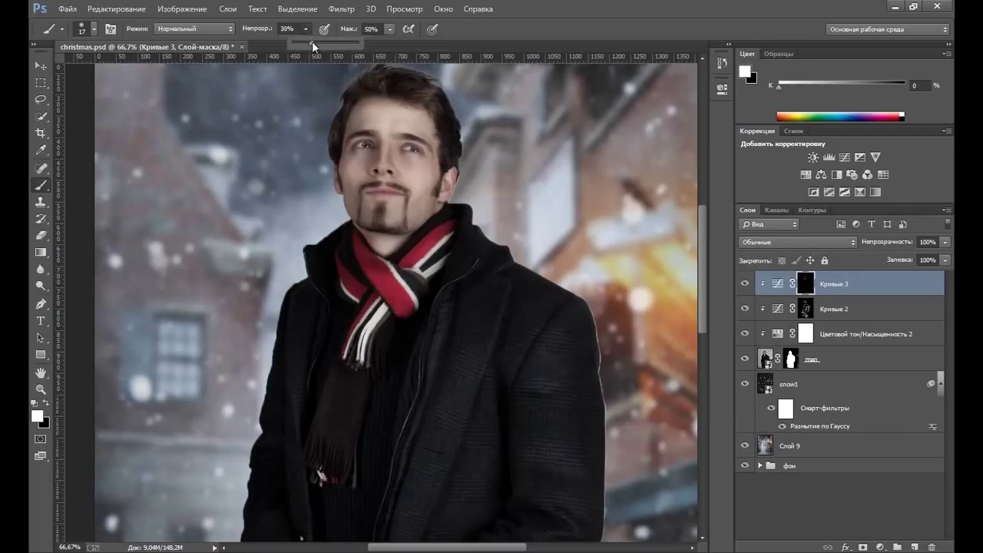
key(3)
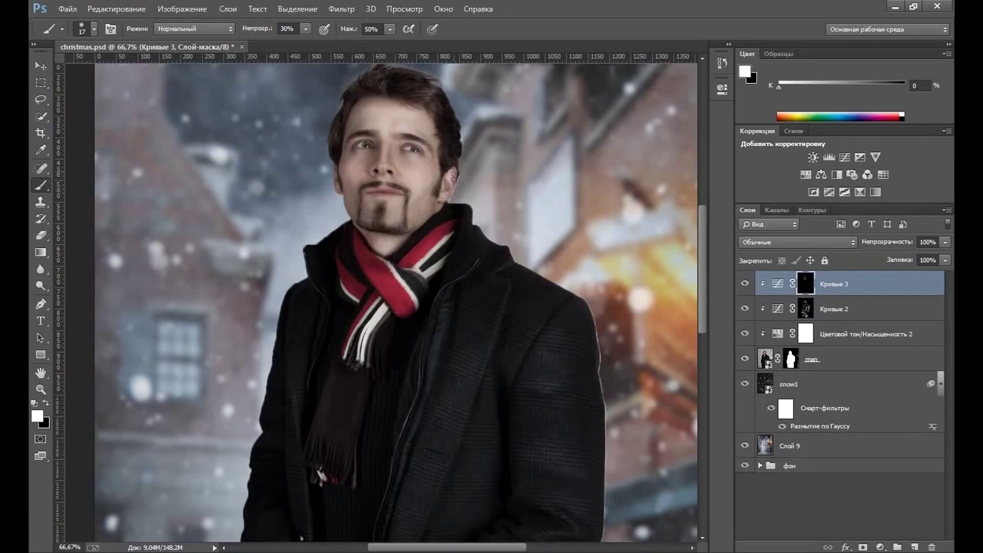
drag(443, 91, 447, 140)
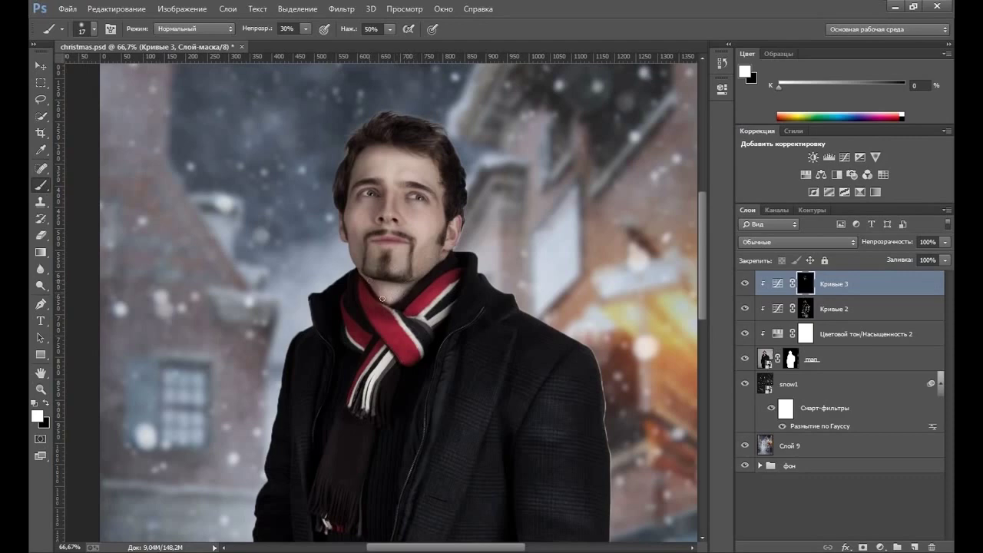
Fit the image on screen, compare Кривые 3 on and off, and zoom to 50% on the coat
click(41, 389)
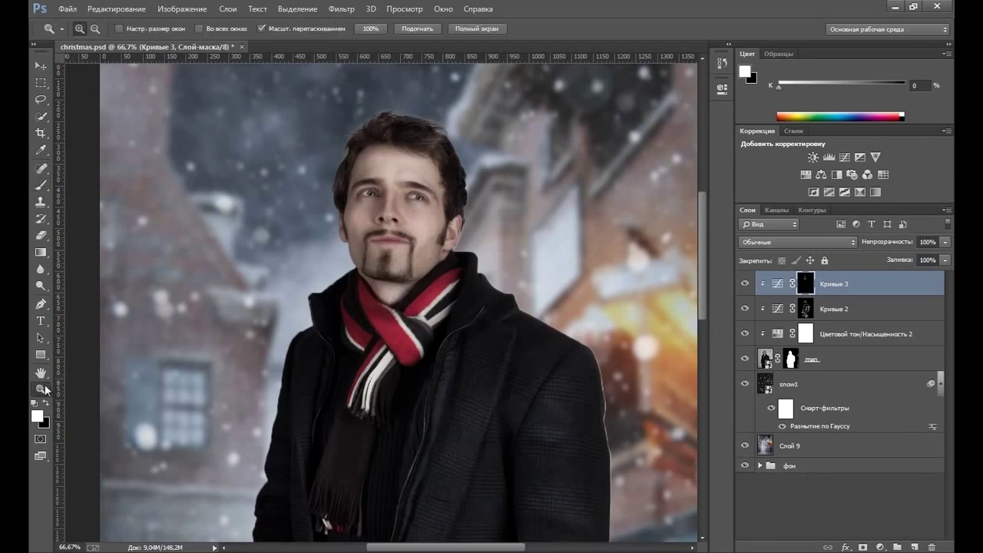
right_click(396, 213)
click(401, 222)
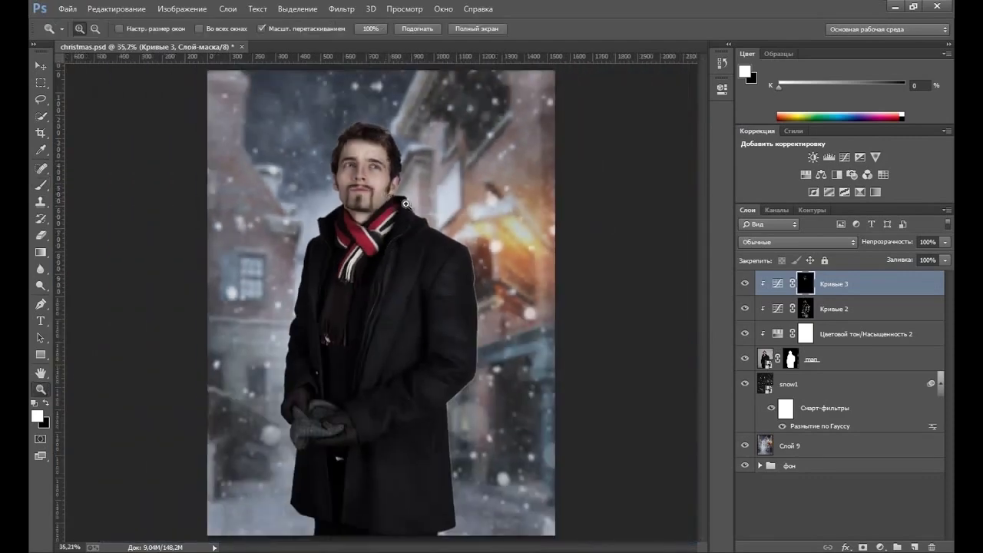
click(745, 285)
click(745, 286)
click(398, 281)
click(41, 185)
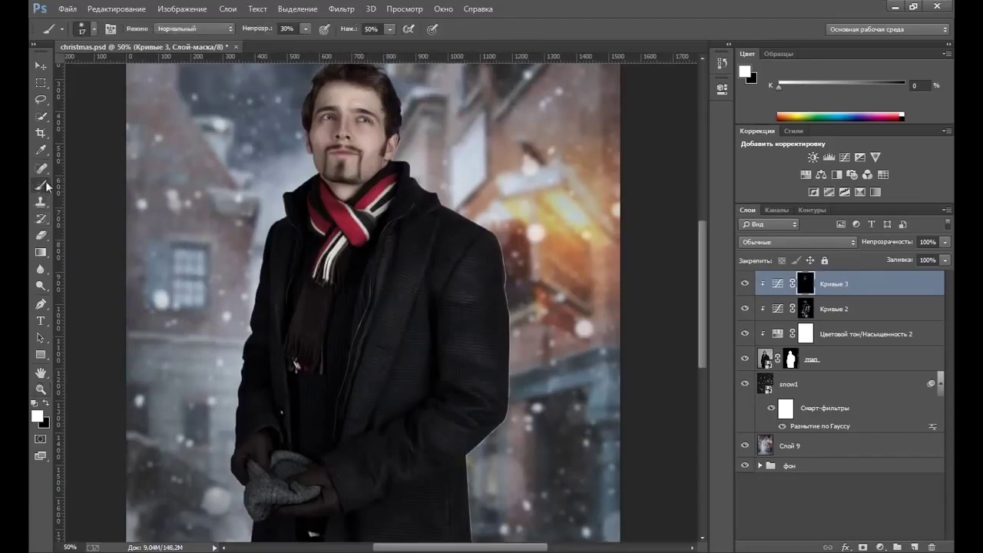
Paint shading over the lower coat at 50% opacity with a 101 px brush
click(306, 29)
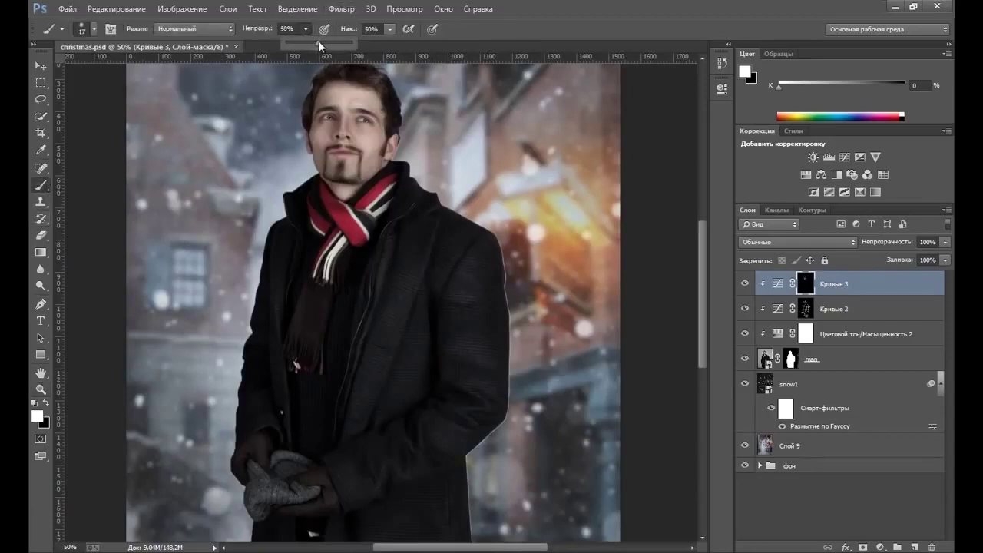
click(425, 48)
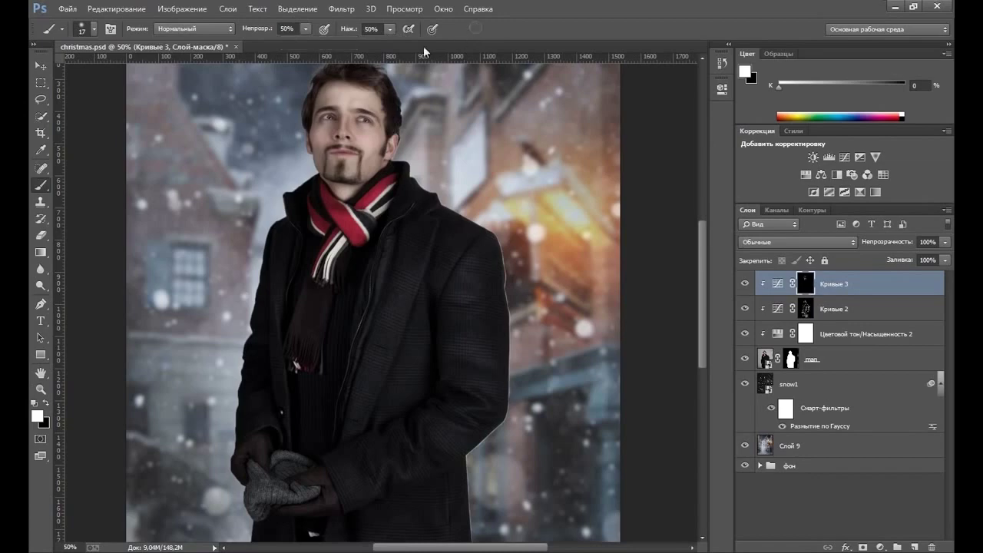
right_click(435, 341)
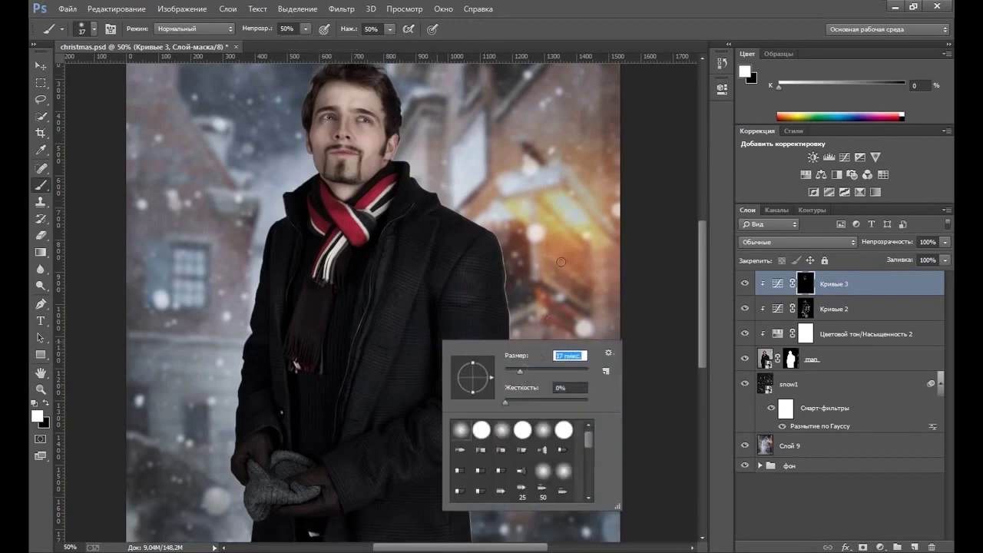
drag(527, 375, 528, 372)
drag(703, 244, 702, 261)
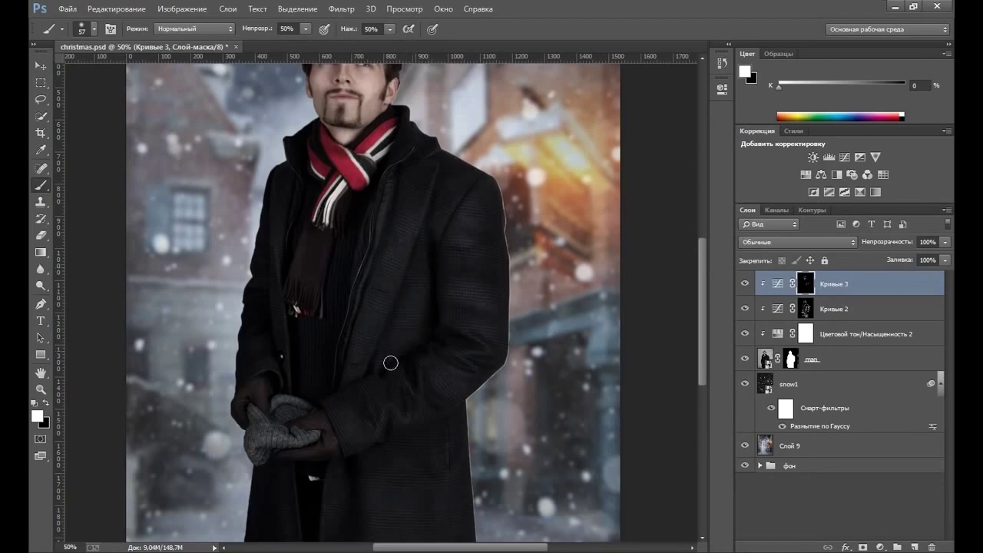
right_click(432, 389)
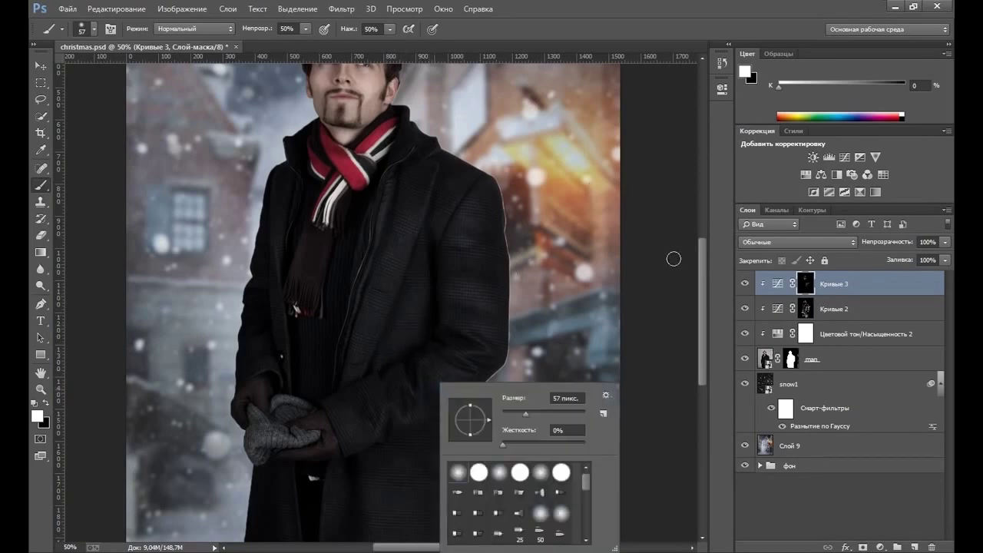
click(540, 413)
drag(702, 275, 700, 329)
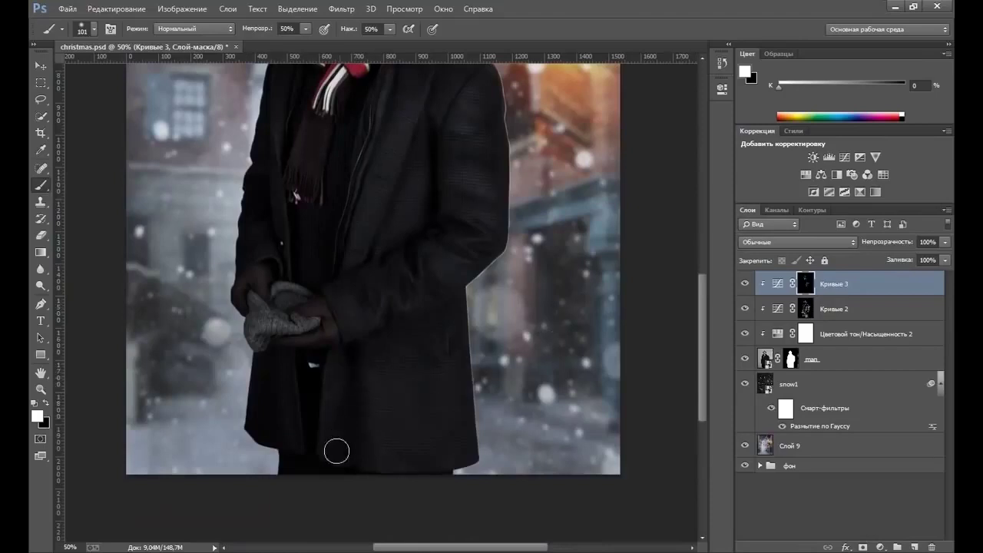
mouse_move(364, 358)
mouse_down()
mouse_move(369, 457)
mouse_move(437, 466)
mouse_move(409, 361)
mouse_move(457, 346)
mouse_up()
Enlarge the brush to 178 px, shift the view right, then shrink it to 34 px
right_click(457, 373)
drag(549, 407, 575, 406)
key(Return)
drag(439, 215, 504, 236)
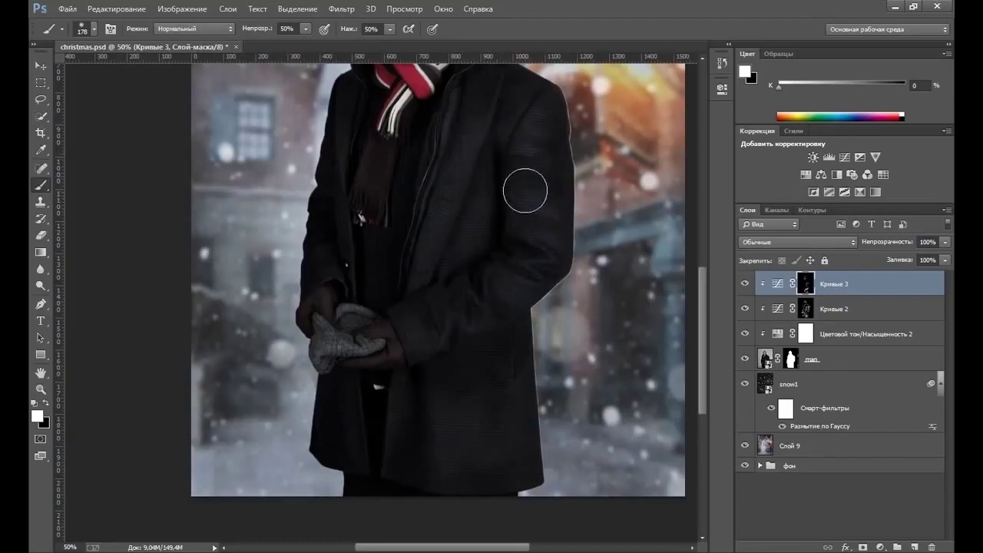
right_click(528, 244)
drag(608, 280, 618, 280)
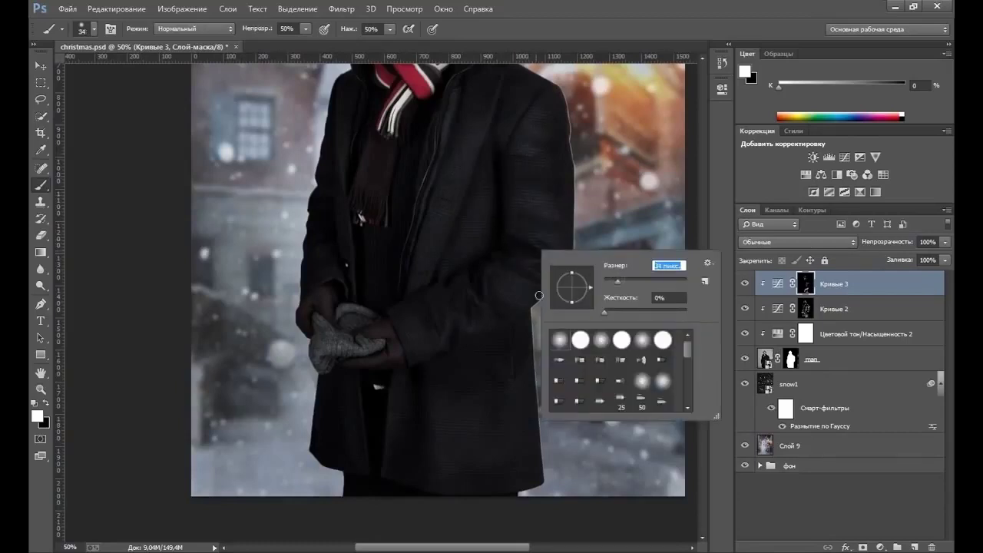
click(427, 312)
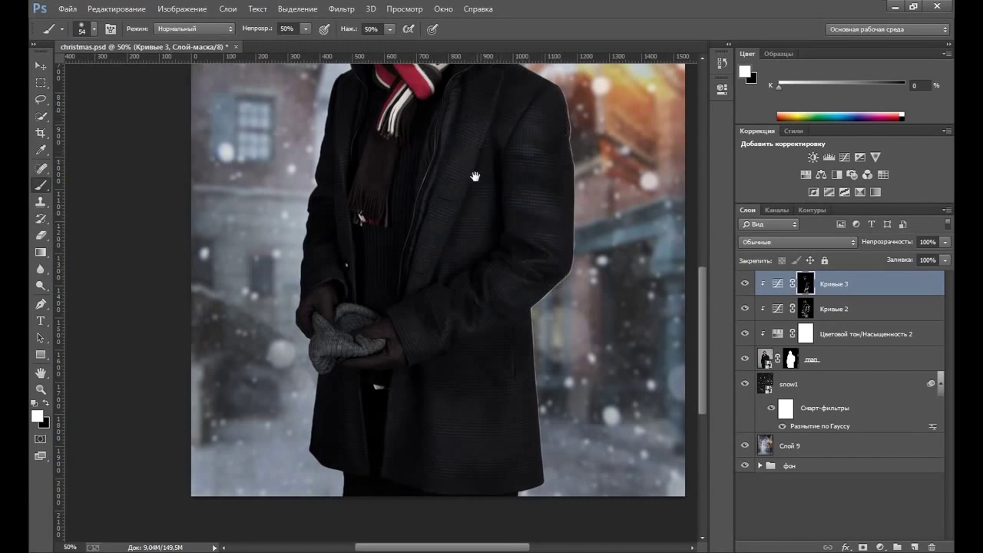
Pan to show more of the coat and set the brush to 28 px
drag(441, 250, 476, 295)
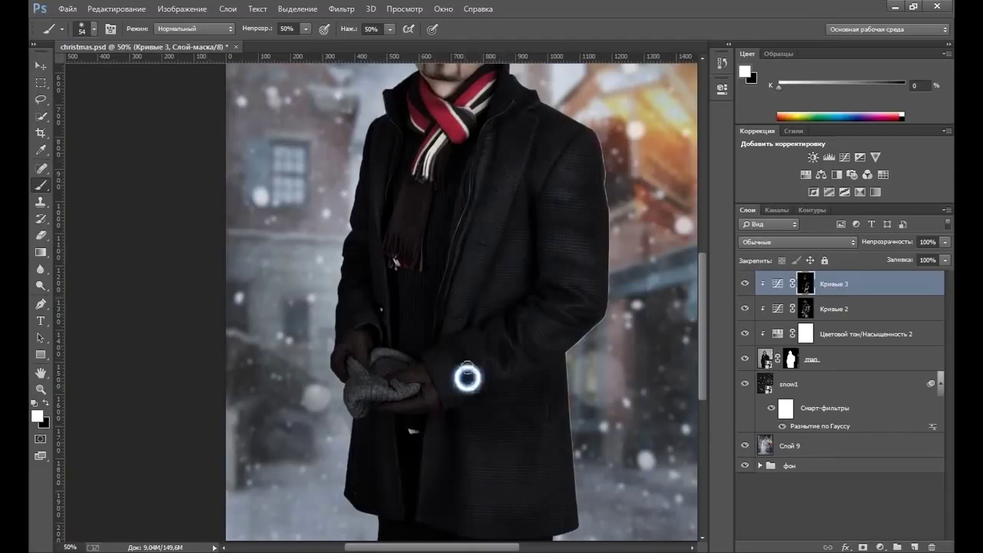
right_click(468, 378)
drag(552, 414, 544, 412)
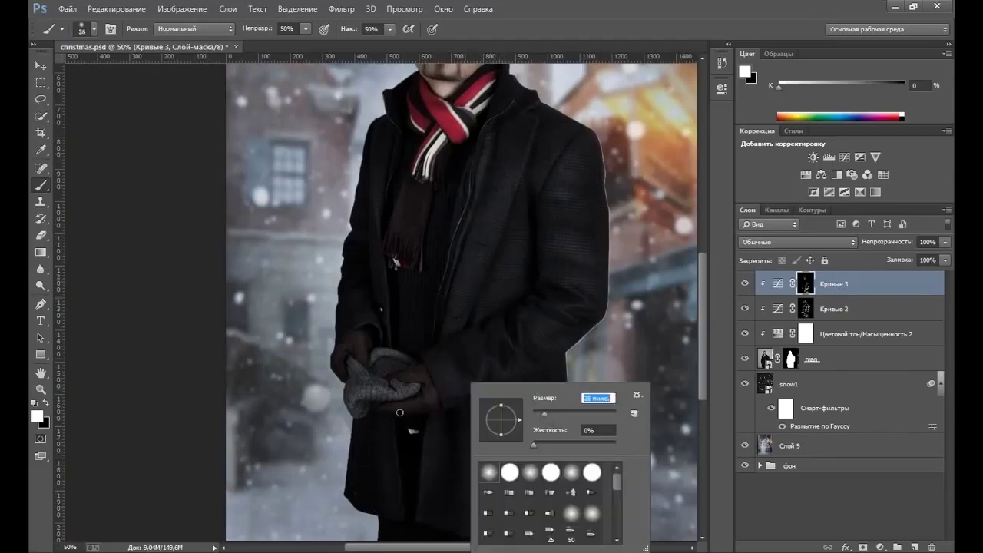
key(Return)
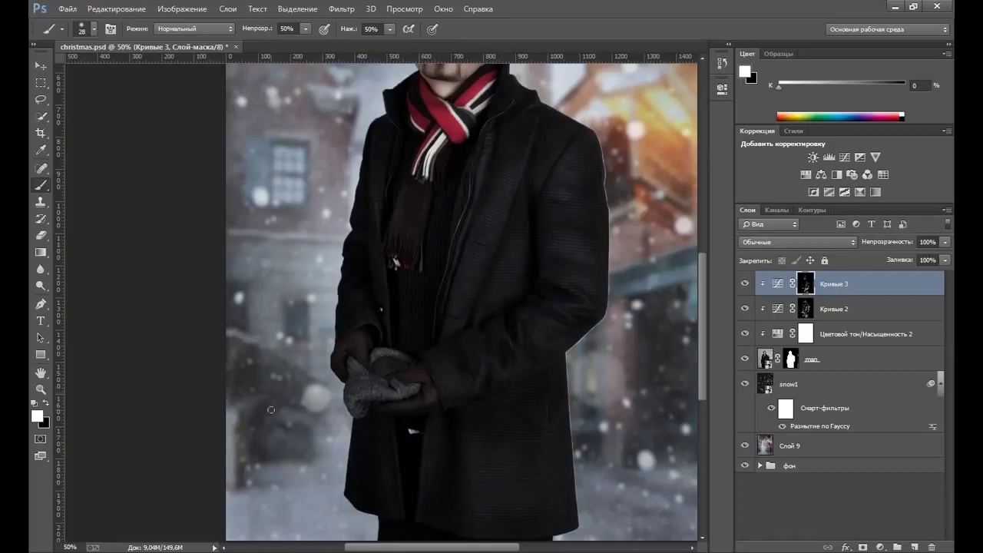
click(47, 390)
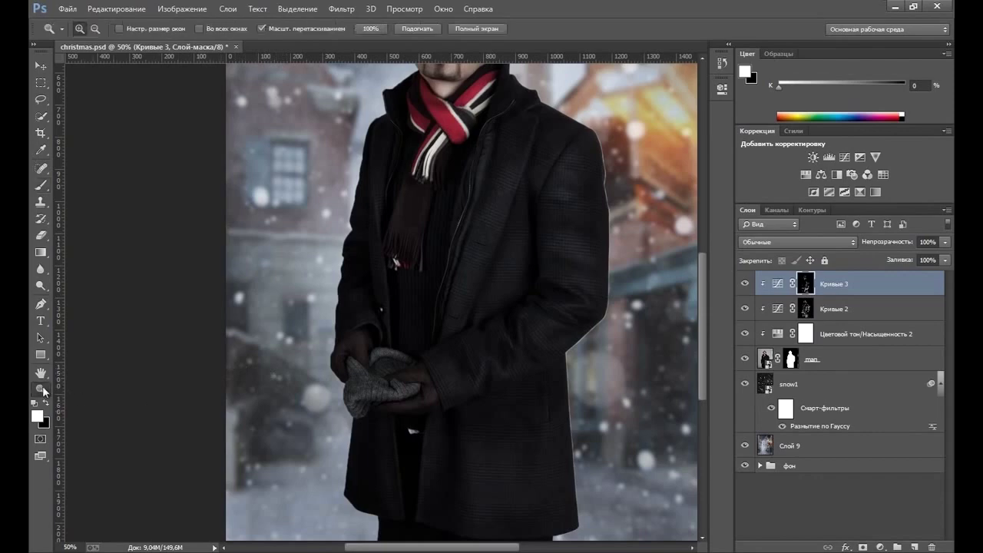
Fit the whole composite on screen and toggle Кривые 3 off and on to compare
right_click(496, 319)
key(ctrl+0)
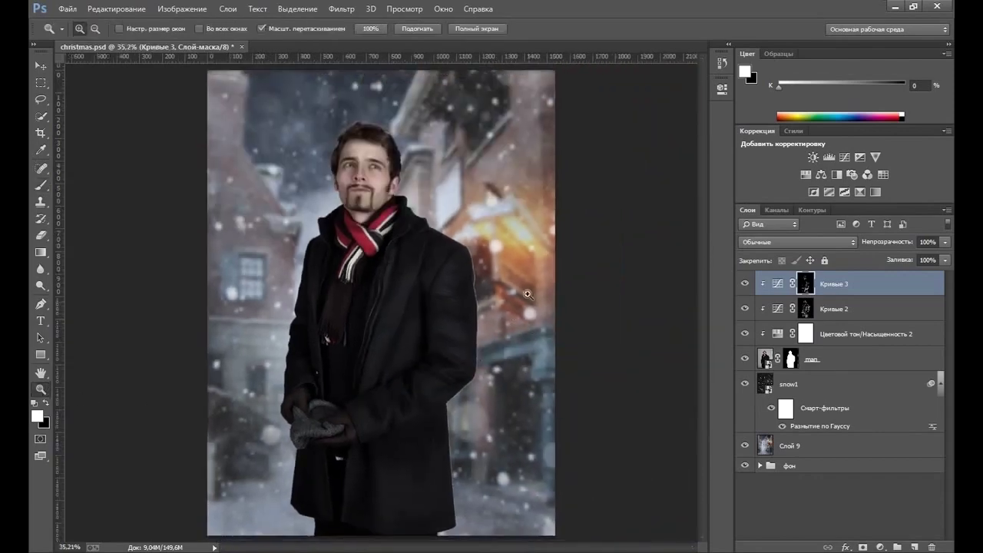
click(743, 286)
click(743, 286)
right_click(493, 397)
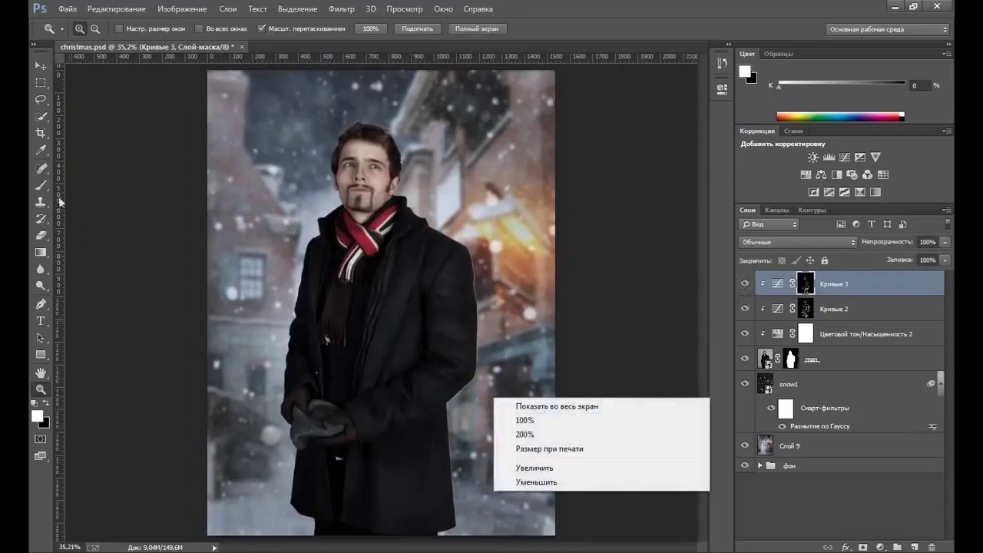
click(182, 255)
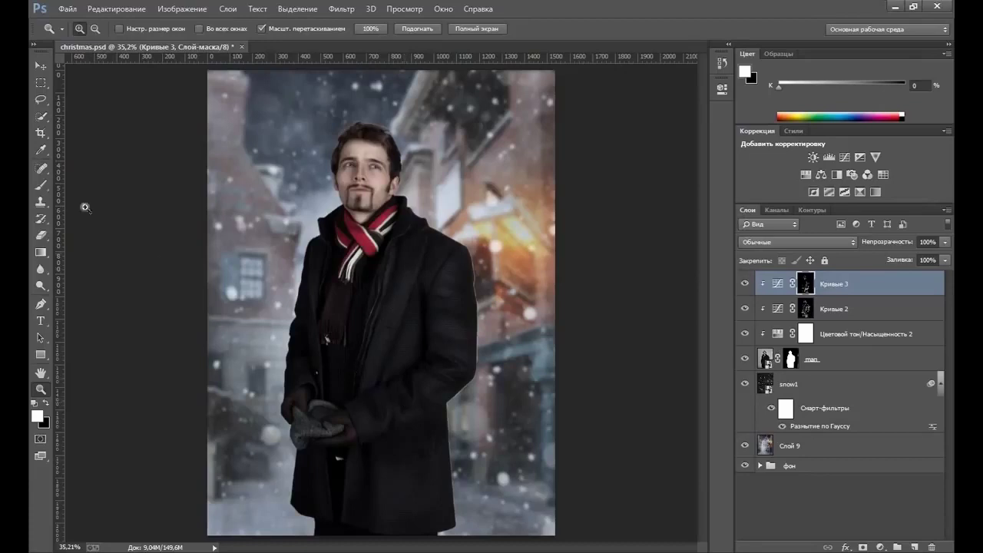
click(40, 186)
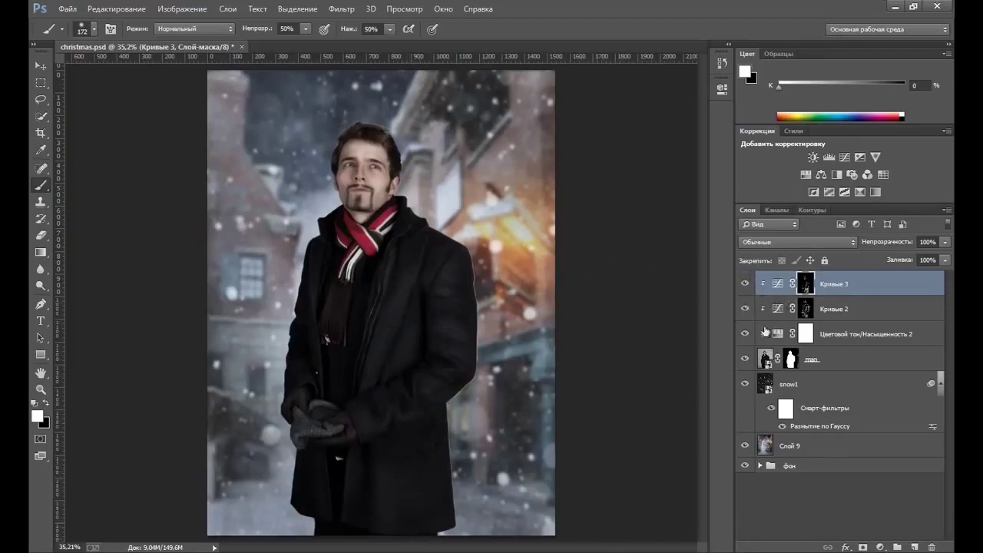
Add a new layer, Слой 10, and fill it with 50% grey
click(915, 548)
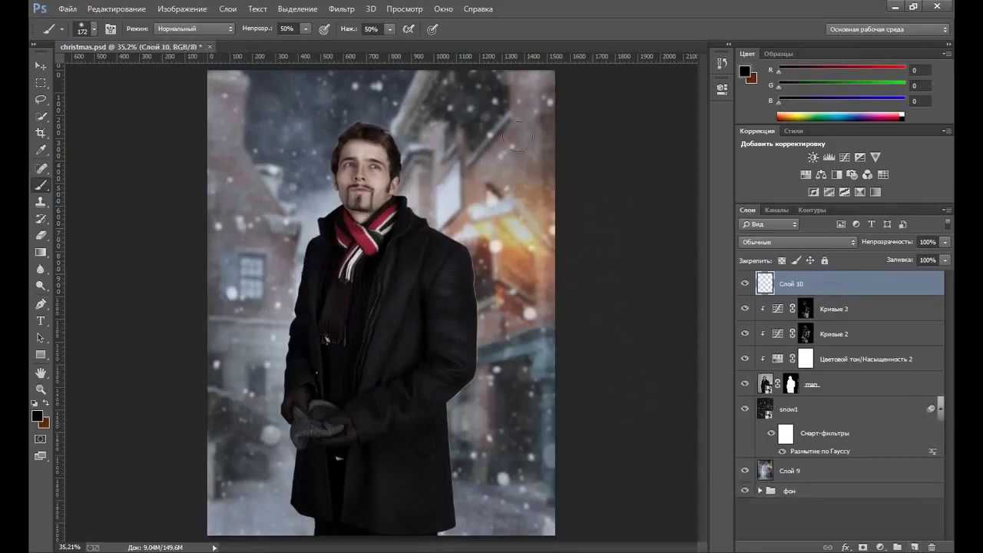
click(136, 9)
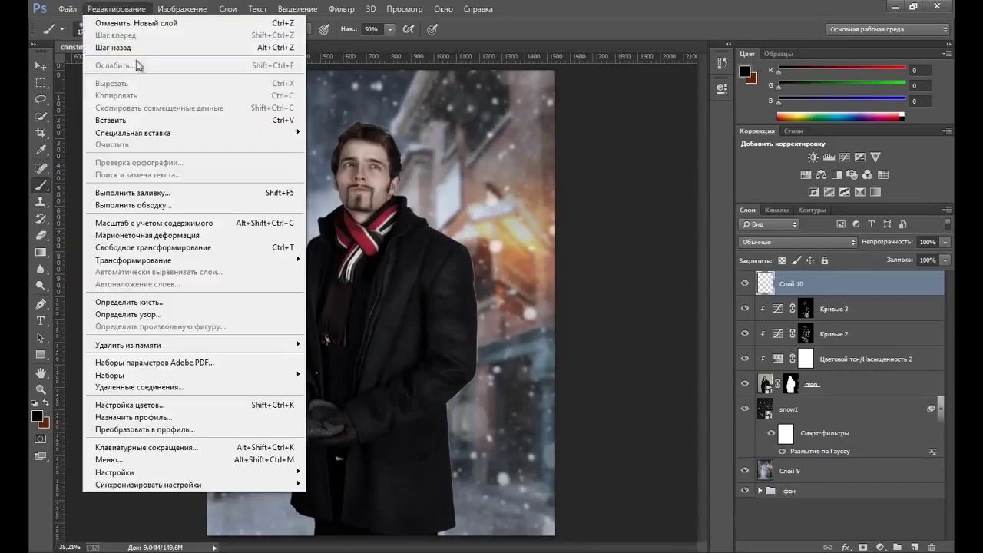
click(138, 194)
click(541, 172)
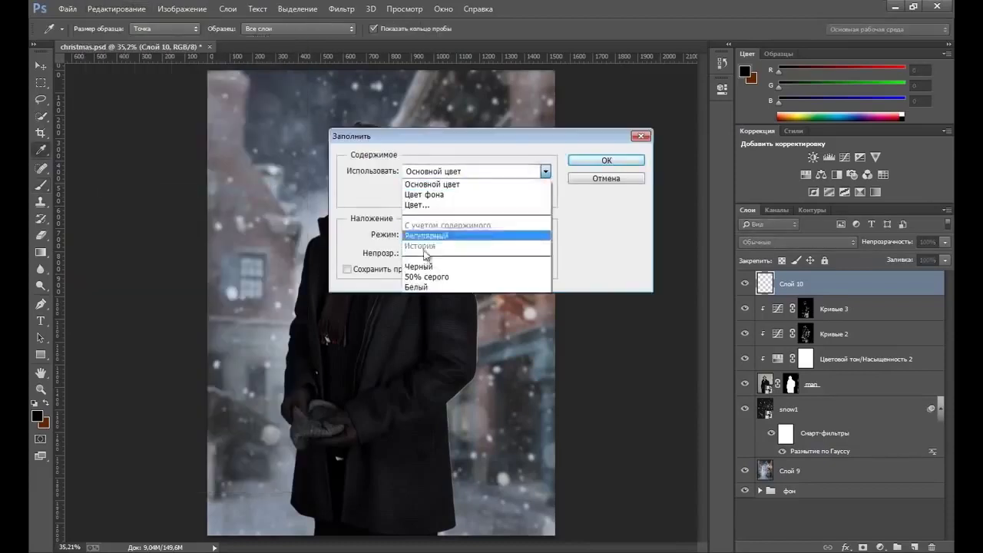
click(431, 278)
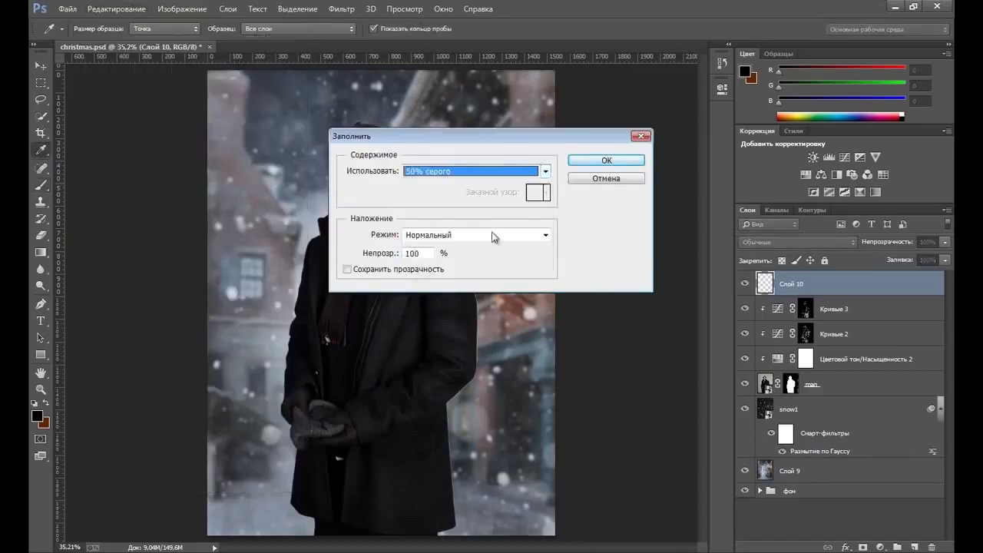
click(606, 160)
Set Слой 10's blend mode to Мягкий свет (Soft Light)
key(b)
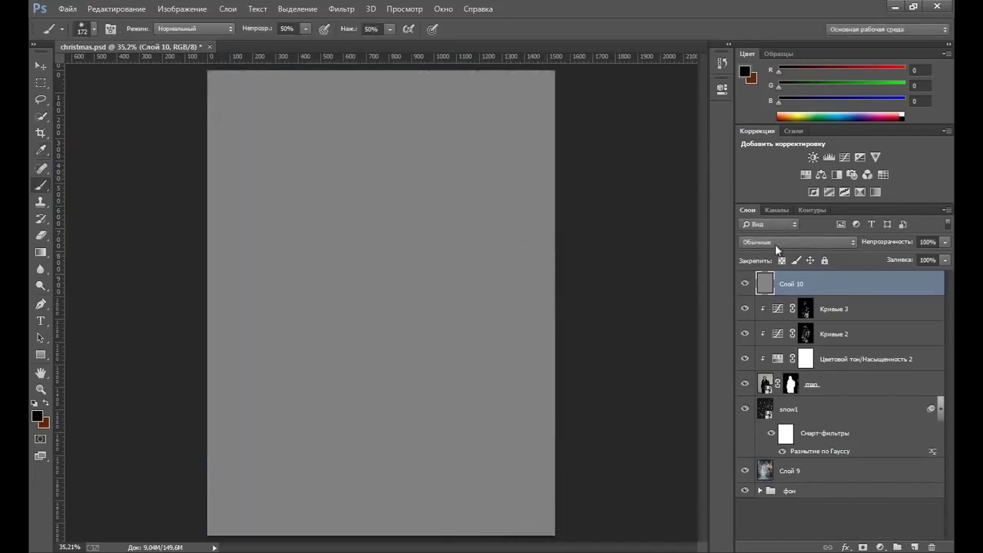
click(775, 243)
click(767, 167)
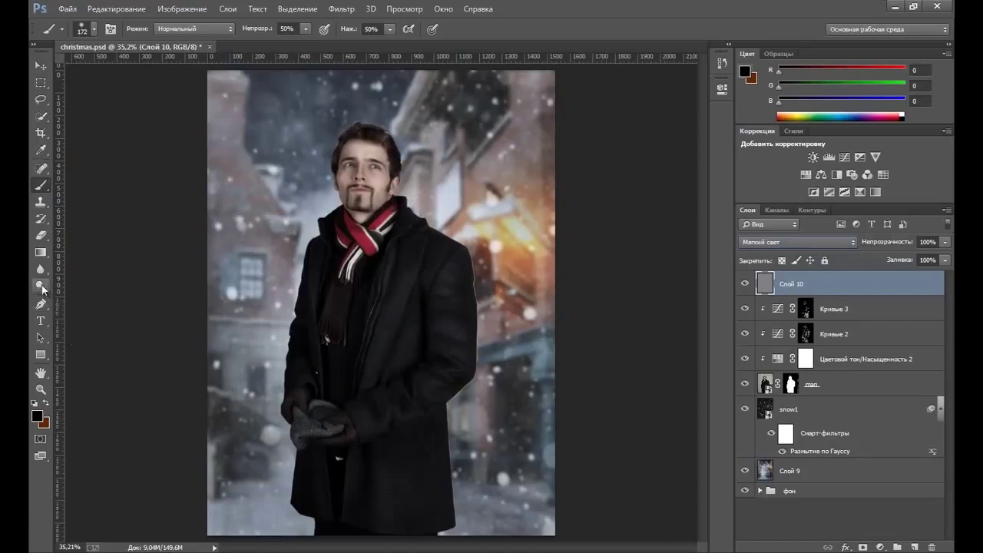
Burn the street lamp area and right side on Слой 10 with an 800 px brush at 20% exposure
drag(43, 289, 115, 300)
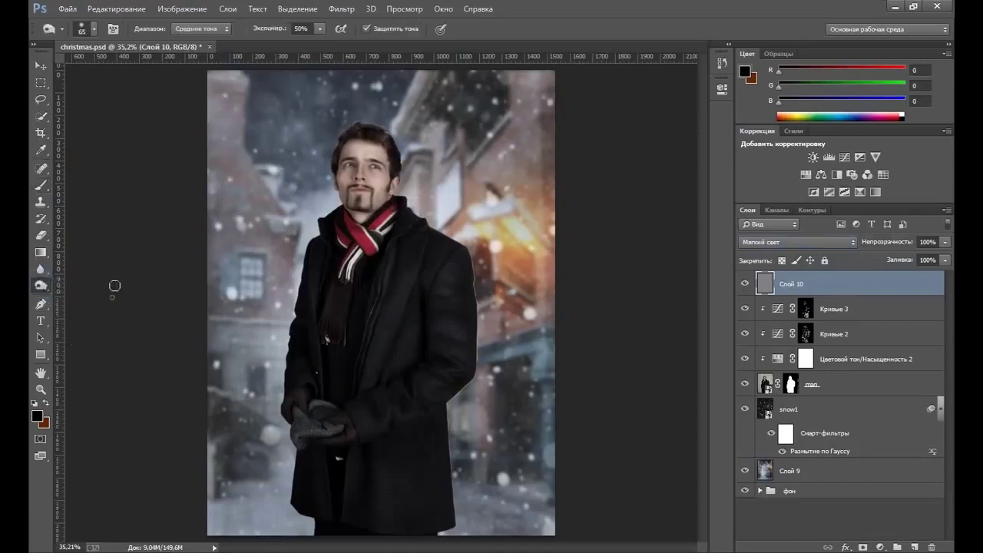
click(320, 28)
drag(320, 44, 300, 42)
click(93, 30)
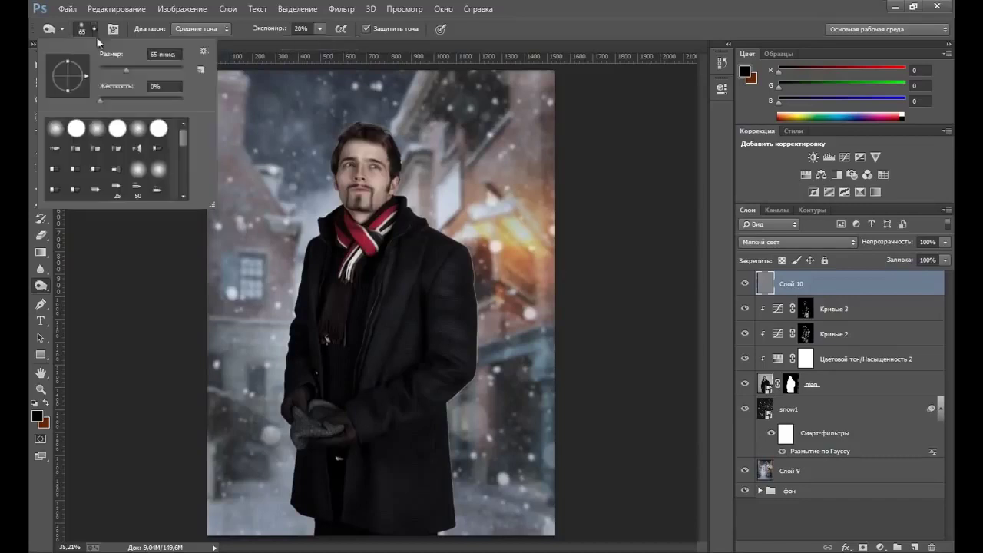
drag(134, 71, 146, 69)
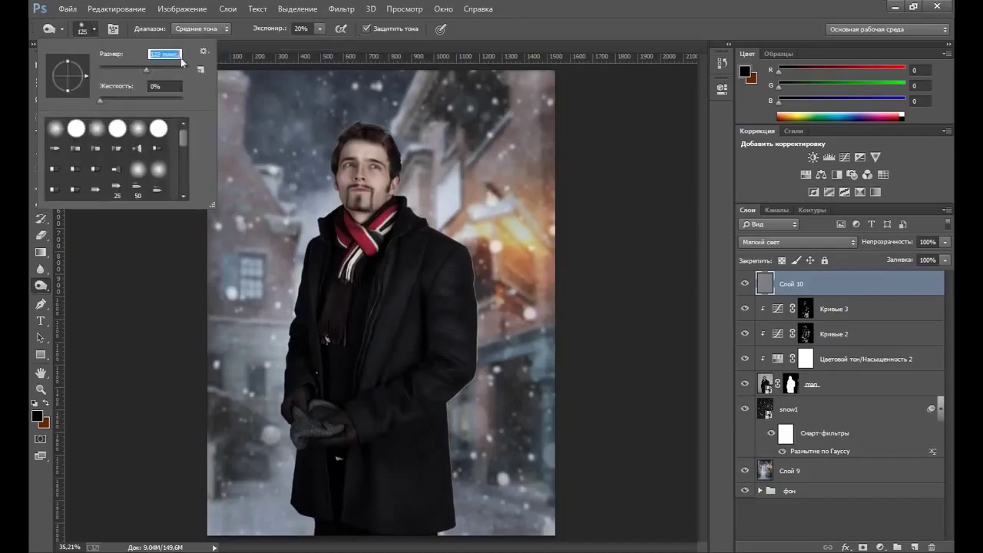
click(560, 27)
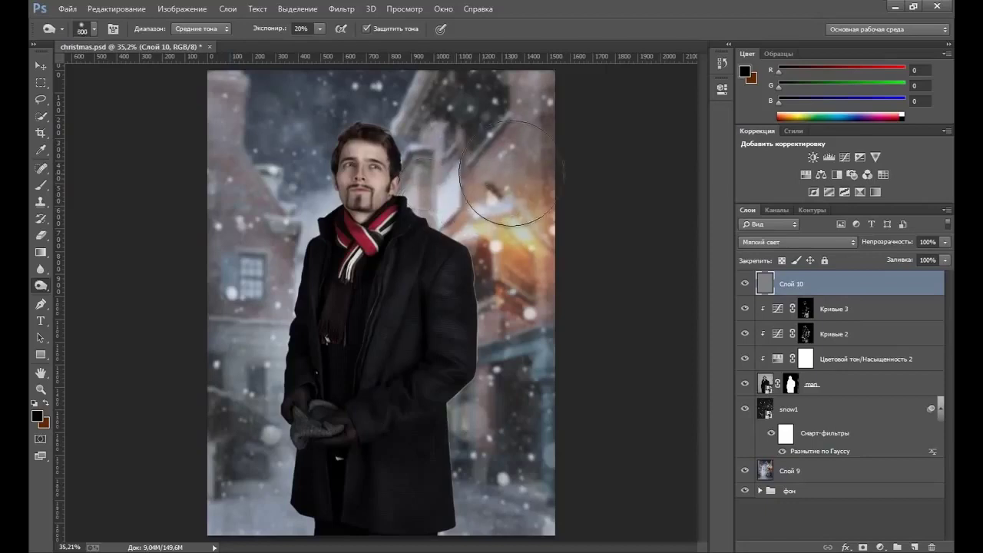
key(bracketright)
key(bracketright)
key(bracketright)
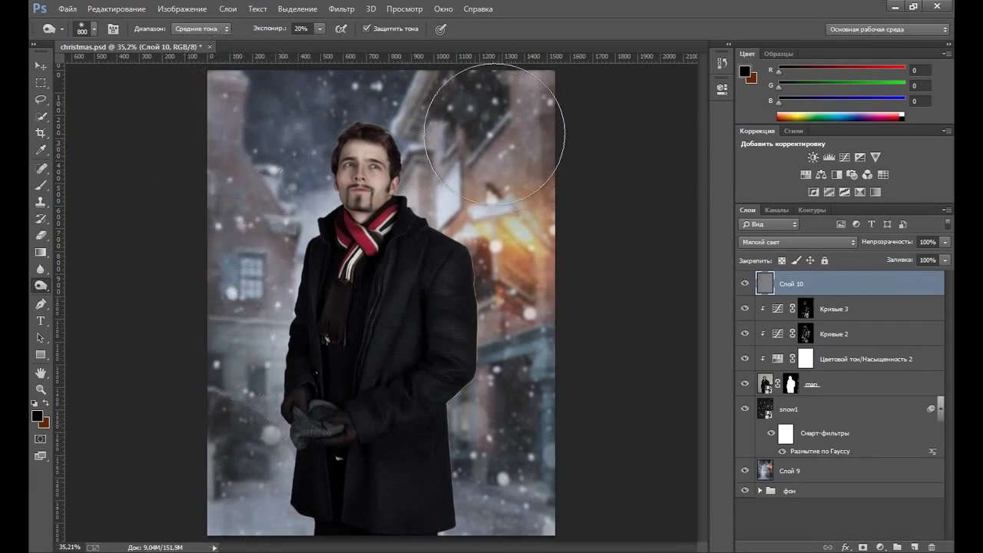
drag(507, 125, 529, 154)
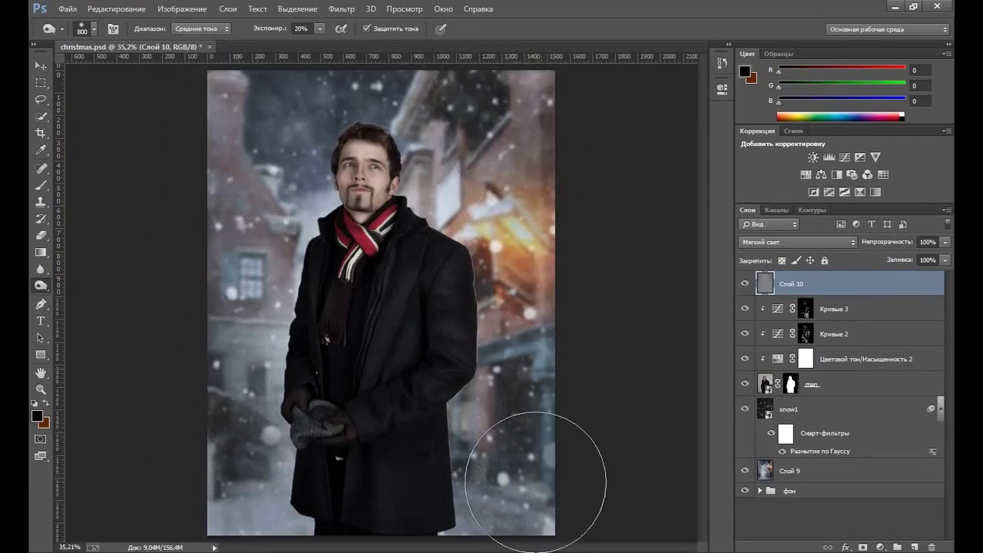
drag(260, 491, 526, 142)
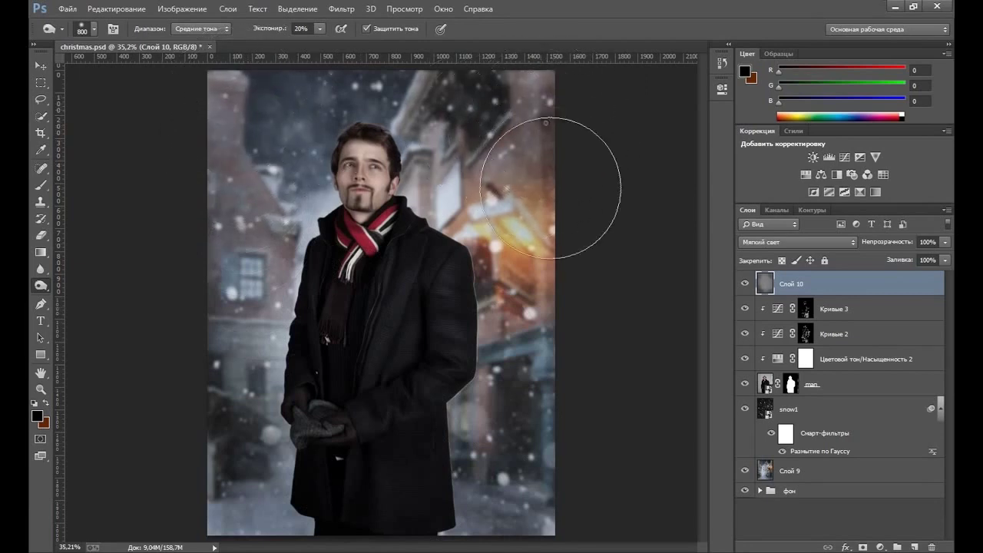
Dodge the street-lamp glow on Слой 10 with an 800 px brush at 20% exposure
right_click(40, 286)
click(105, 279)
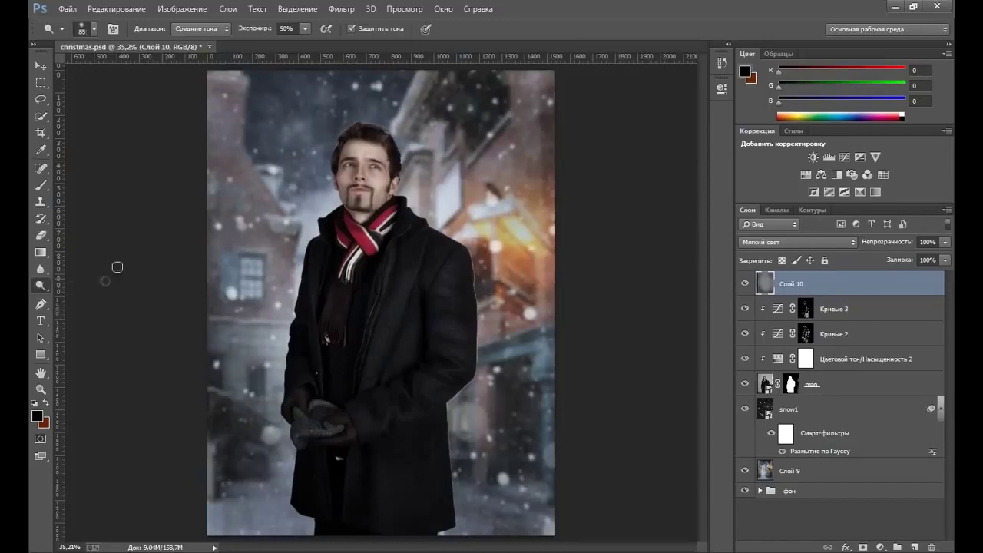
click(305, 29)
click(305, 29)
drag(287, 46, 285, 41)
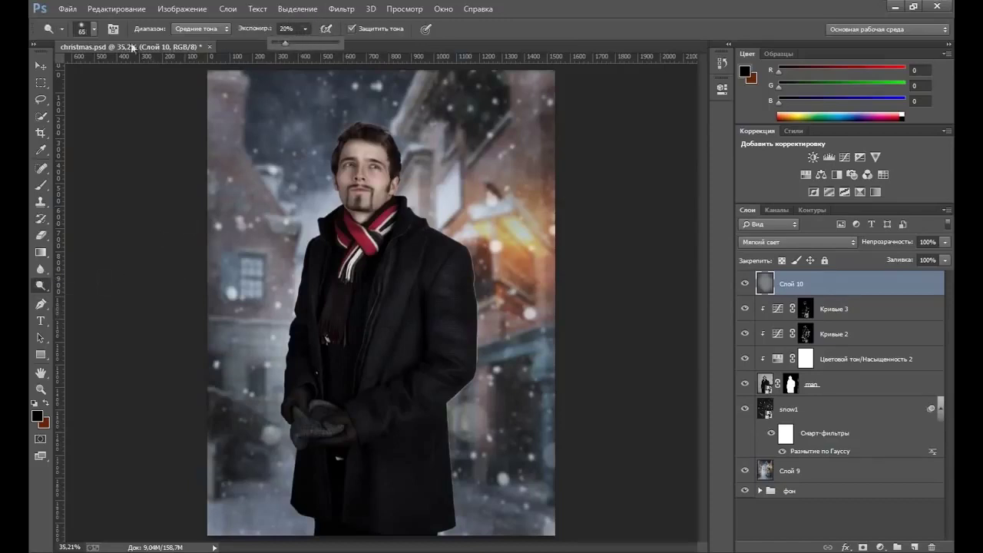
click(487, 36)
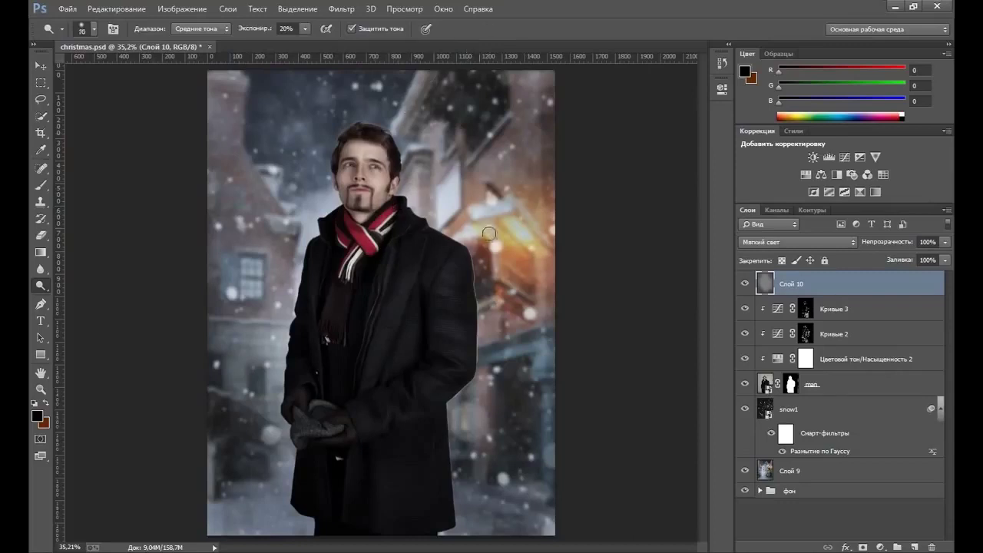
key(bracketright)
key(bracketright)
key(bracketright)
key(bracketright)
key(bracketright)
key(bracketright)
key(bracketright)
key(bracketright)
key(bracketright)
key(bracketright)
key(bracketright)
key(bracketright)
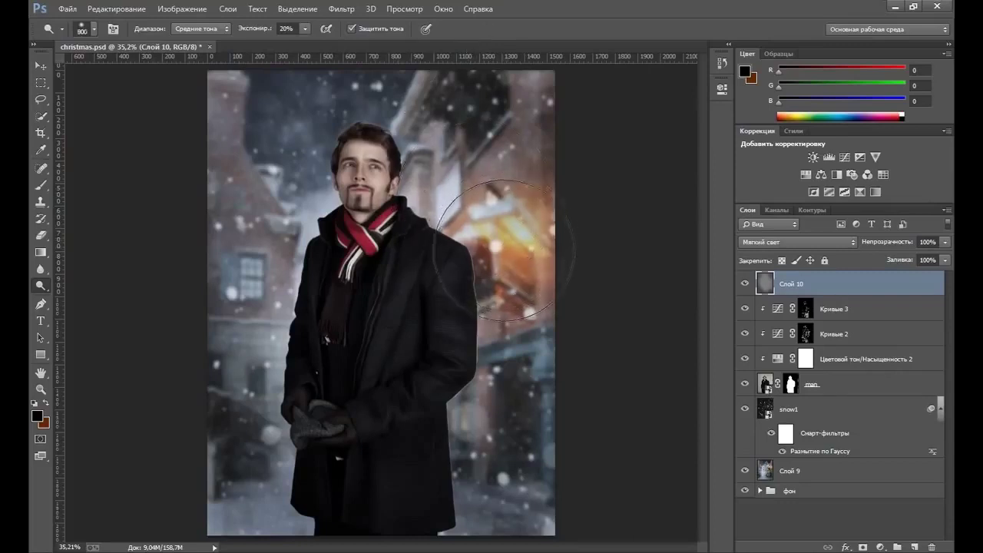
mouse_move(504, 250)
mouse_down()
mouse_move(515, 254)
mouse_move(444, 235)
mouse_move(327, 243)
mouse_move(412, 197)
mouse_move(444, 289)
mouse_move(411, 249)
mouse_move(399, 496)
mouse_up()
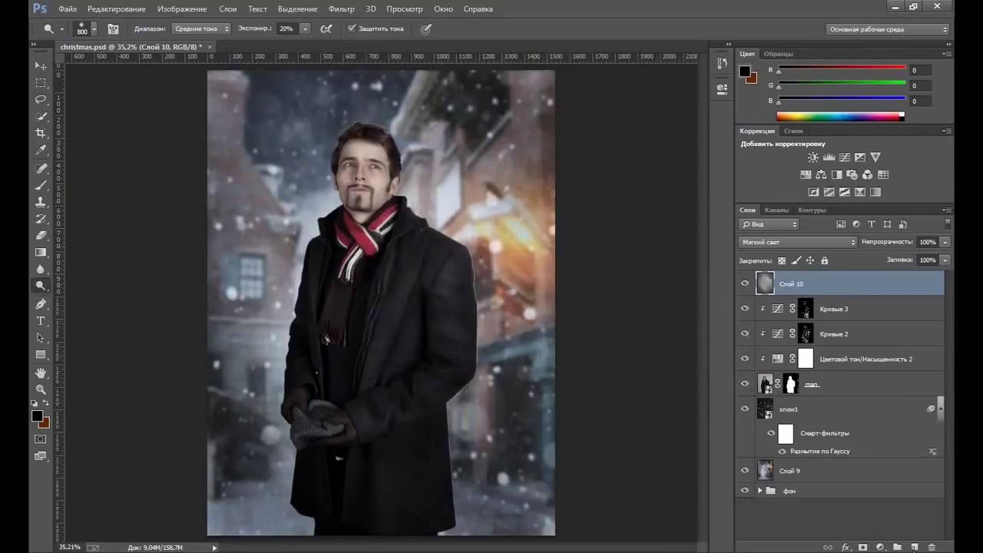
Add empty layer Слой 11 and set the foreground colour to pale orange (252,187,128)
click(912, 547)
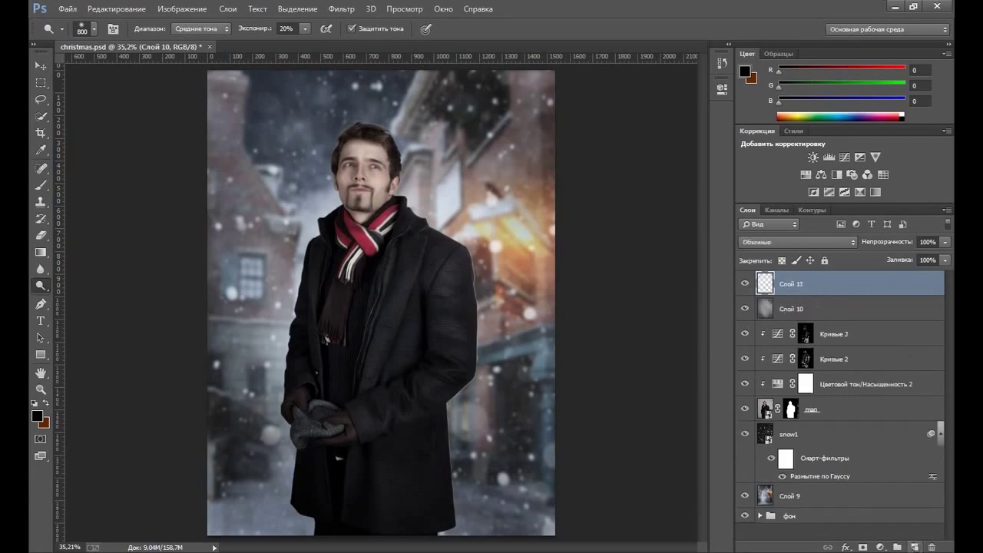
click(744, 69)
drag(392, 124, 727, 102)
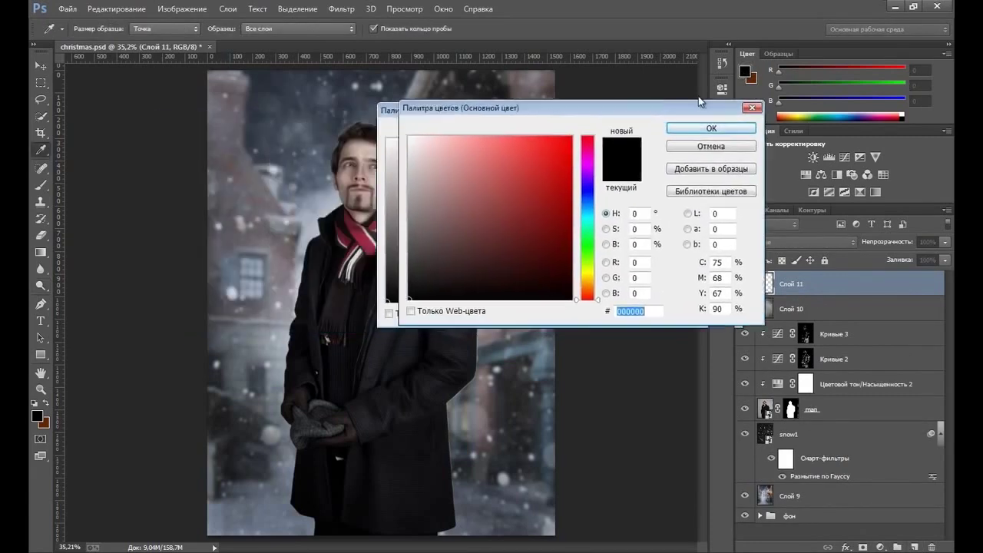
drag(680, 273, 680, 281)
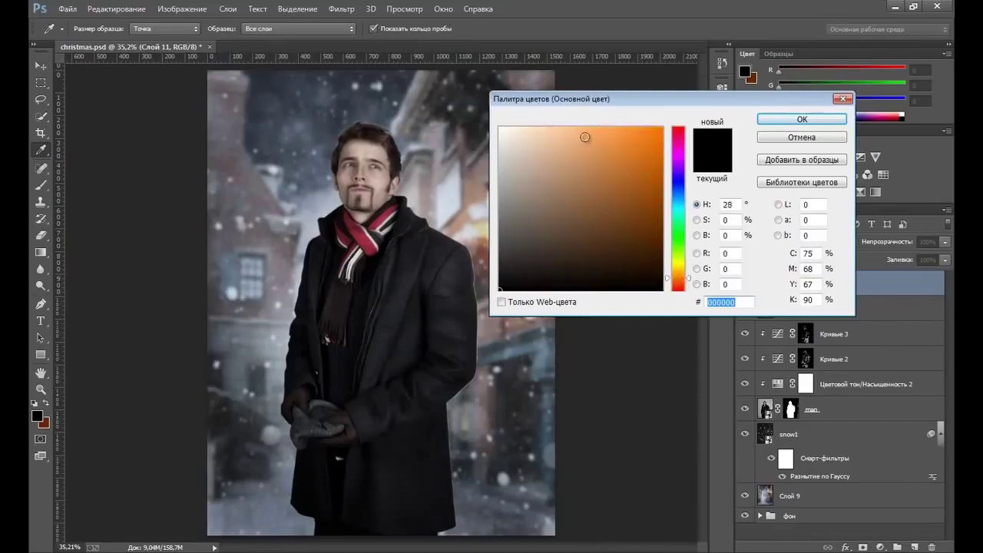
drag(585, 137, 577, 132)
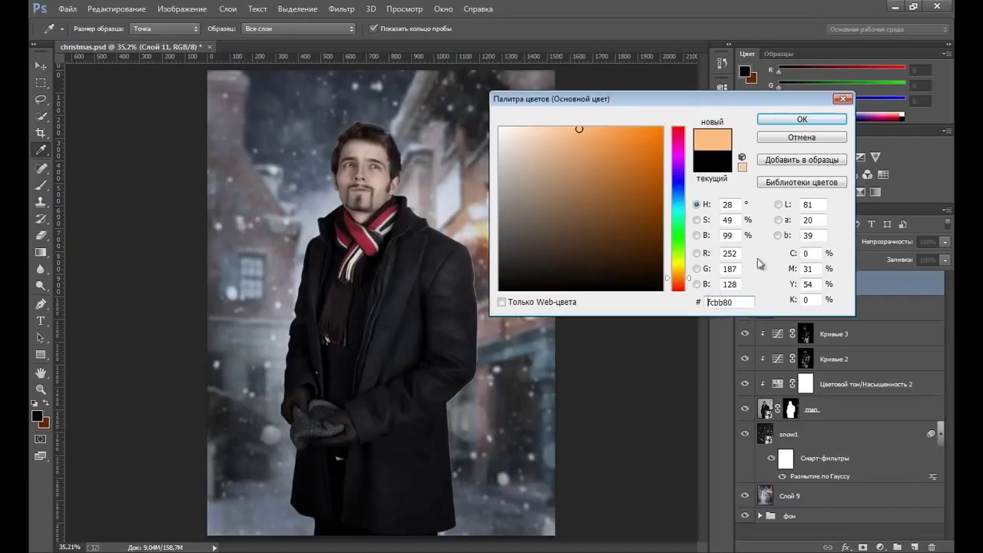
click(799, 119)
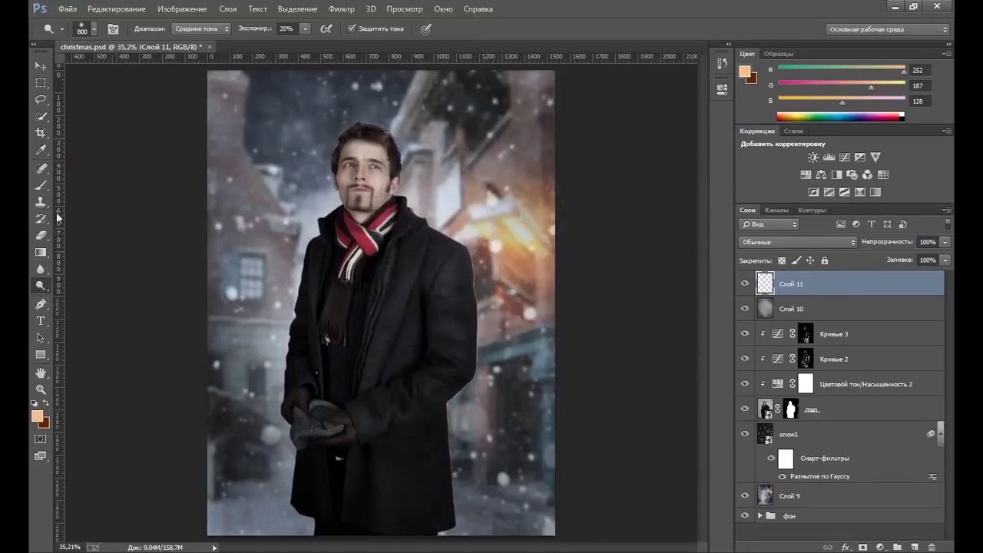
Paint a 1000 px soft peach glow over the lamp on Слой 11, faded to 30% opacity
click(41, 186)
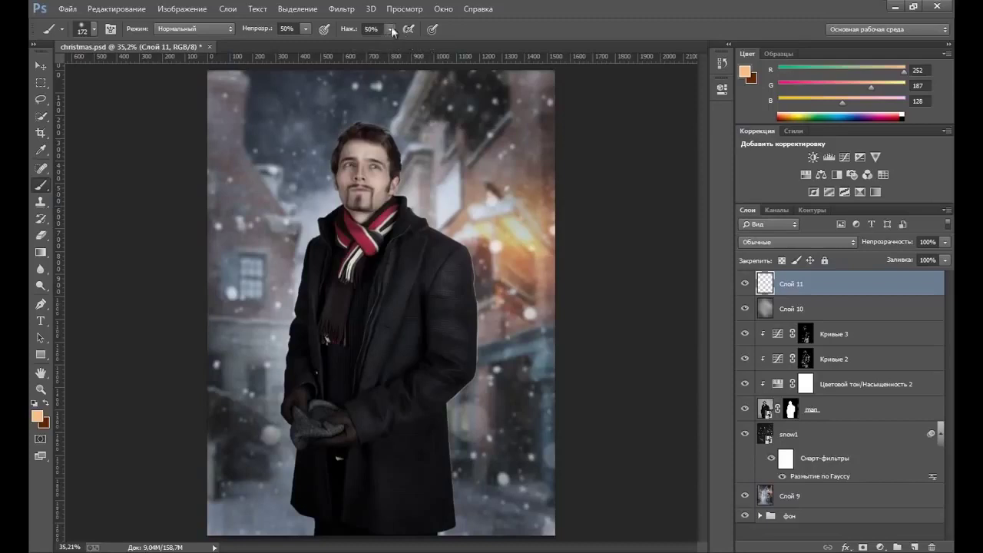
click(306, 28)
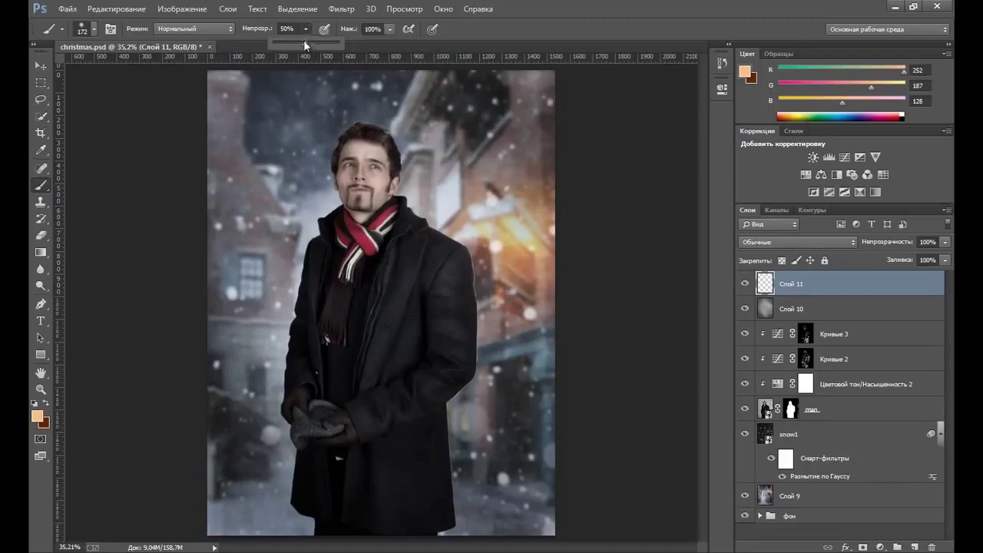
click(96, 29)
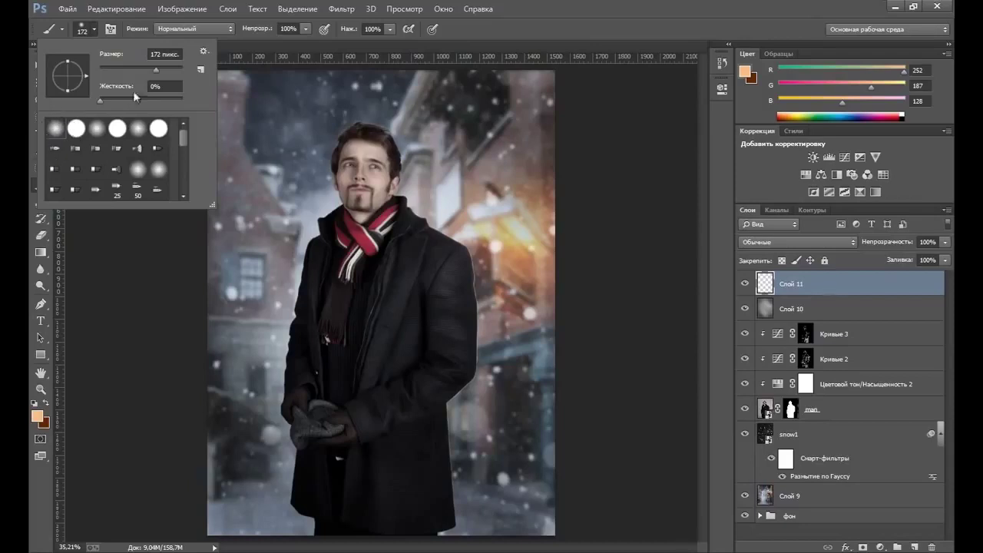
text(1000)
key(Return)
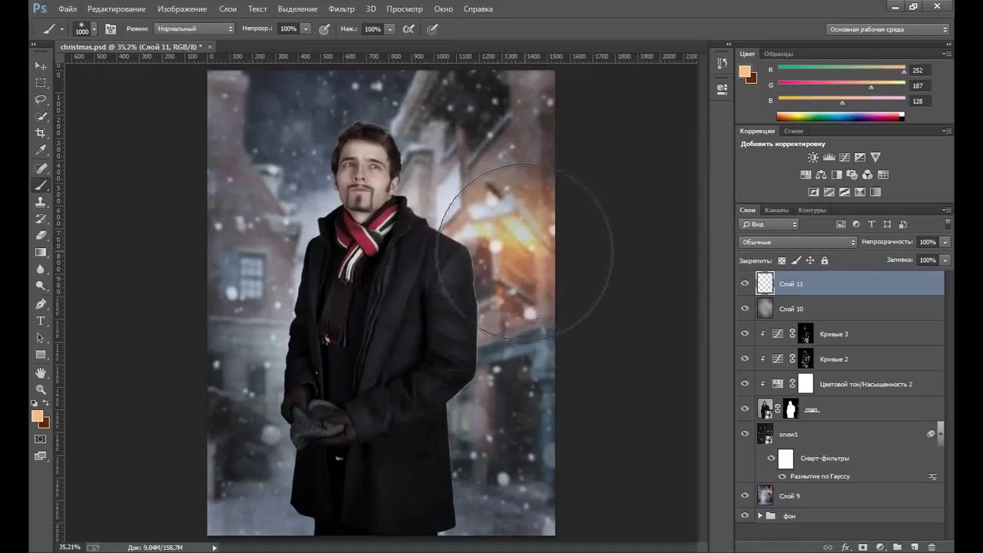
click(529, 234)
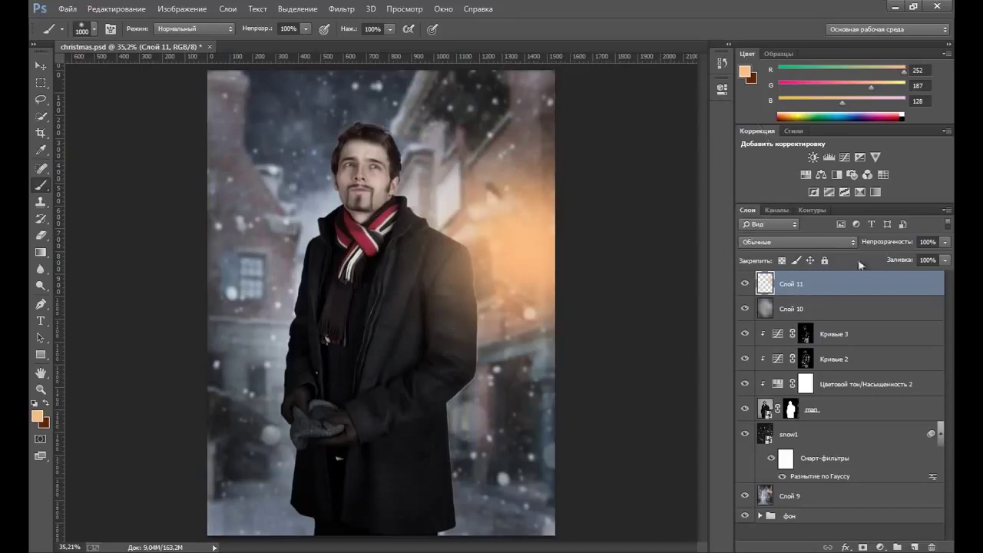
drag(946, 260, 906, 253)
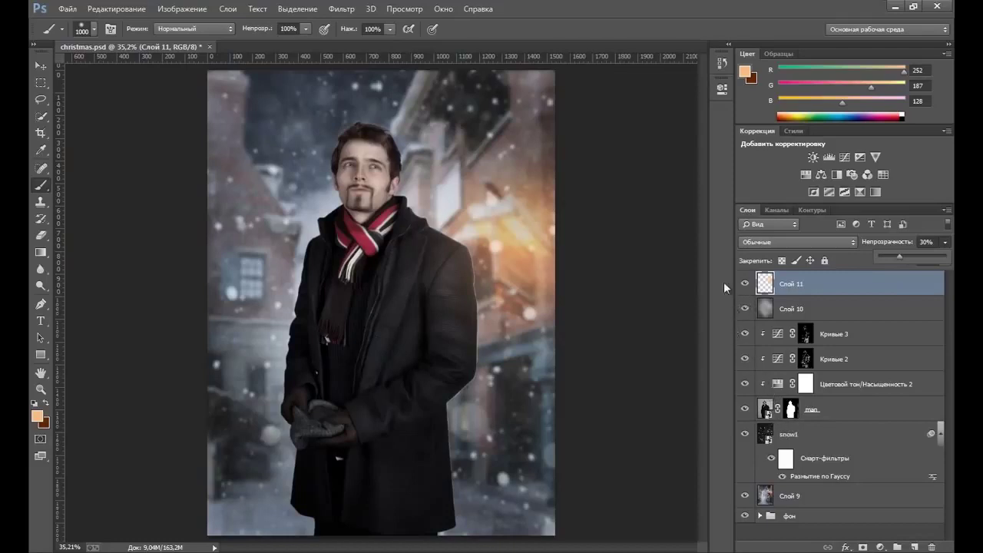
Add new layer Слой 12 and set the foreground colour to red (255,24,0)
click(914, 547)
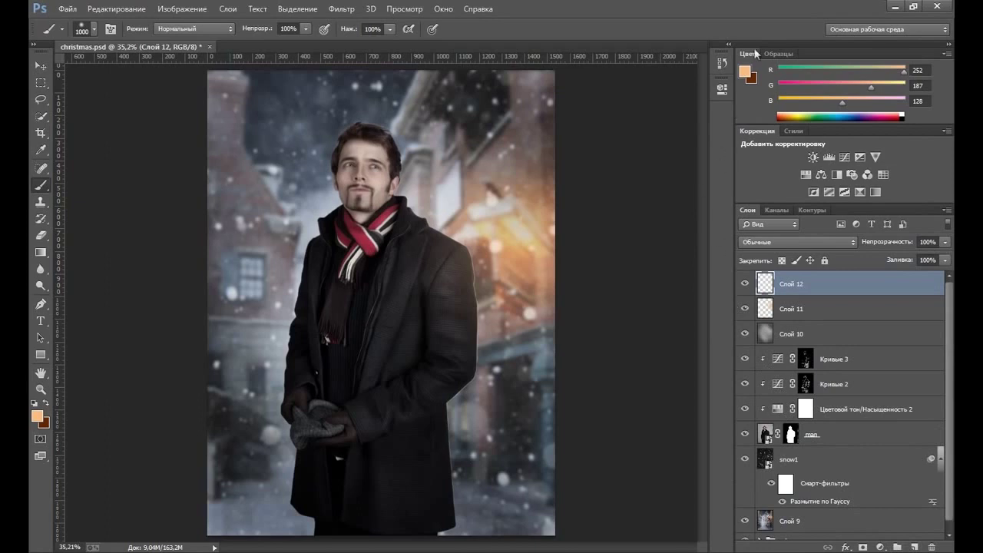
click(745, 72)
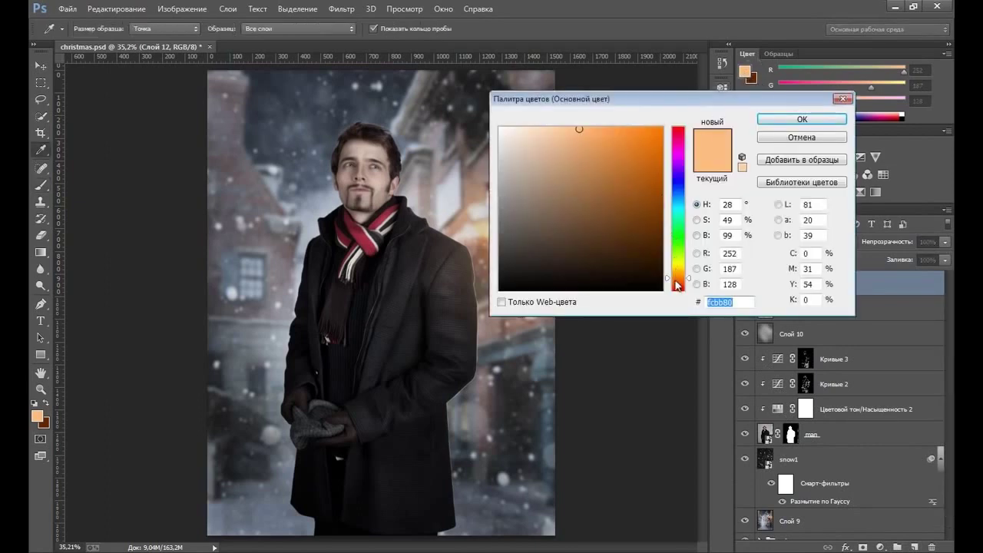
drag(676, 281, 675, 288)
drag(656, 153, 663, 127)
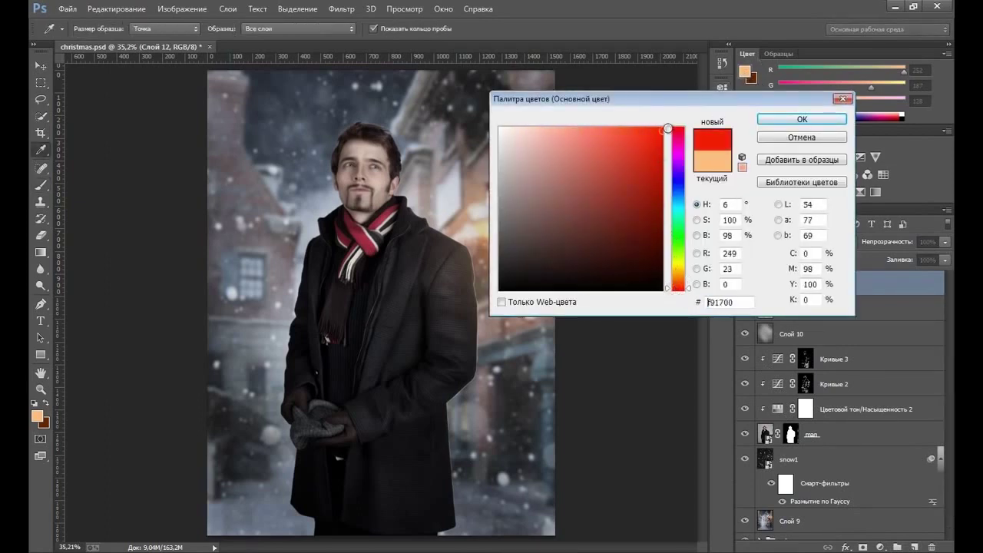
click(802, 119)
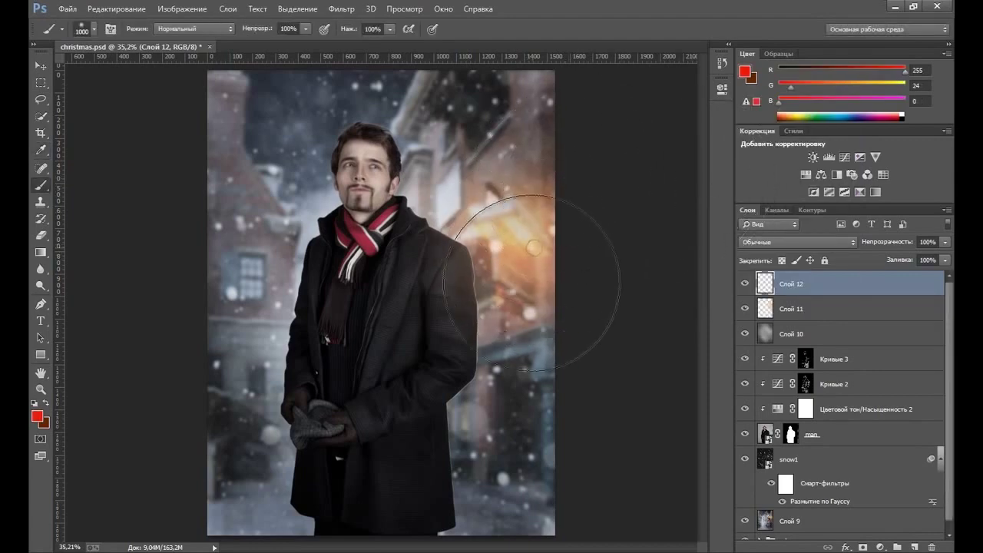
Paint a large red dab over the lamp and blend Слой 12 in Linear Dodge (Add)
click(538, 242)
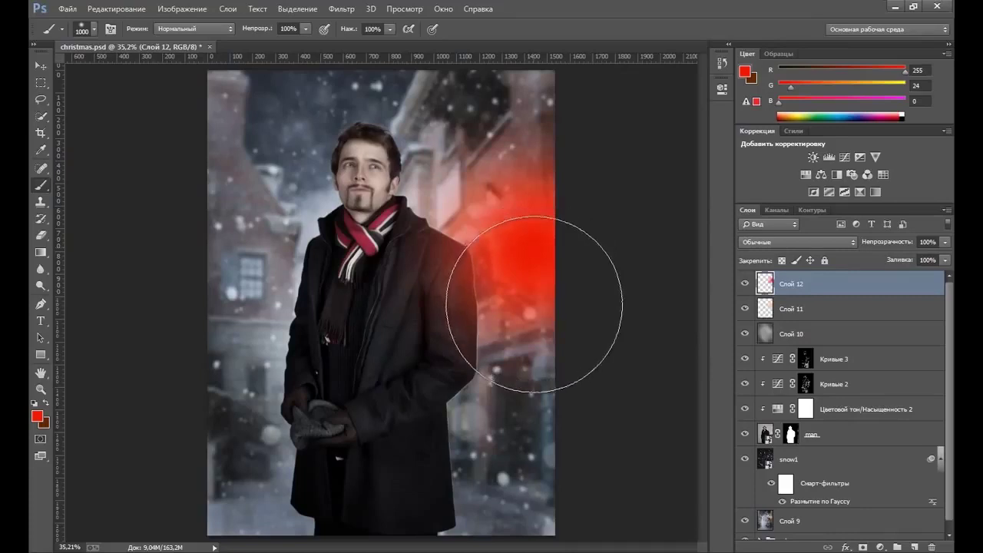
click(808, 244)
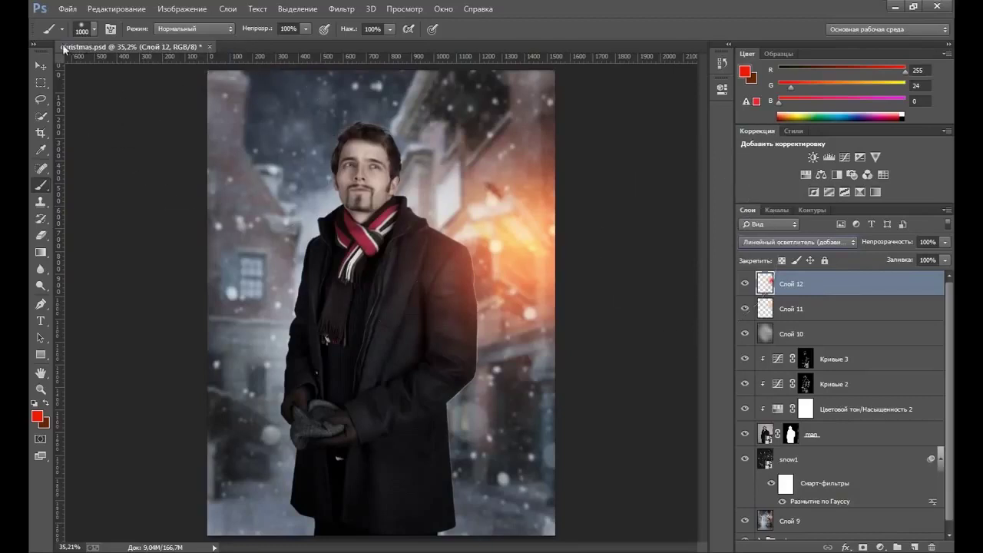
click(40, 66)
Nudge the red glow into place and lower its layer opacity to 50%
drag(541, 247, 543, 249)
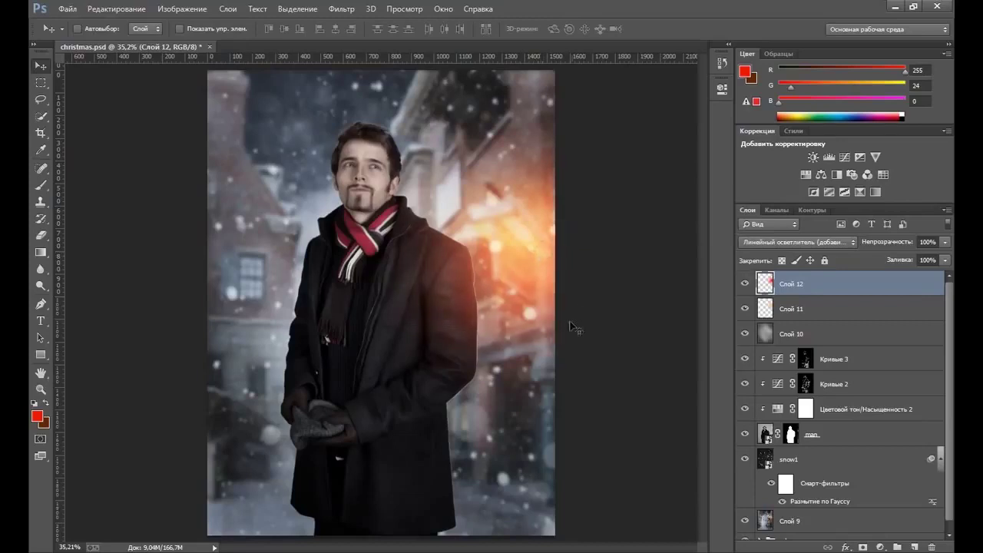
click(947, 242)
drag(944, 255, 924, 259)
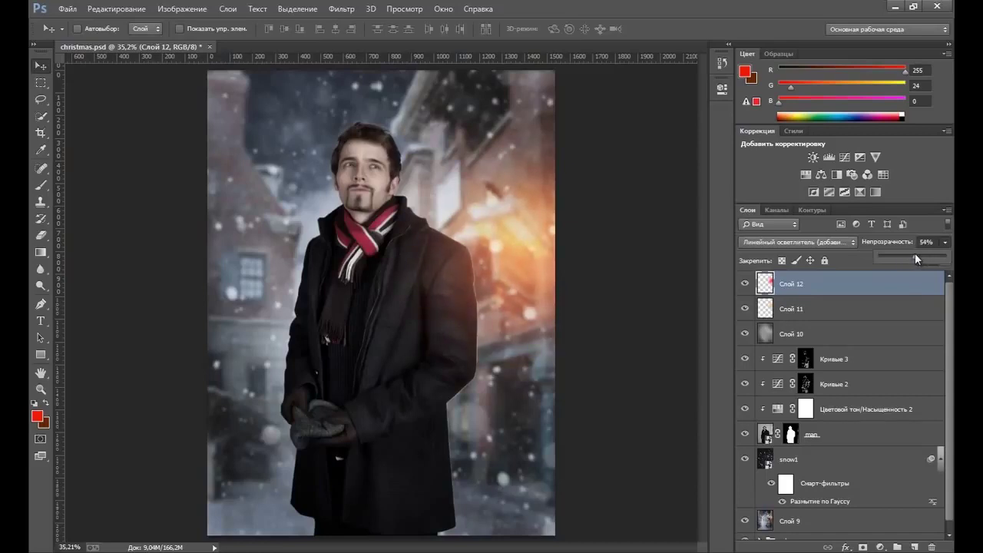
drag(913, 255, 911, 254)
Group Слой 11 and Слой 12 and name the group свет
click(840, 312)
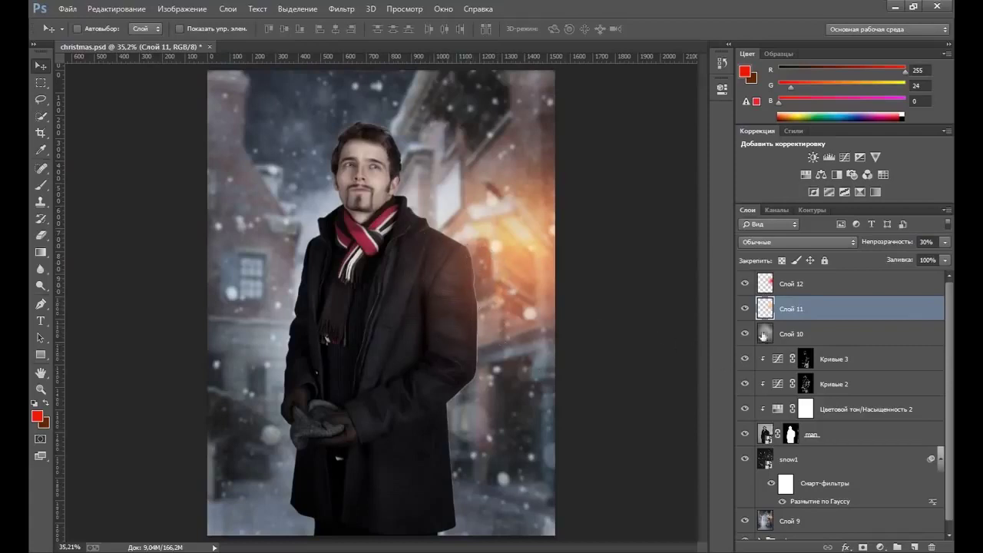
shift+click(791, 287)
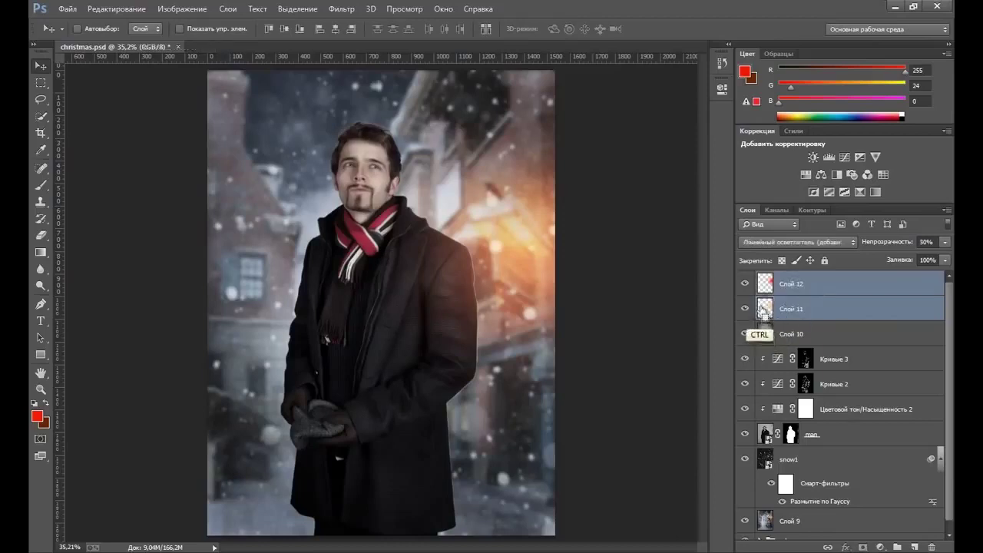
key(ctrl+g)
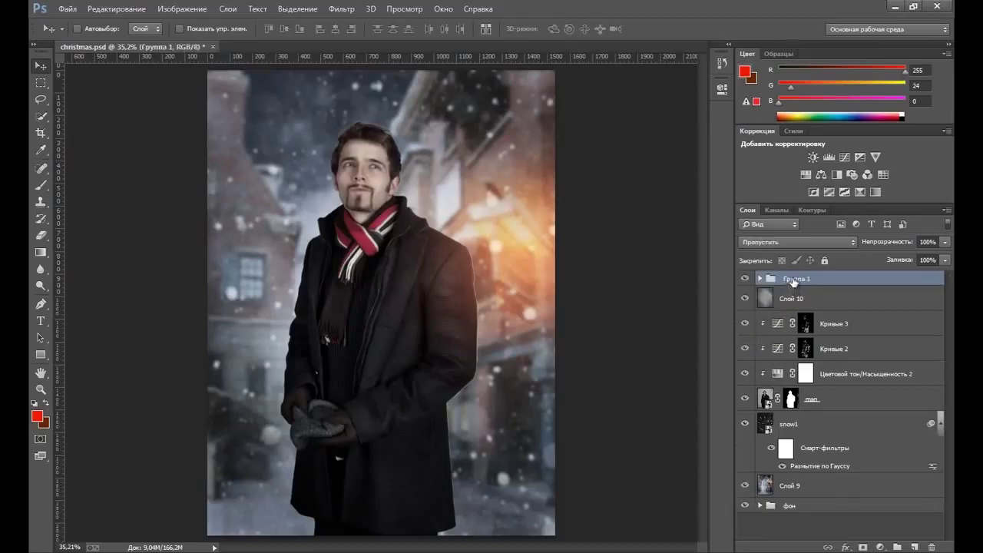
double_click(793, 281)
text(c)
key(Return)
Drag the snow2 image from Explorer onto the canvas
key(alt+Tab)
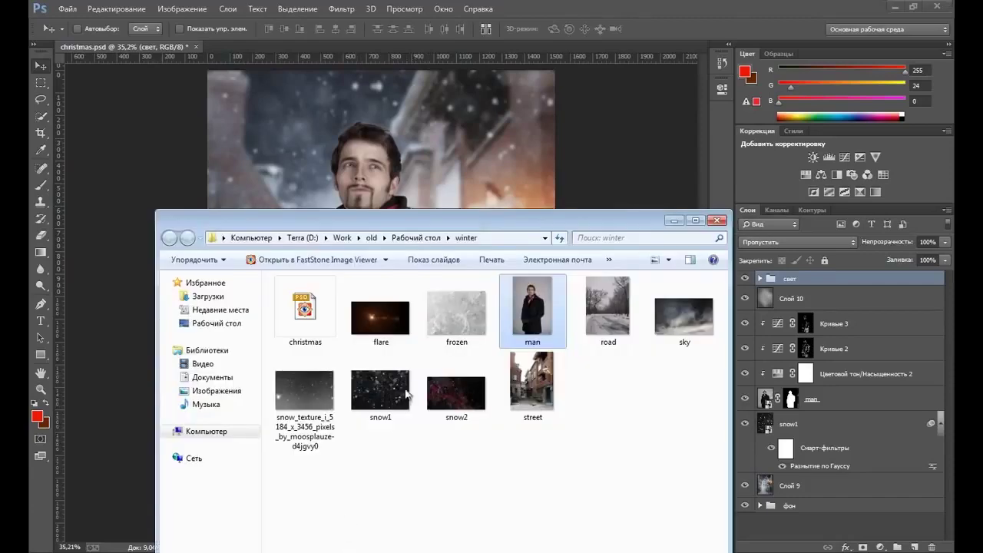
click(443, 415)
drag(458, 409, 467, 189)
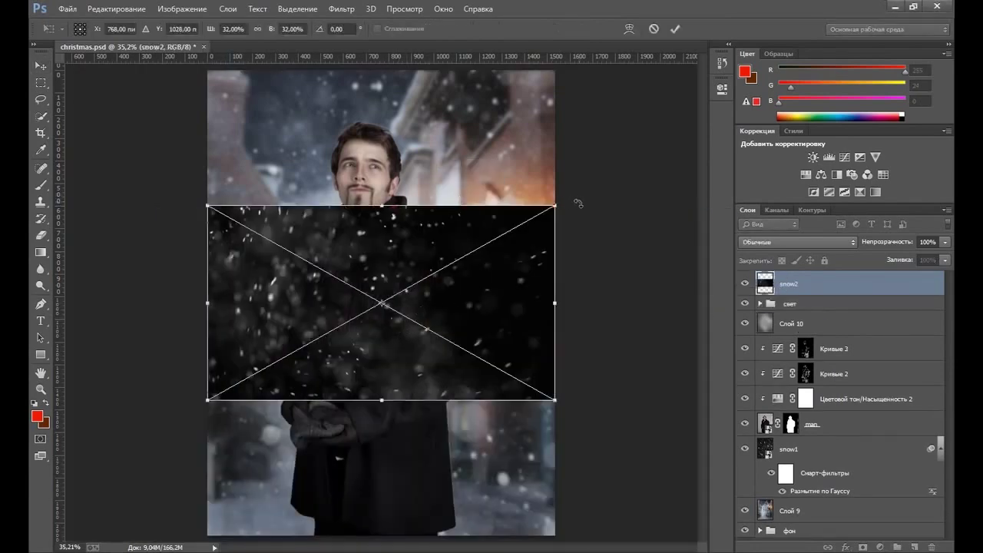
Rotate snow2 about -89° and scale it to cover the whole canvas
mouse_move(579, 202)
mouse_down()
mouse_move(327, 175)
mouse_move(415, 243)
mouse_up()
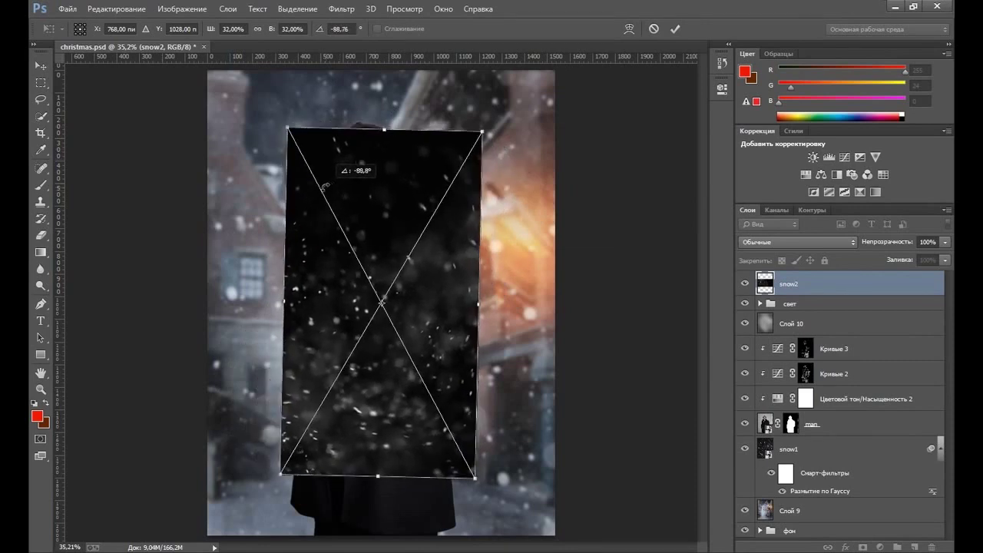
drag(442, 308, 519, 372)
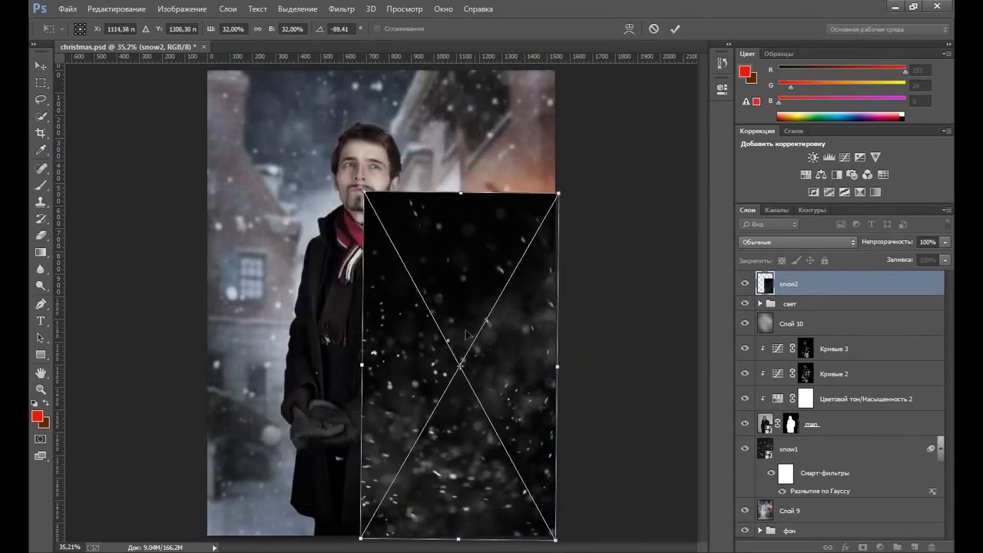
drag(366, 198, 225, 195)
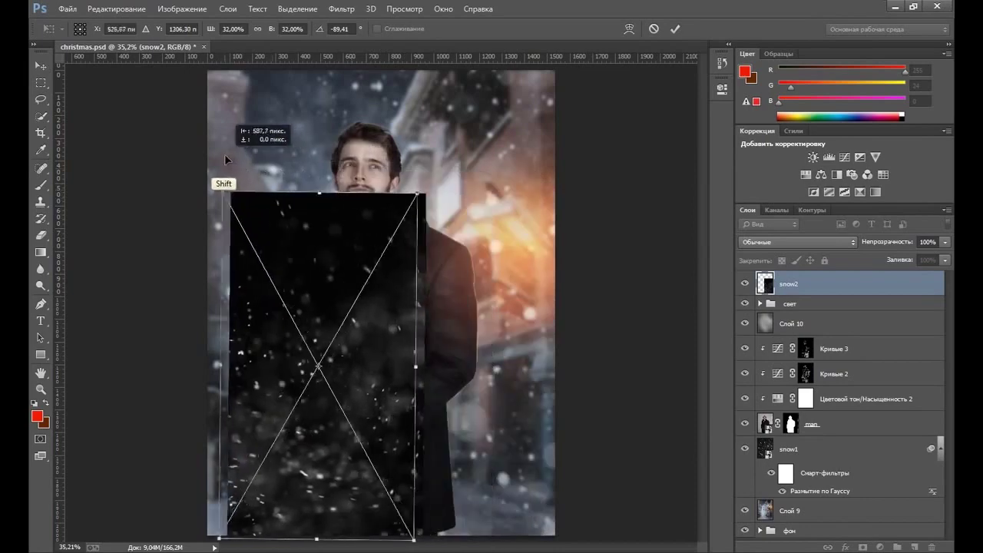
drag(419, 189, 624, 3)
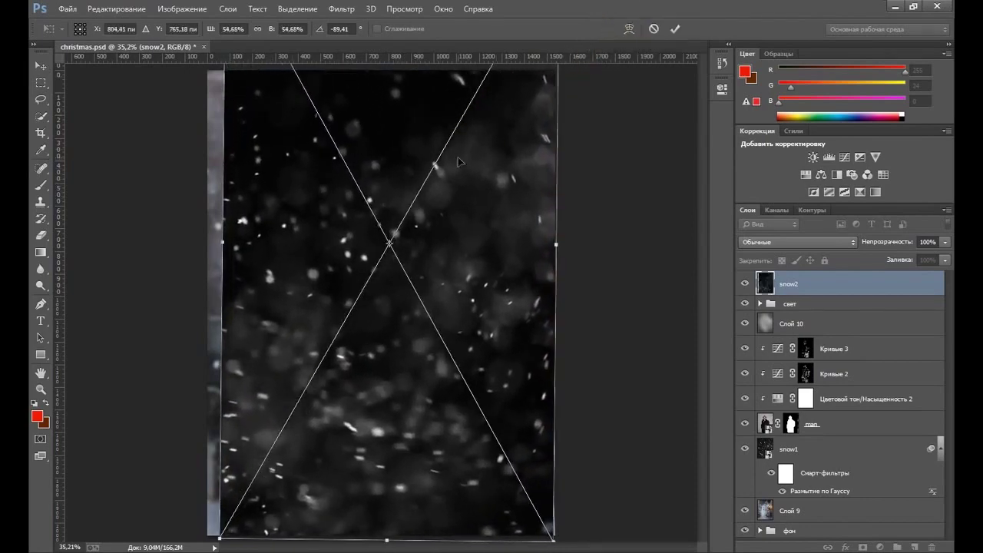
mouse_move(458, 182)
mouse_down()
mouse_move(474, 208)
mouse_move(530, 250)
mouse_up()
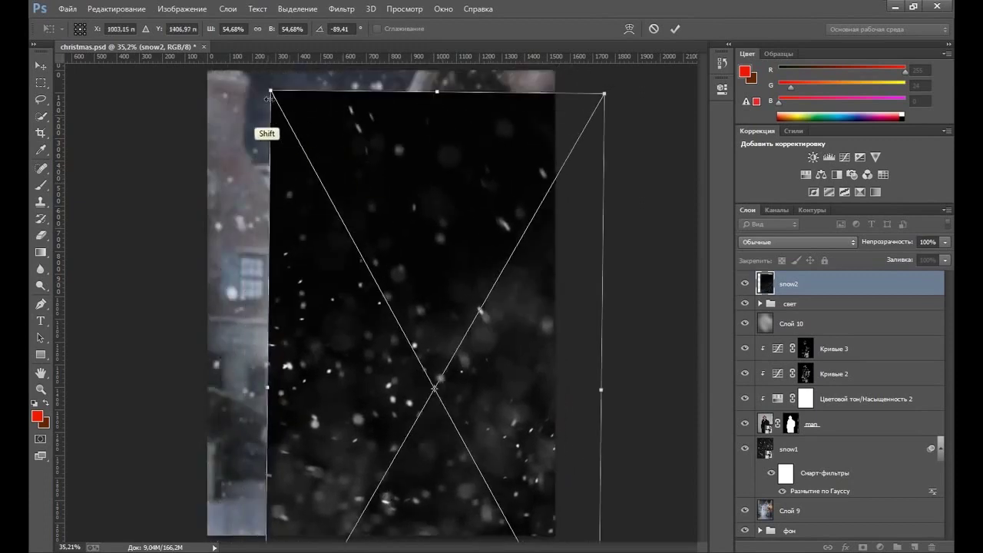
drag(268, 92, 212, 73)
drag(427, 169, 378, 116)
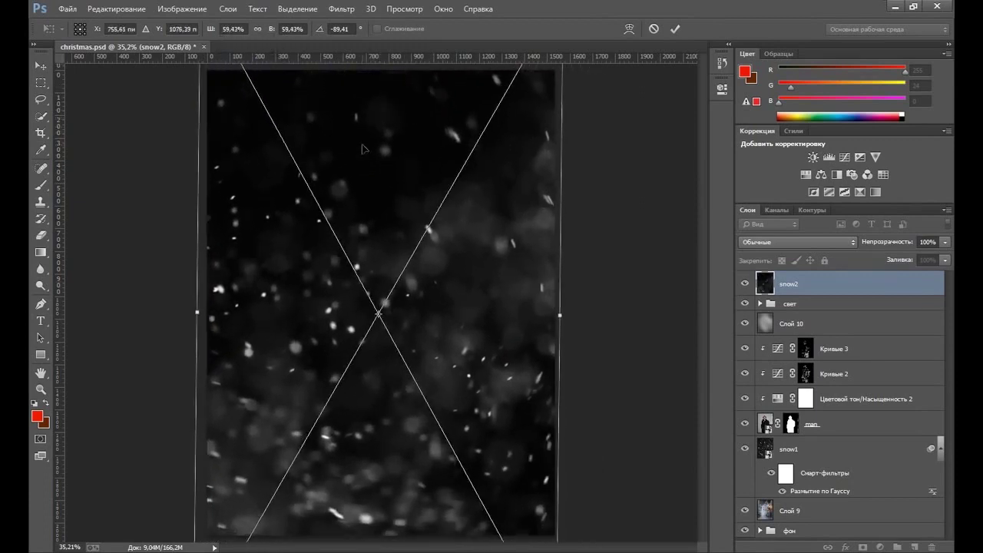
Apply the transform and set snow2's blend mode to Screen
key(Return)
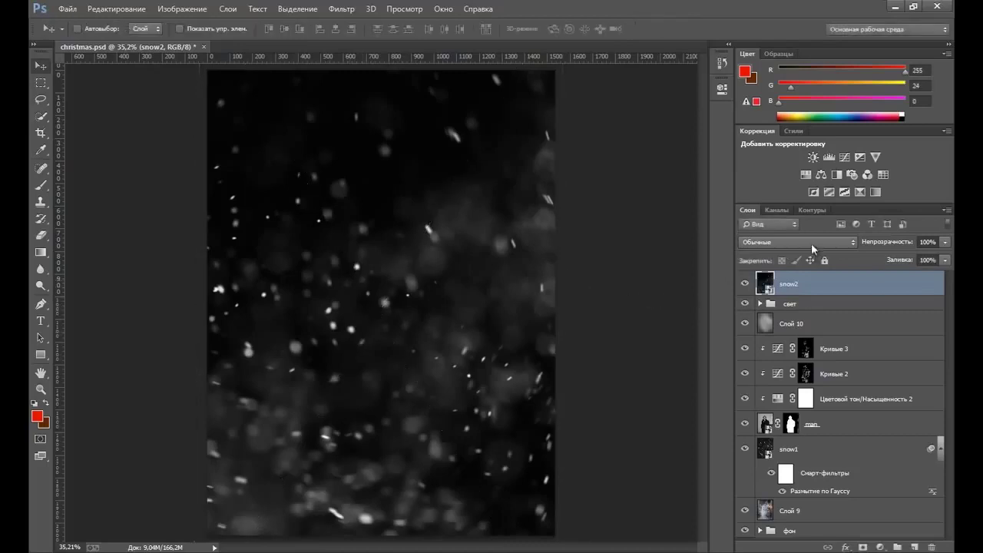
click(811, 243)
click(743, 162)
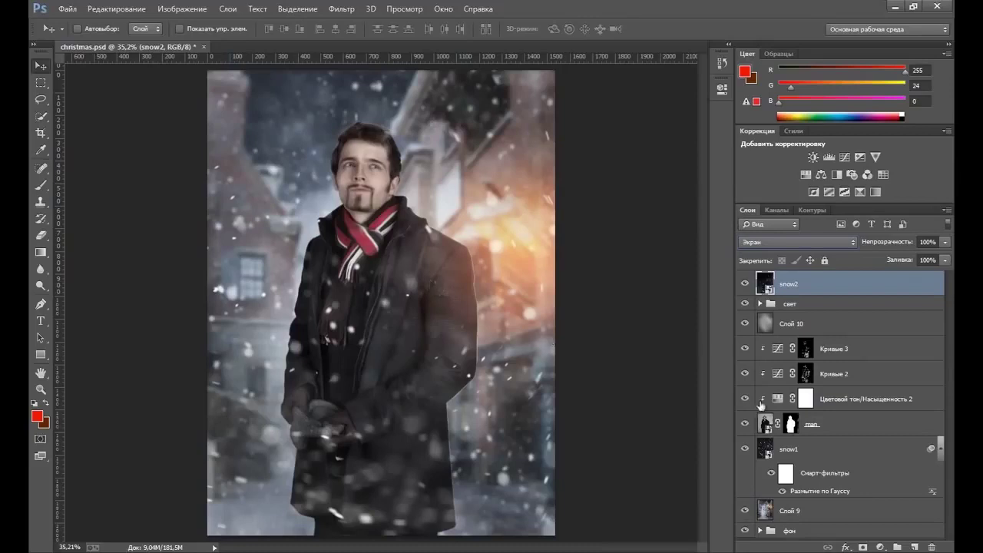
Add a Levels 2 layer setting blue-channel output to 23–246, then toggle it to compare
click(880, 547)
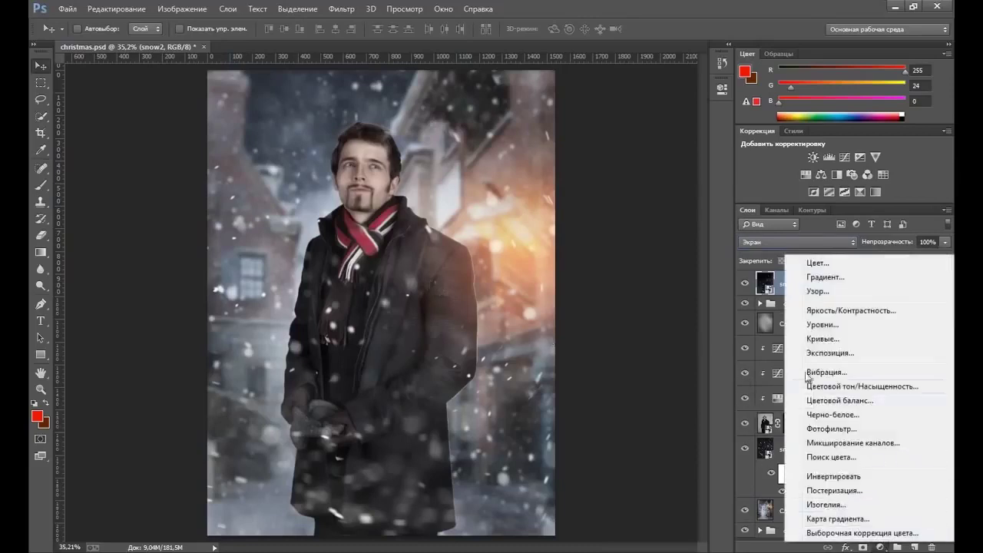
click(823, 325)
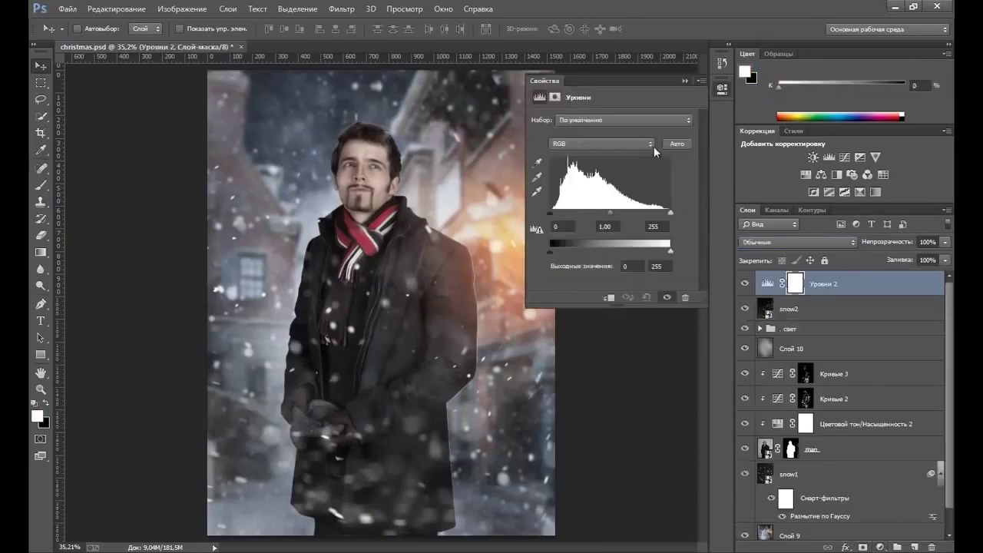
click(650, 145)
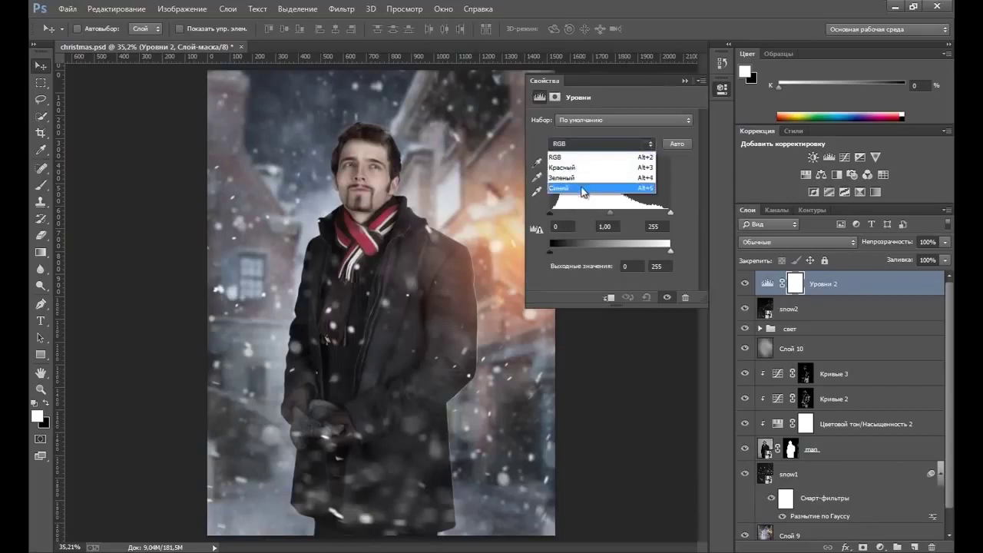
click(583, 188)
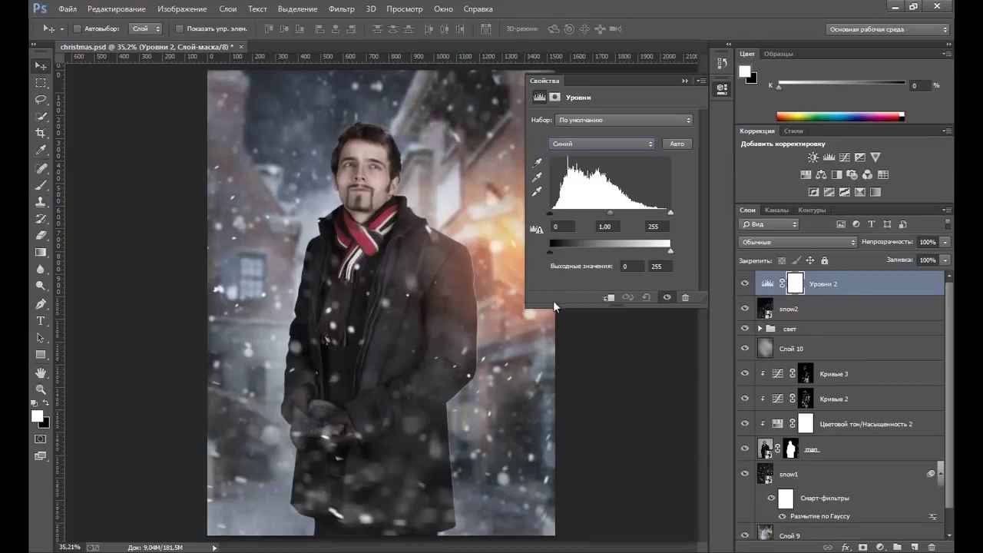
drag(550, 250, 553, 249)
drag(665, 249, 661, 251)
drag(665, 251, 667, 251)
click(684, 81)
click(745, 285)
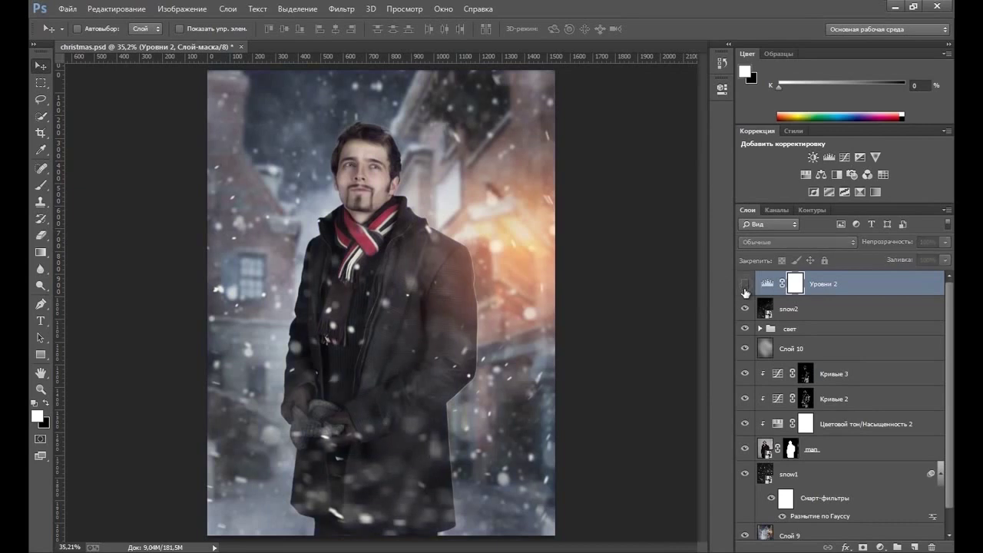
click(744, 285)
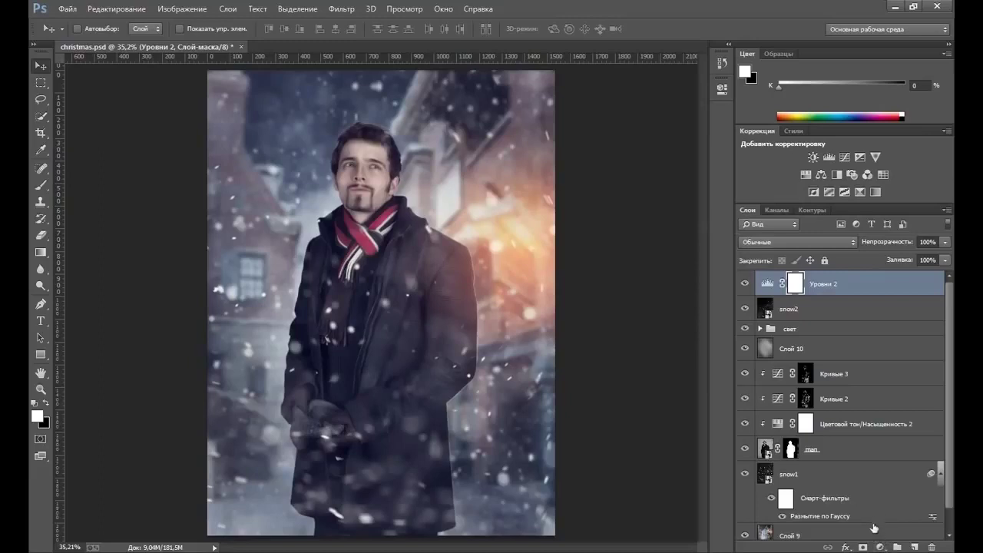
Add an Exposure 2 adjustment layer with the Offset raised slightly
click(881, 548)
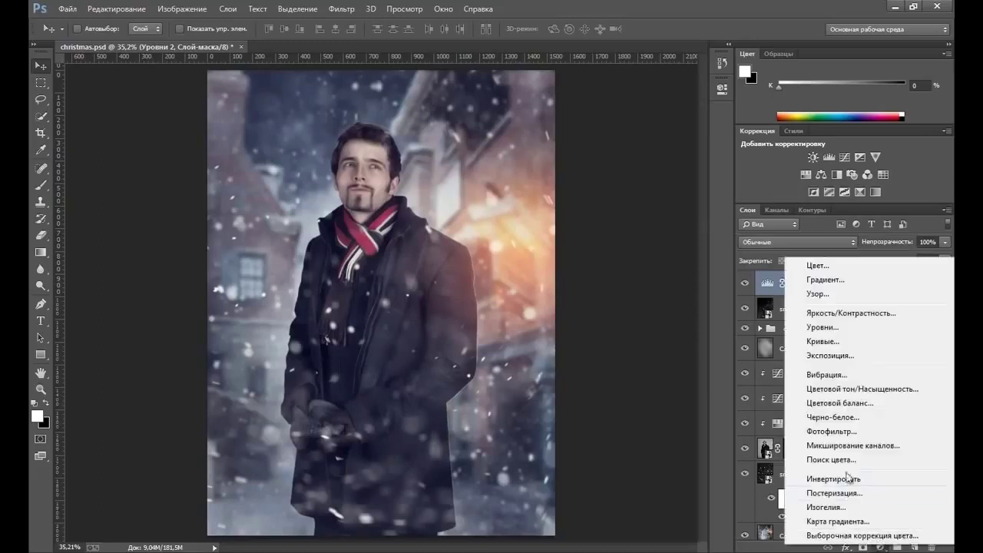
click(849, 357)
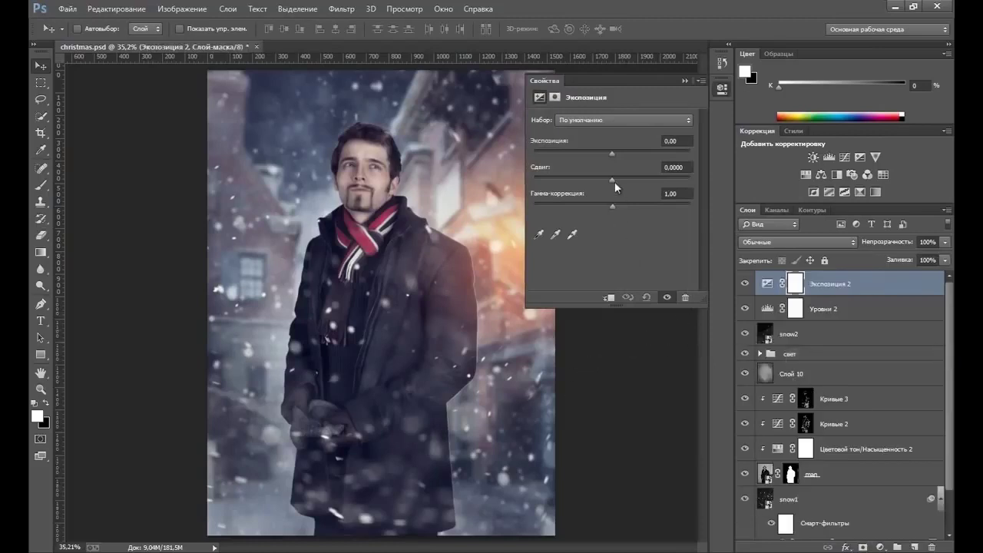
drag(612, 178, 613, 179)
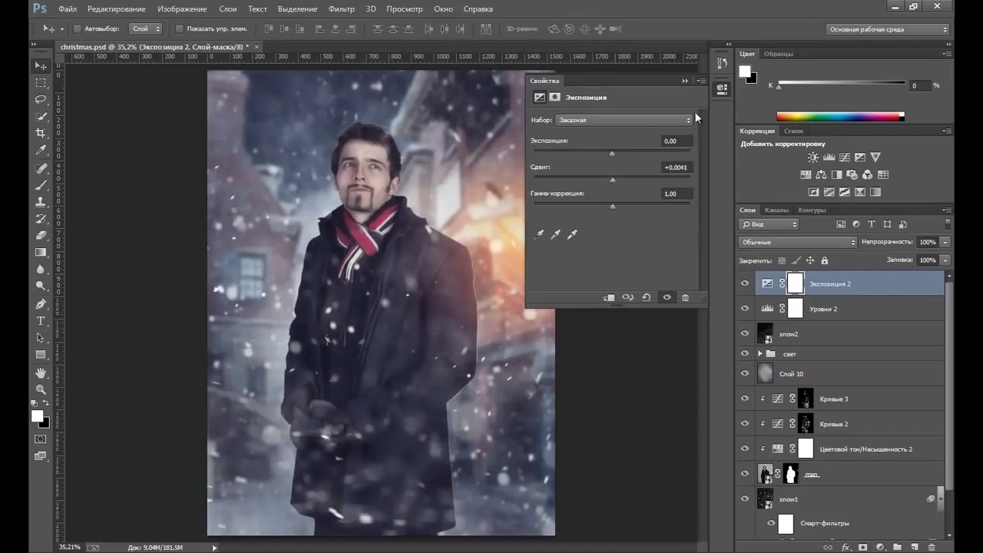
click(686, 80)
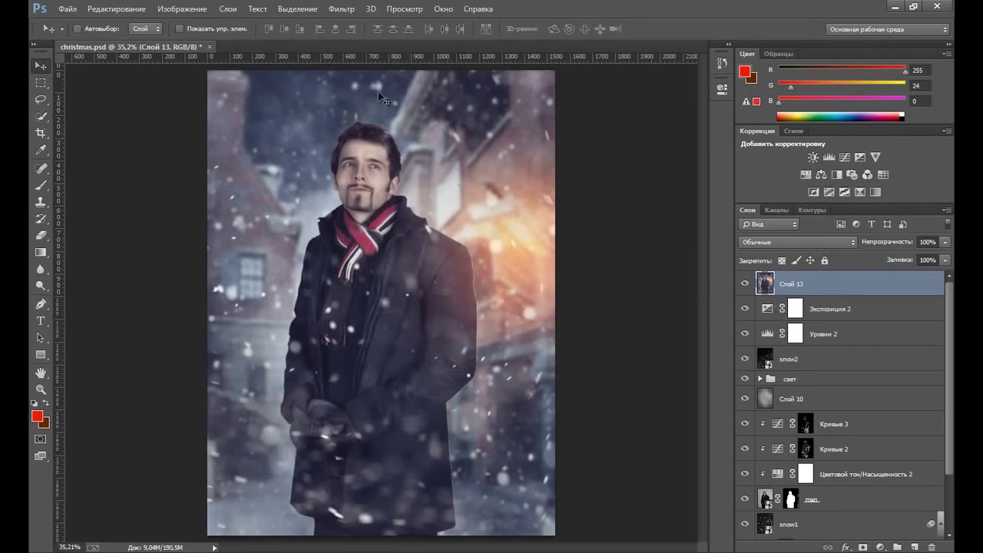
Apply Oil Paint to Слой 13 with Shine 0, Cleanliness 4 and Stylization about 2.03
click(345, 10)
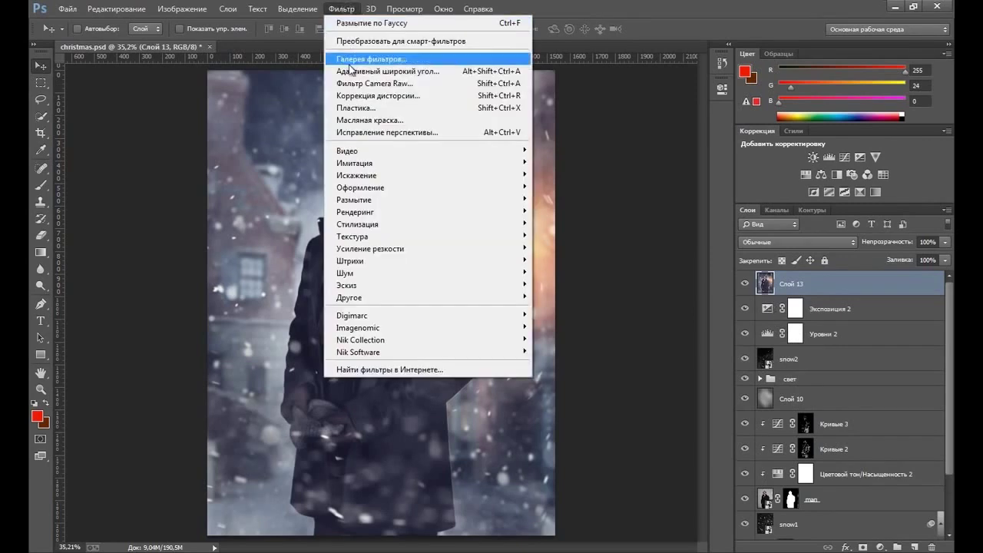
click(370, 120)
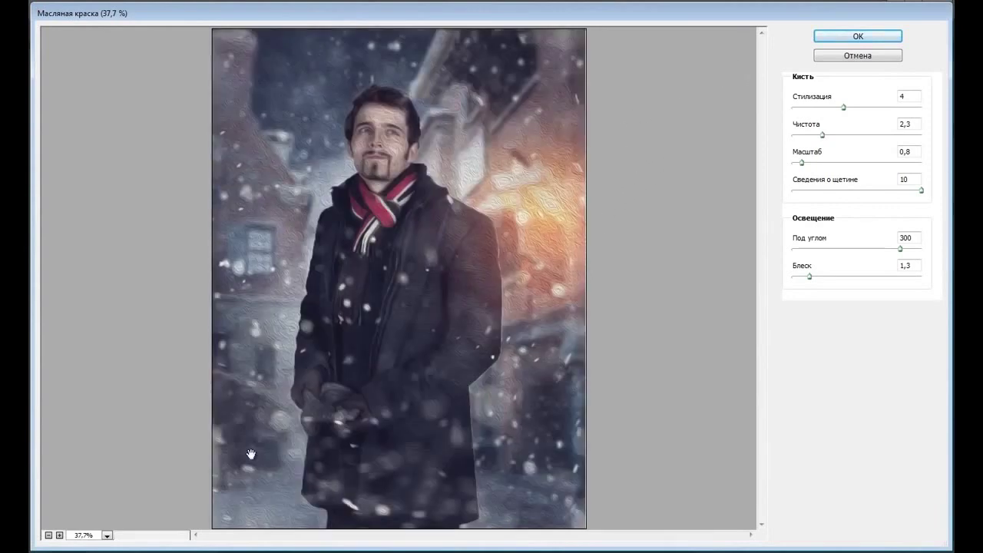
click(59, 534)
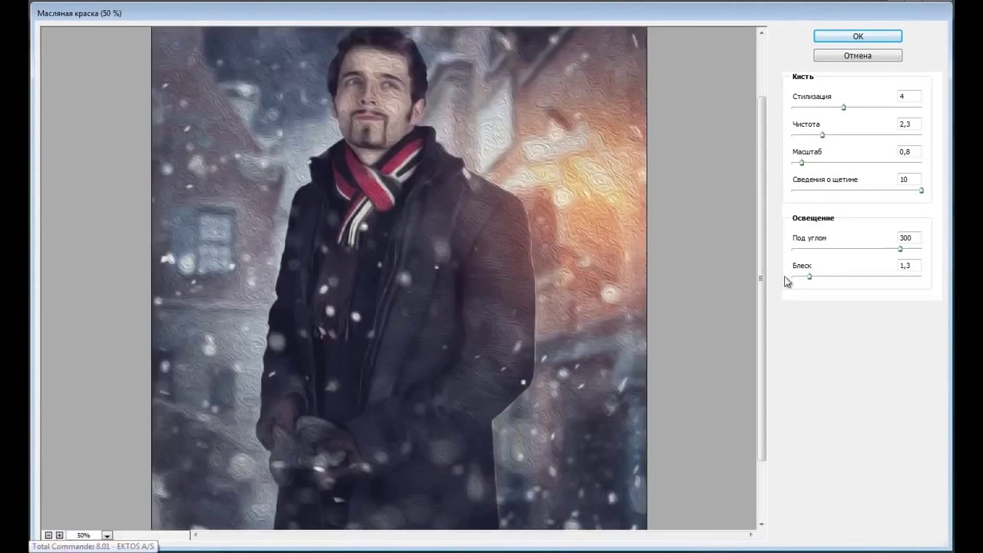
drag(811, 277, 794, 278)
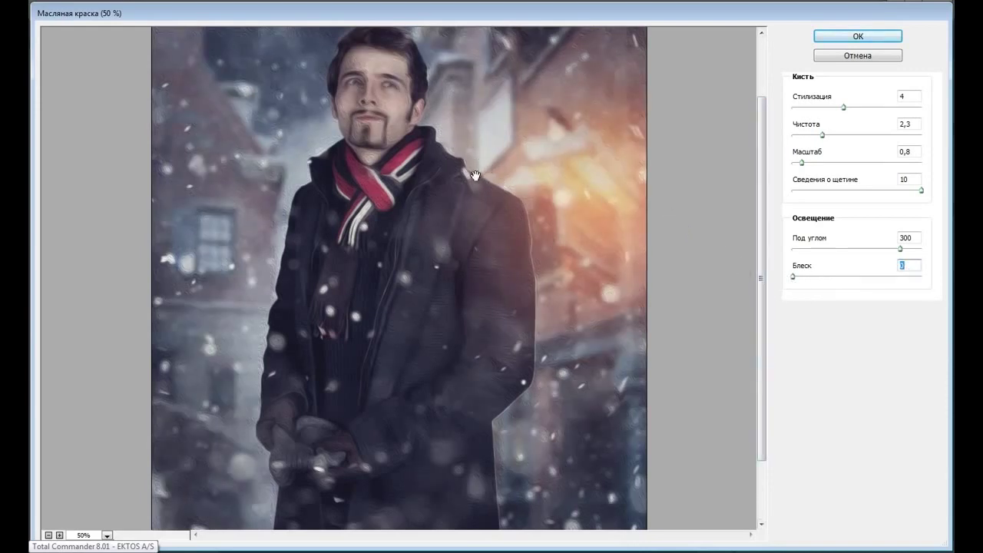
drag(471, 141, 465, 216)
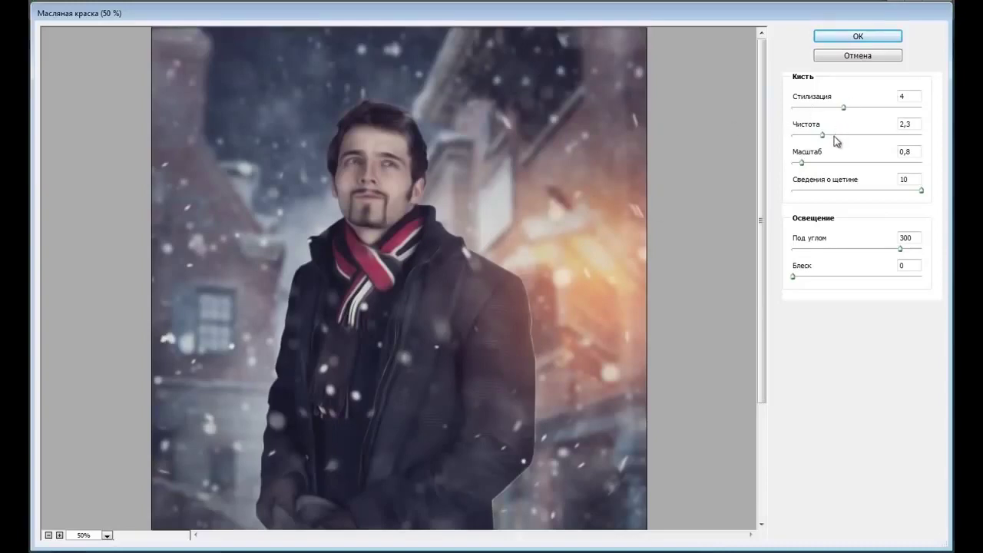
drag(822, 136, 847, 145)
drag(844, 106, 827, 106)
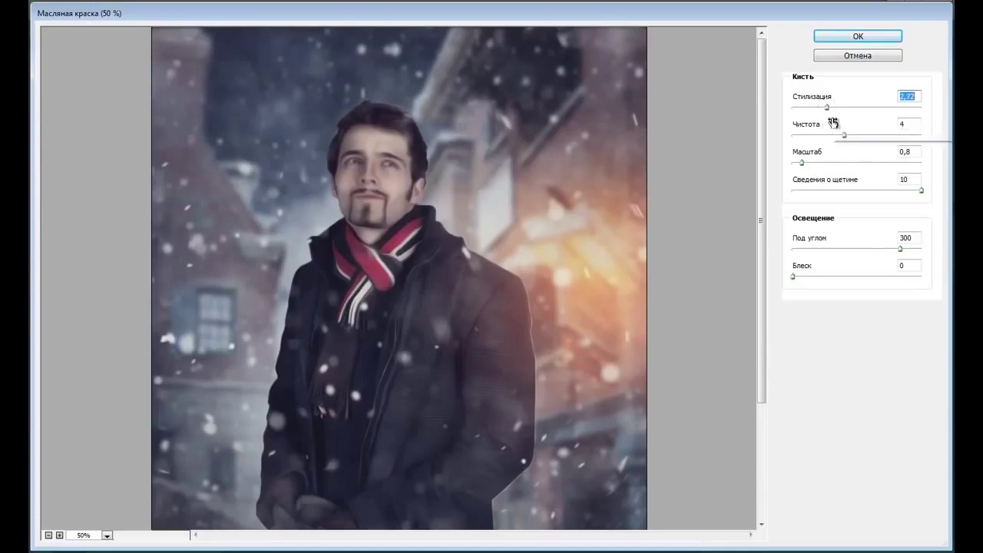
drag(828, 108, 823, 107)
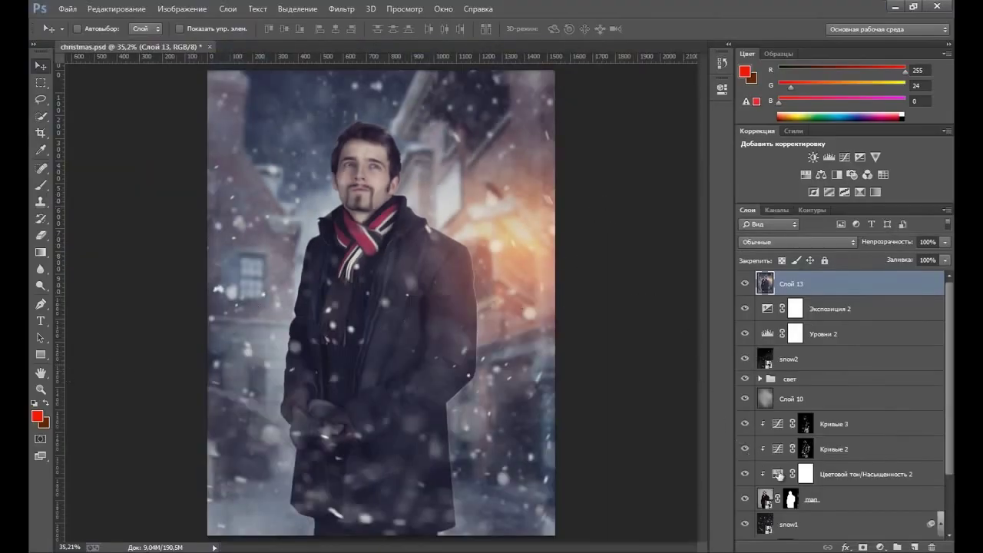
Add a layer mask to Слой 13 and zoom in on the man's eyes
click(863, 548)
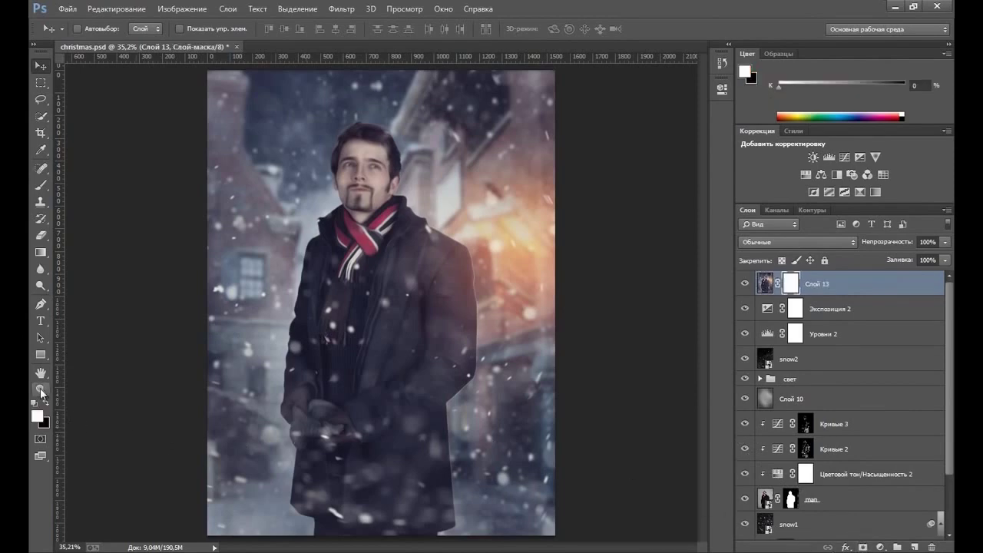
click(41, 389)
click(359, 164)
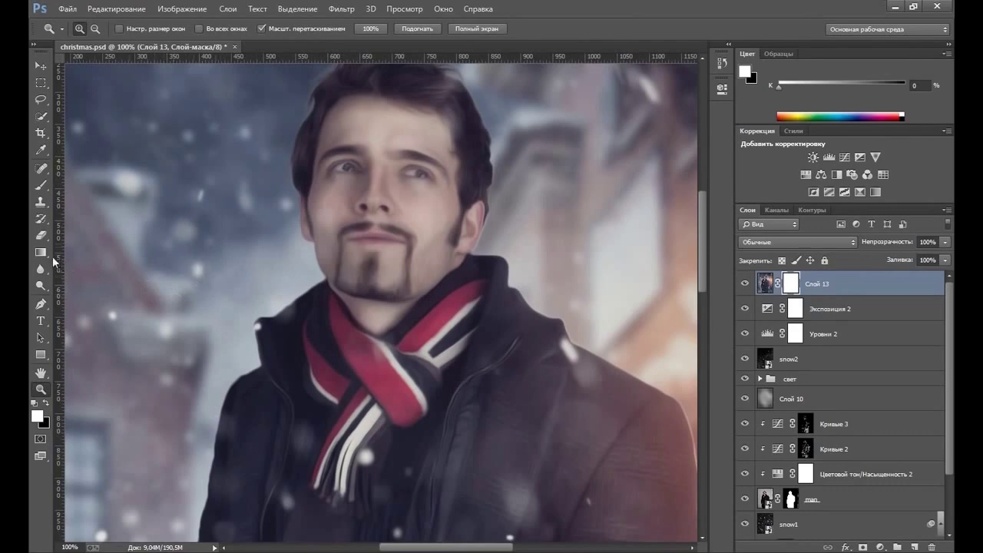
click(353, 159)
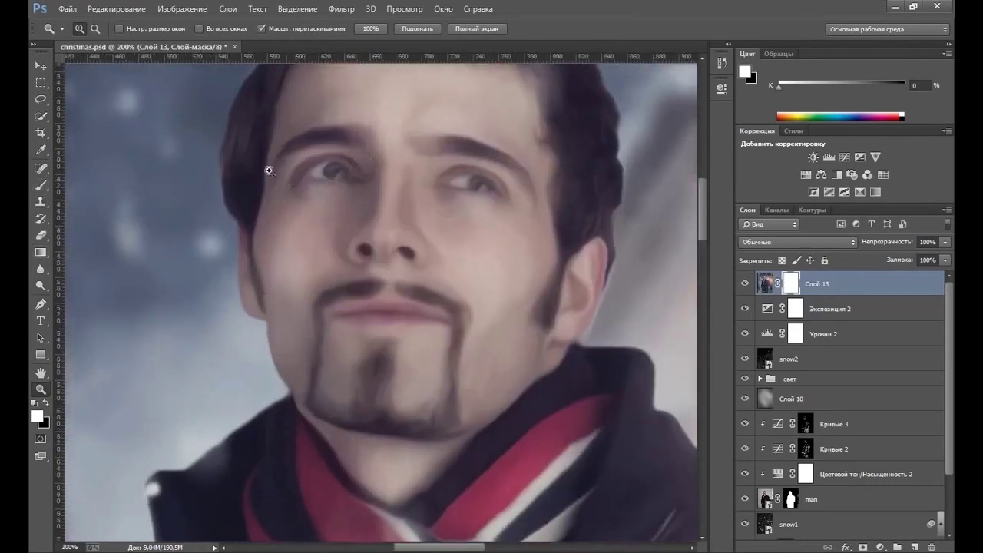
Mask out both eye whites with a small 10 px soft black brush
click(41, 187)
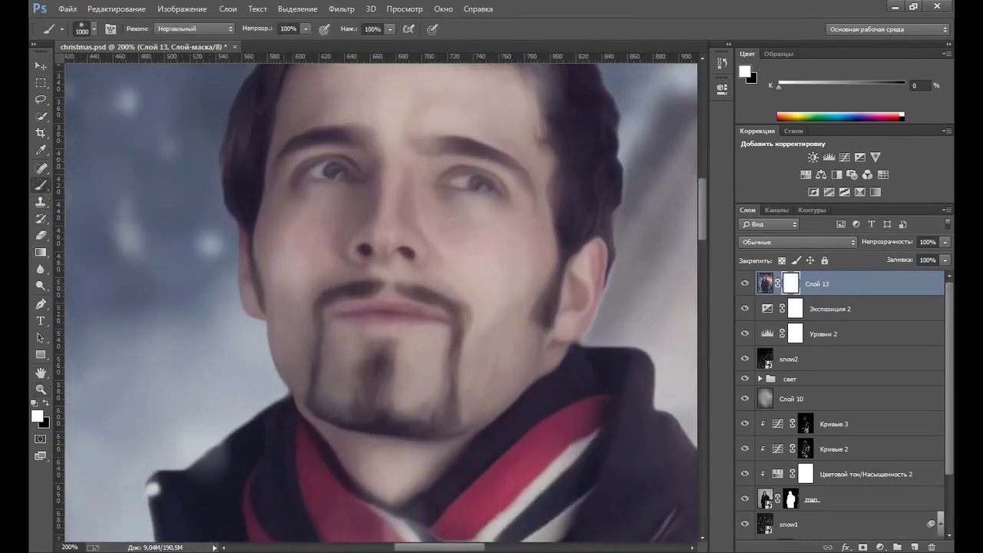
right_click(287, 180)
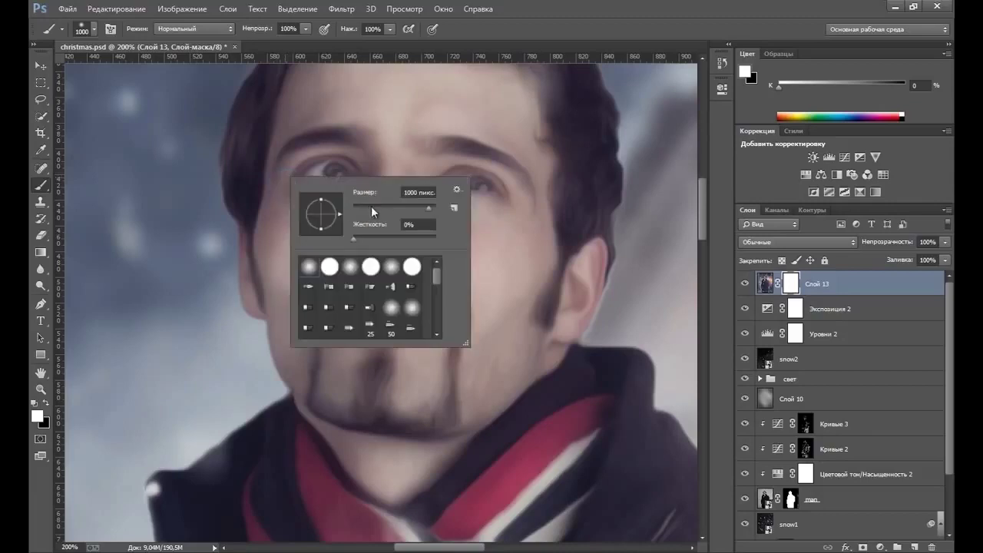
drag(371, 206, 360, 208)
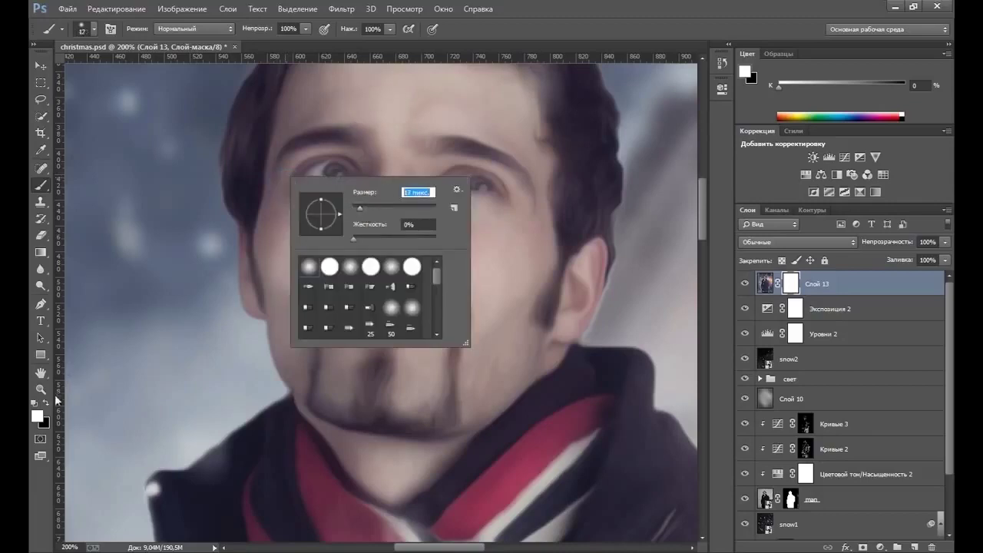
drag(358, 212, 355, 213)
click(43, 407)
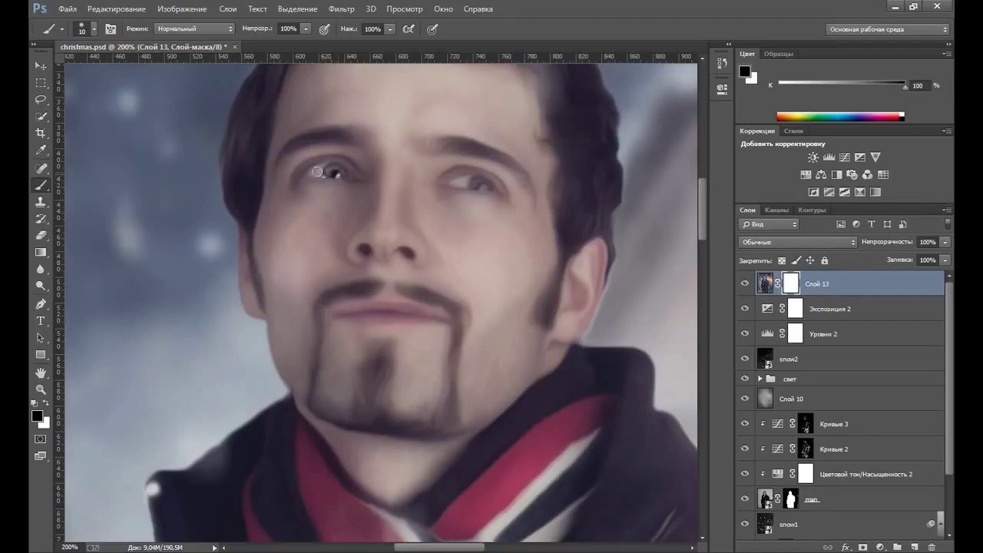
drag(317, 172, 332, 169)
drag(471, 184, 480, 186)
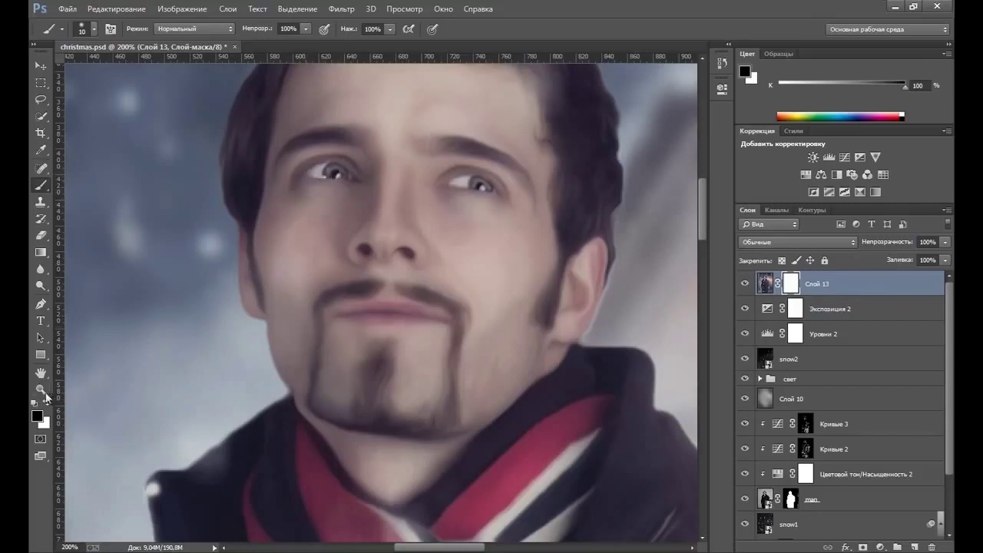
Zoom back out so the whole portrait fits in the window
click(43, 390)
right_click(374, 299)
click(430, 307)
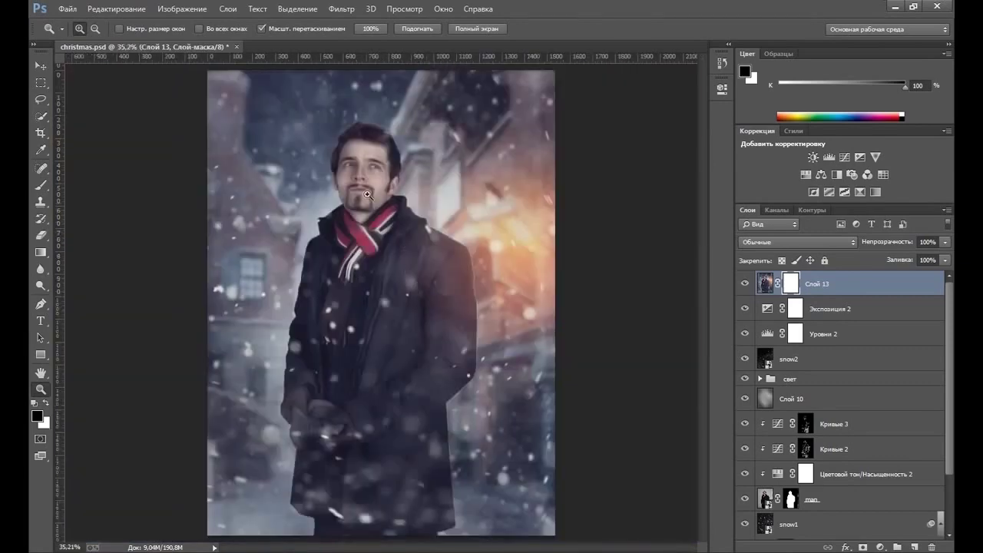
click(368, 195)
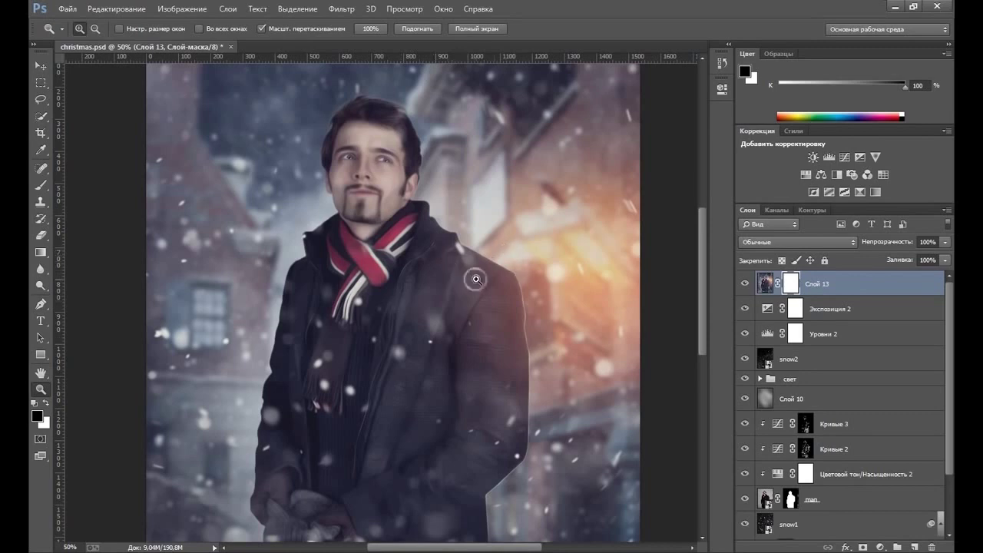
right_click(464, 269)
click(510, 296)
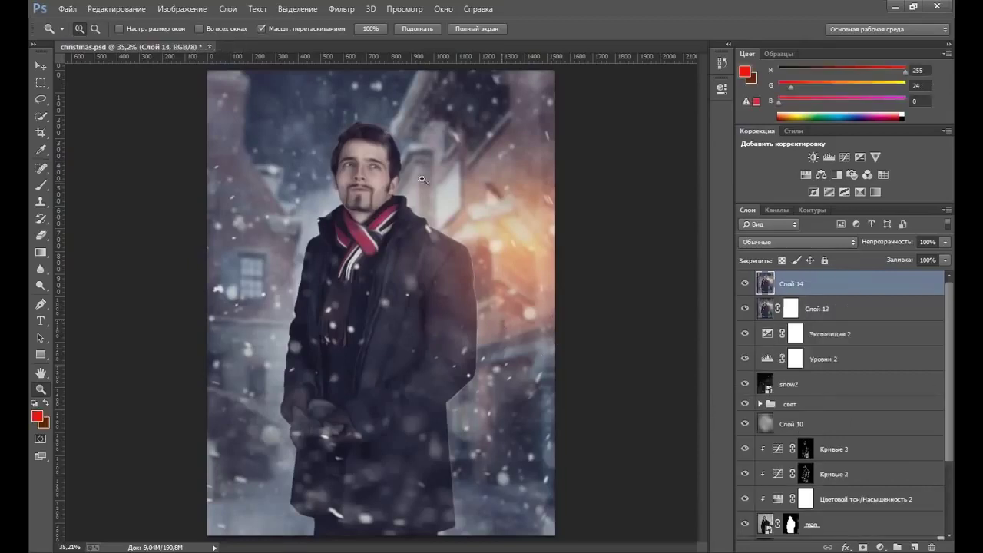
Start Lighting Effects and widen the spotlight into a large circle around the man
click(341, 8)
mouse_move(355, 212)
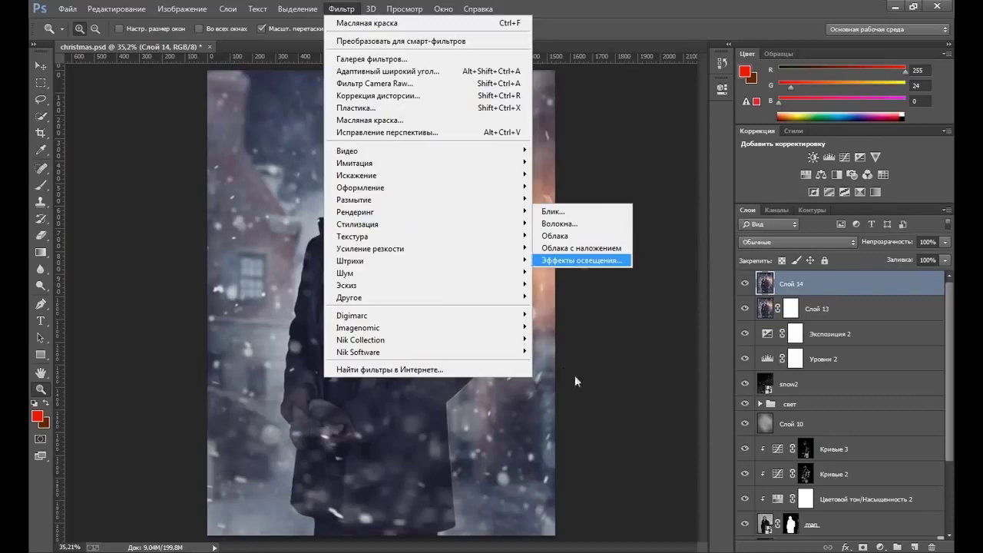
click(571, 264)
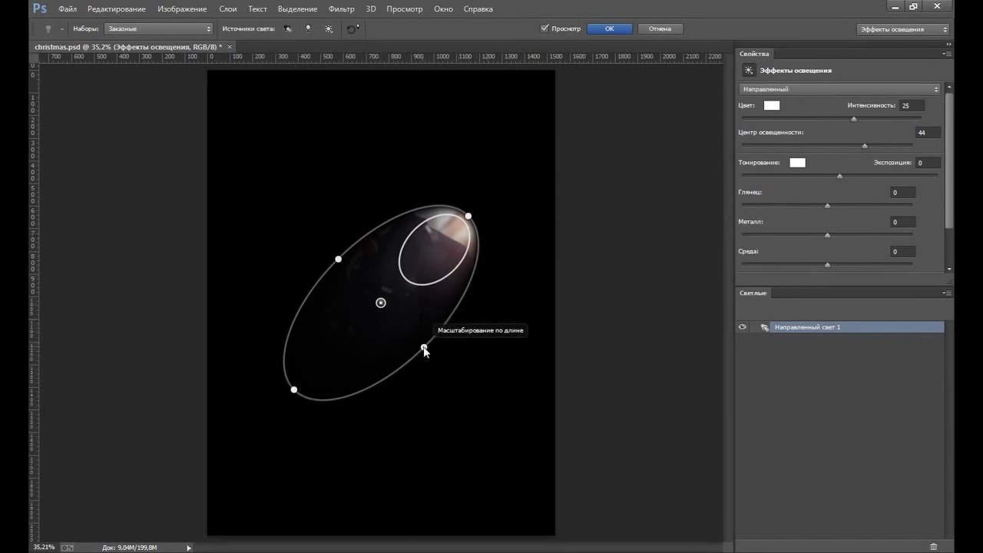
drag(438, 399, 456, 536)
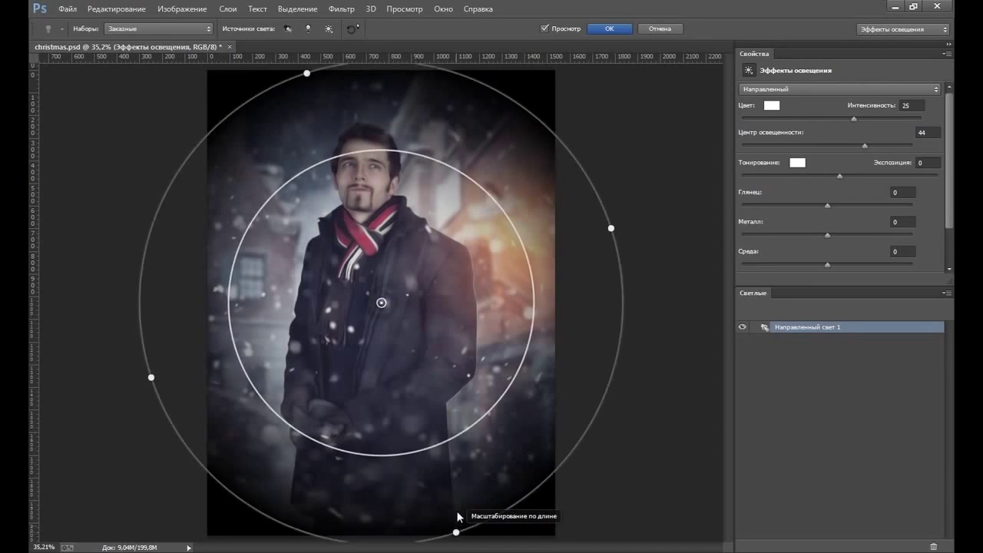
scroll(458, 517, down, 2)
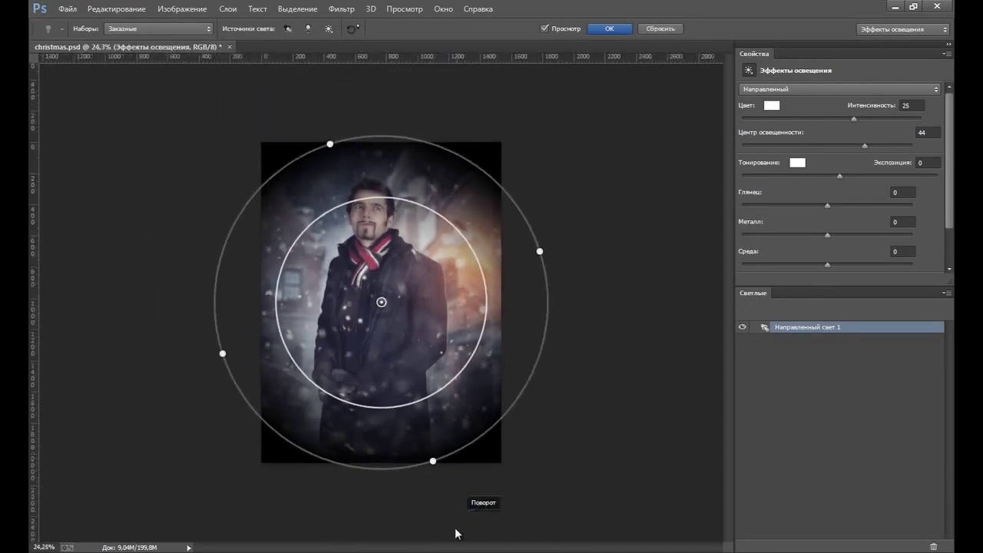
scroll(456, 533, down, 1)
scroll(463, 438, down, 2)
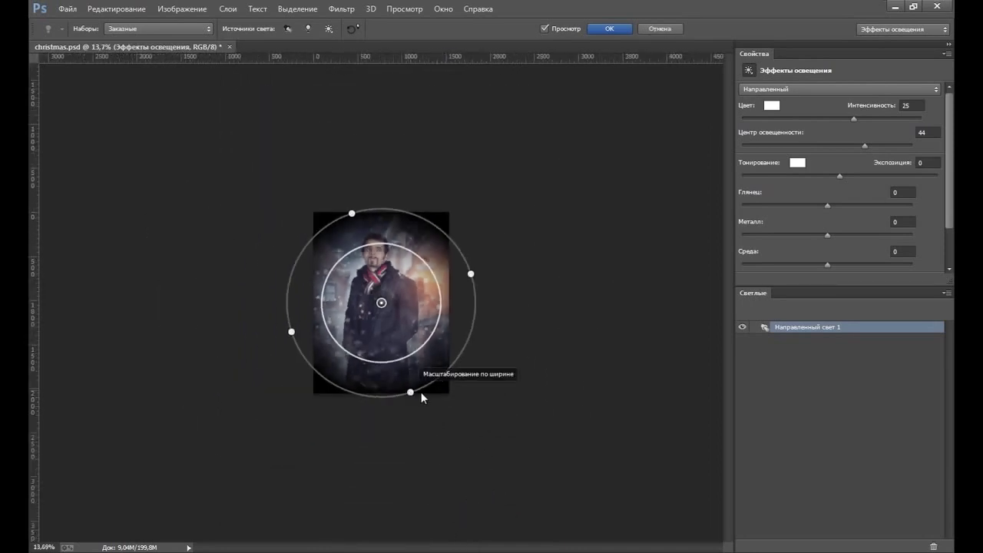
Stretch and tilt the spotlight into a wide oval over the man, intensity 26
drag(421, 392, 284, 404)
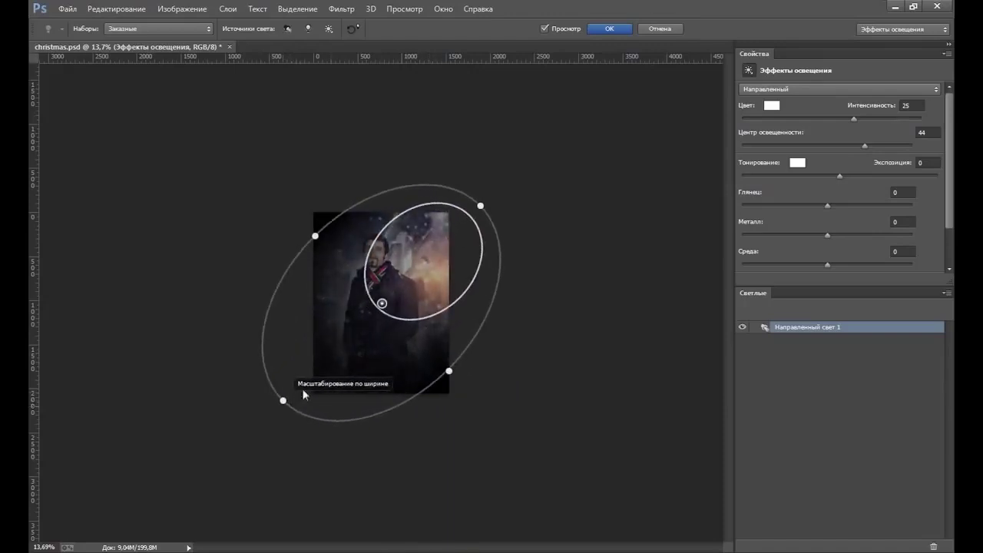
drag(374, 315, 366, 332)
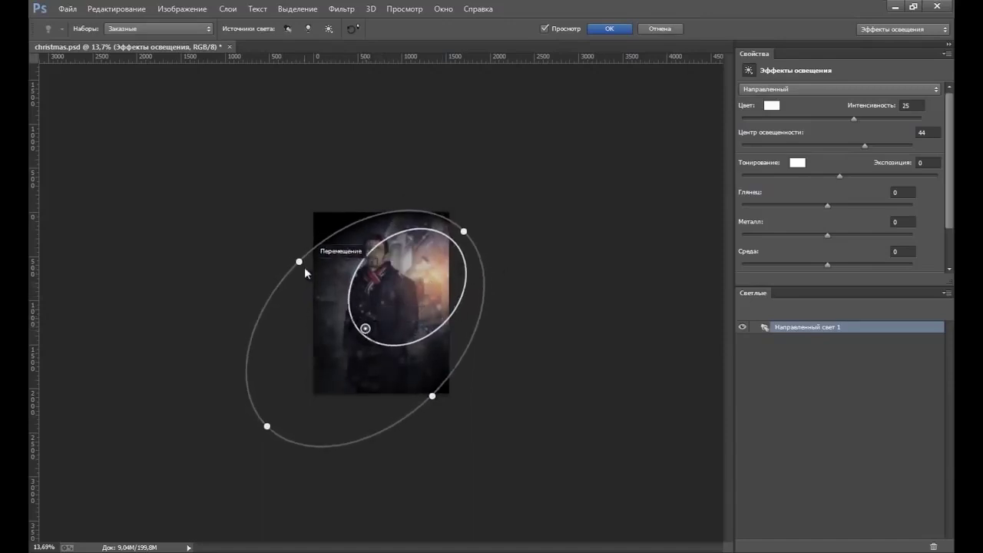
drag(300, 263, 289, 240)
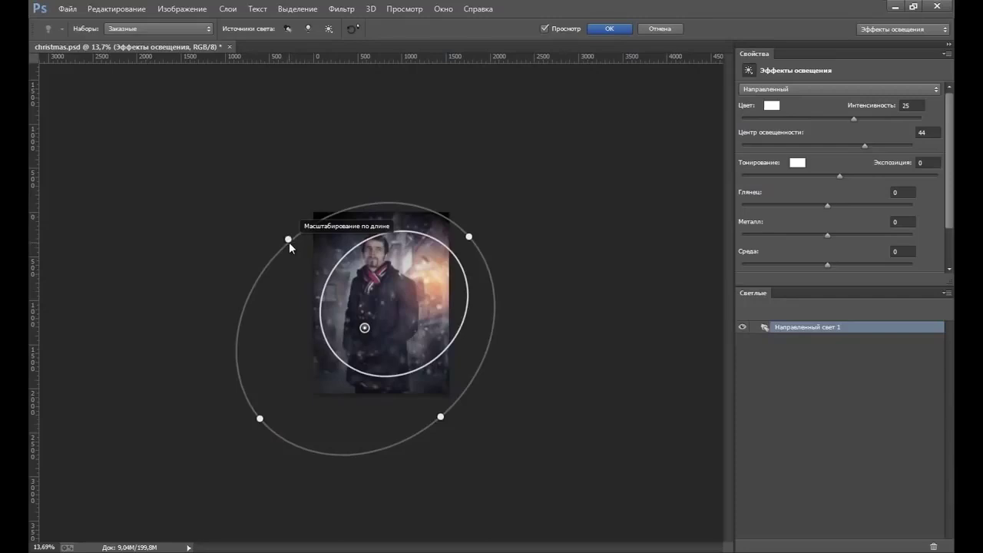
drag(365, 328, 375, 314)
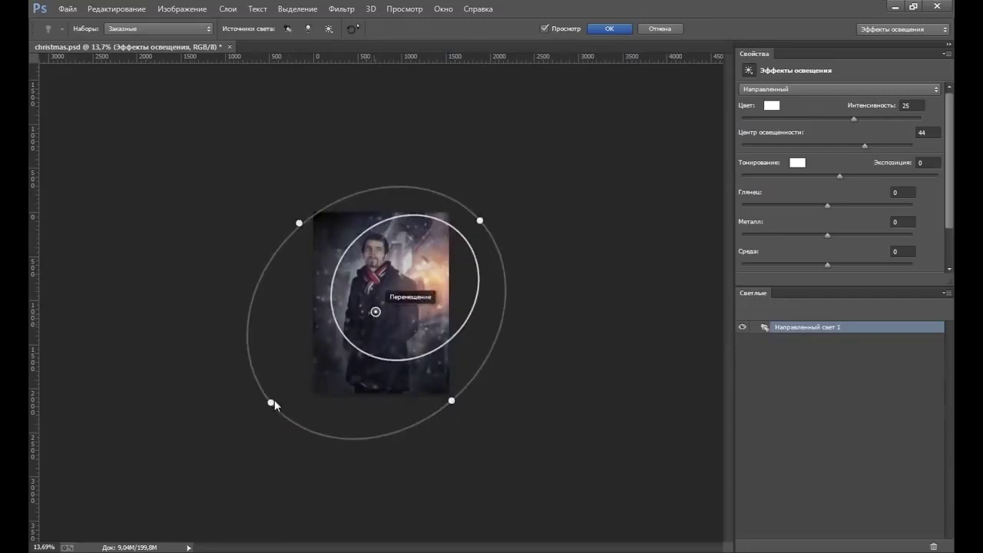
drag(269, 404, 248, 416)
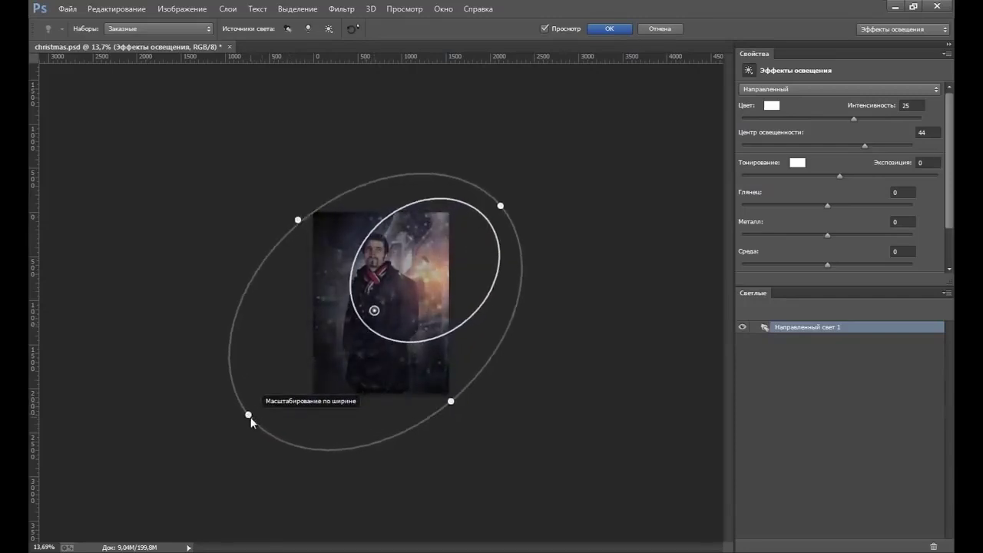
drag(298, 220, 287, 197)
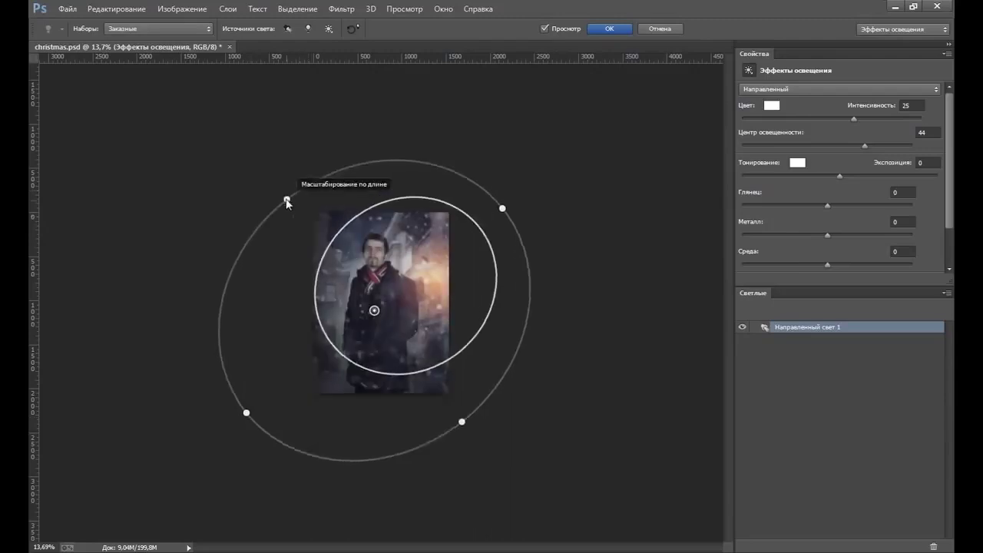
drag(228, 423, 219, 431)
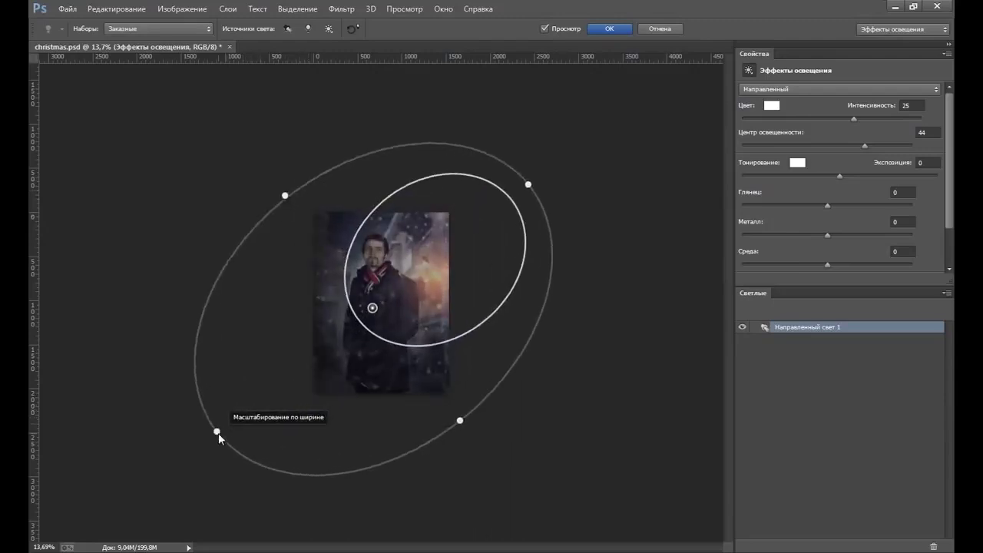
drag(373, 308, 354, 315)
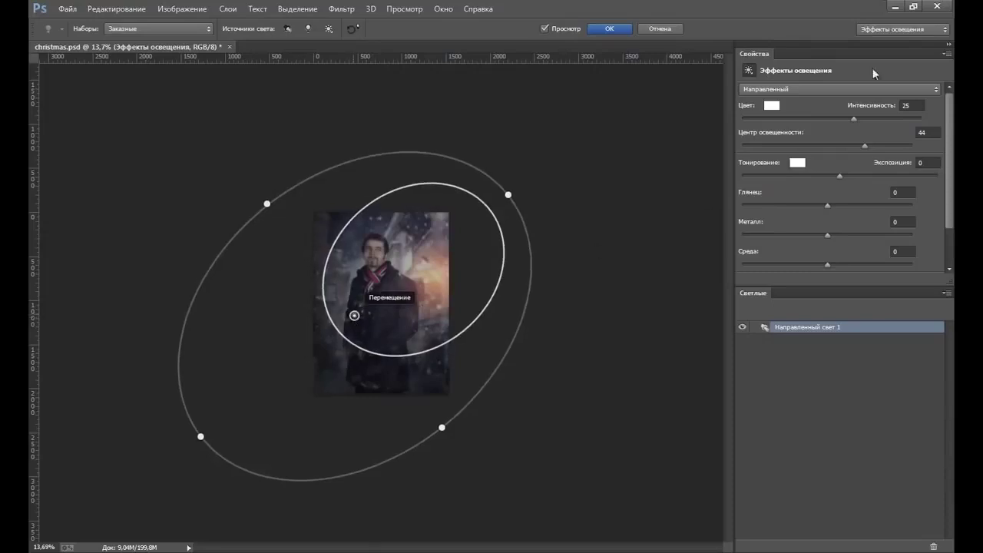
drag(854, 119, 855, 118)
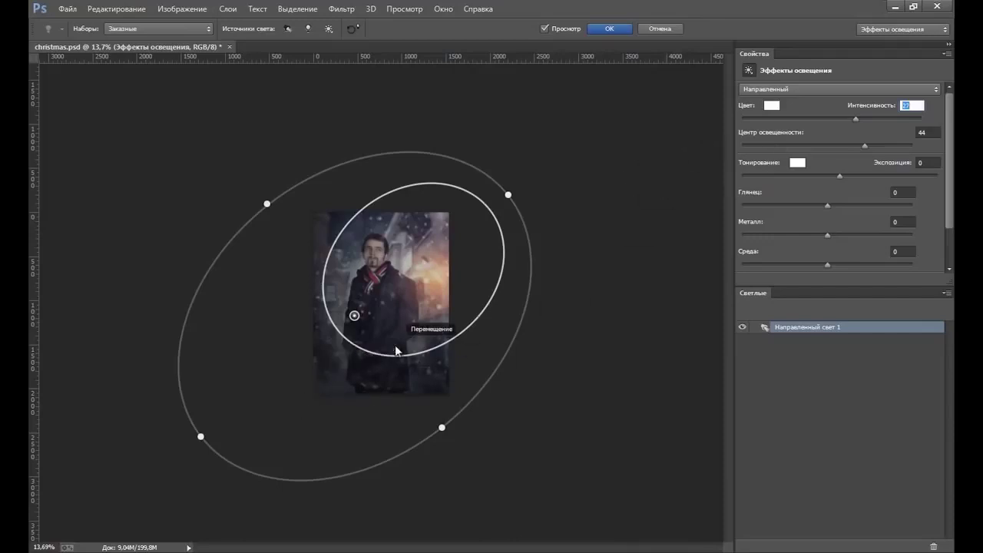
Nudge the spotlight intensity up one step, then down two steps
key(Up)
key(Up)
key(Up)
key(Up)
key(Up)
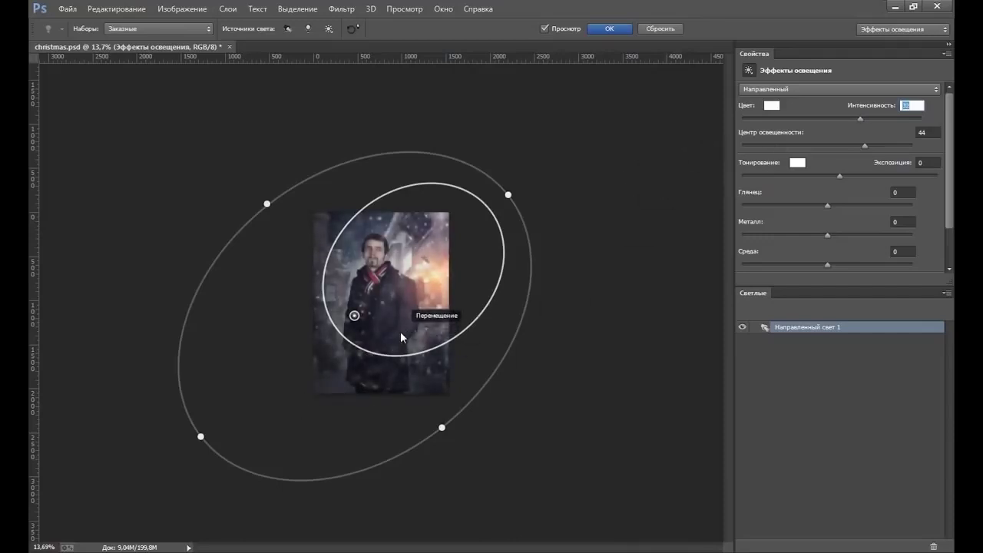
key(Down)
key(Down)
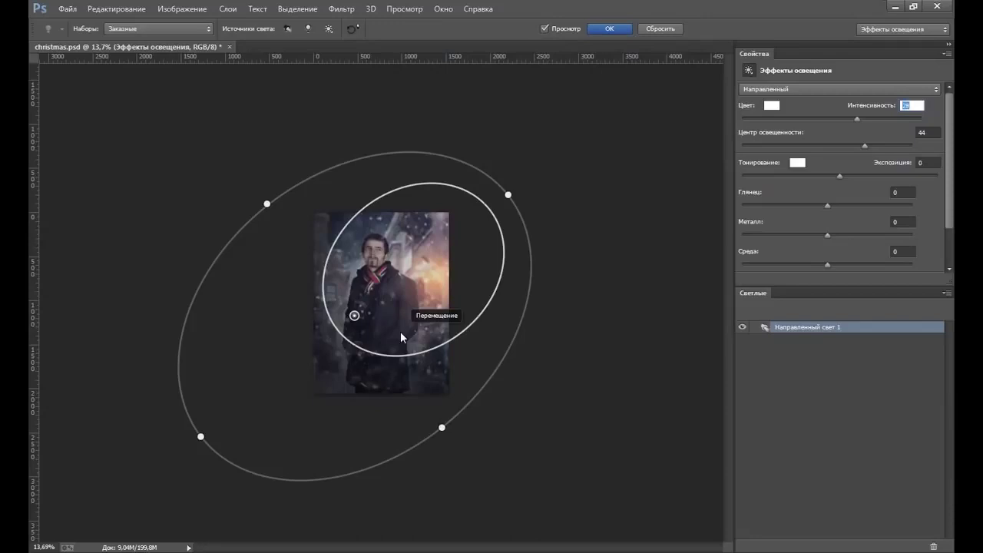
key(Down)
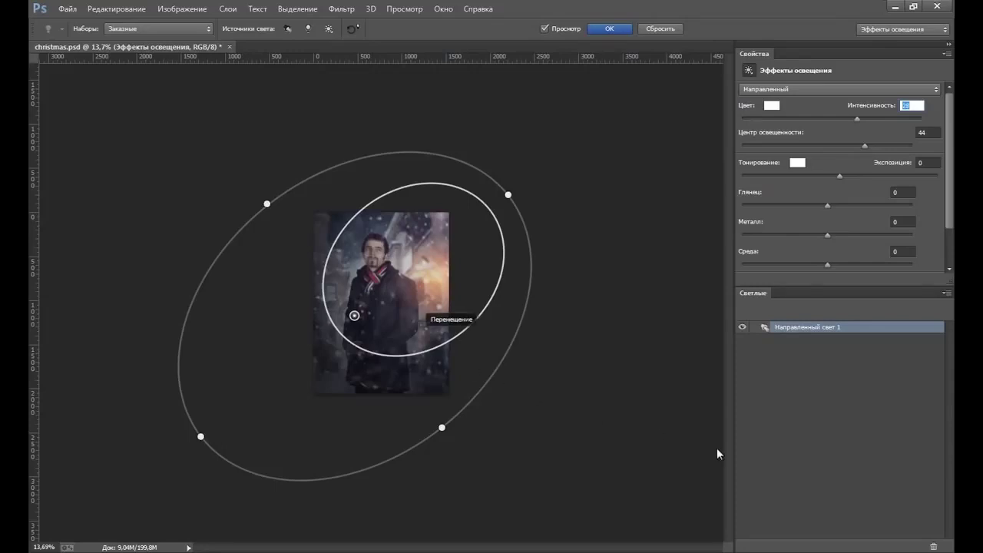
Apply Lighting Effects to Слой 14, zoom to 33.33%, and toggle the layer to compare
click(609, 28)
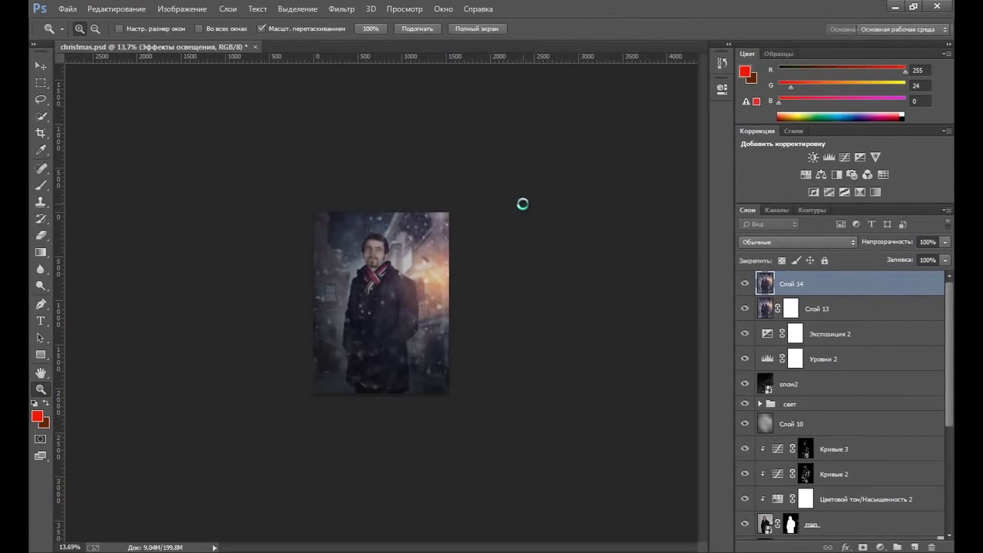
click(370, 283)
click(370, 283)
click(376, 273)
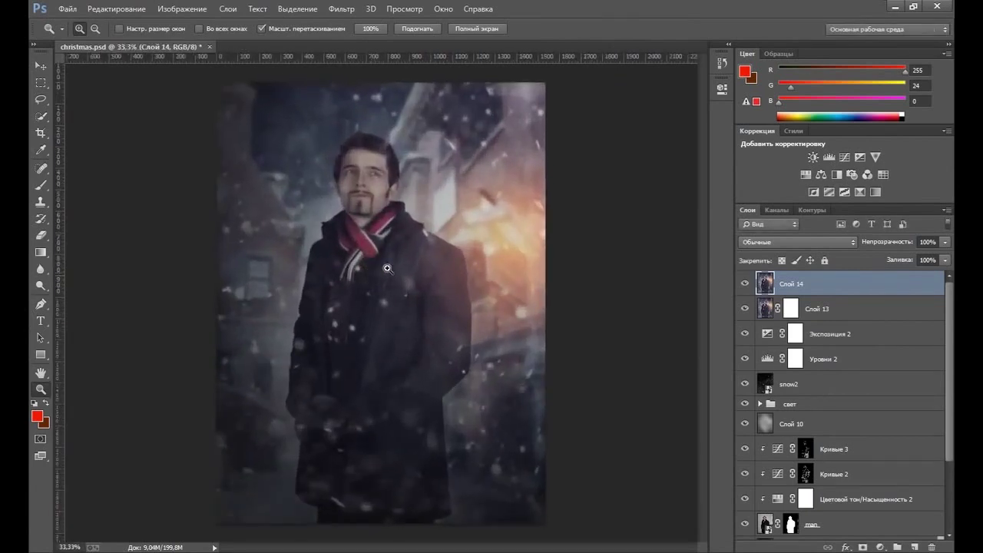
click(744, 284)
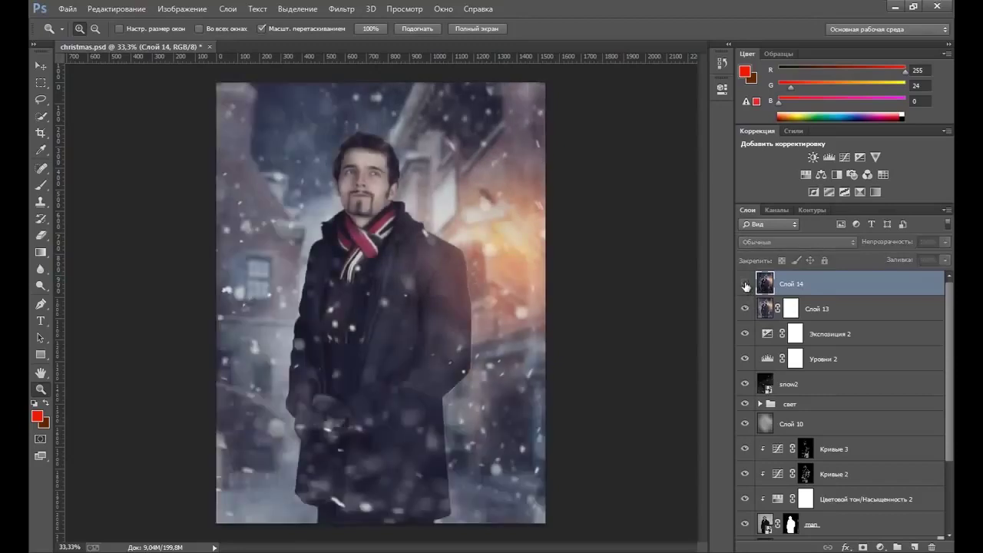
click(744, 284)
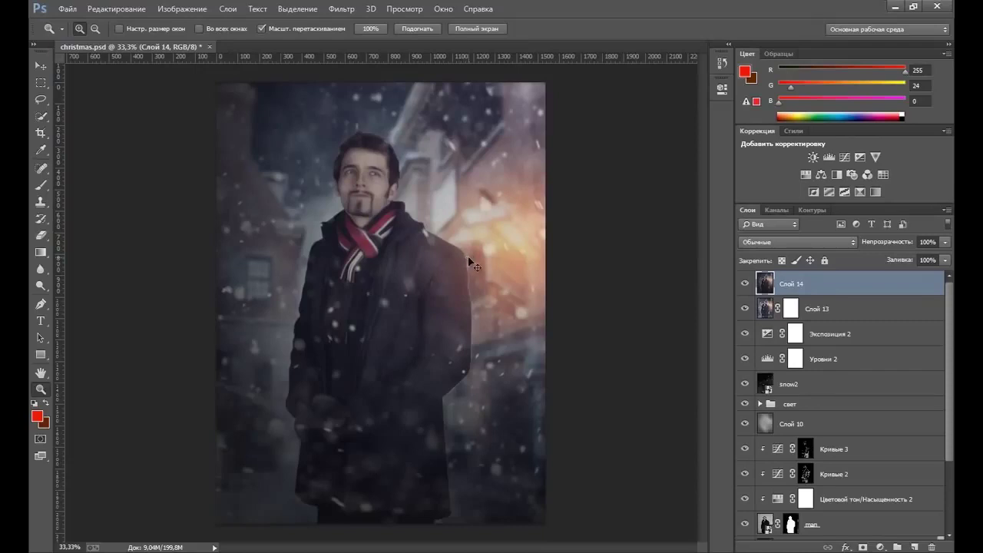
Create Слой 14 копия and apply Unsharp Mask at 100% amount, 2-pixel radius
key(ctrl+j)
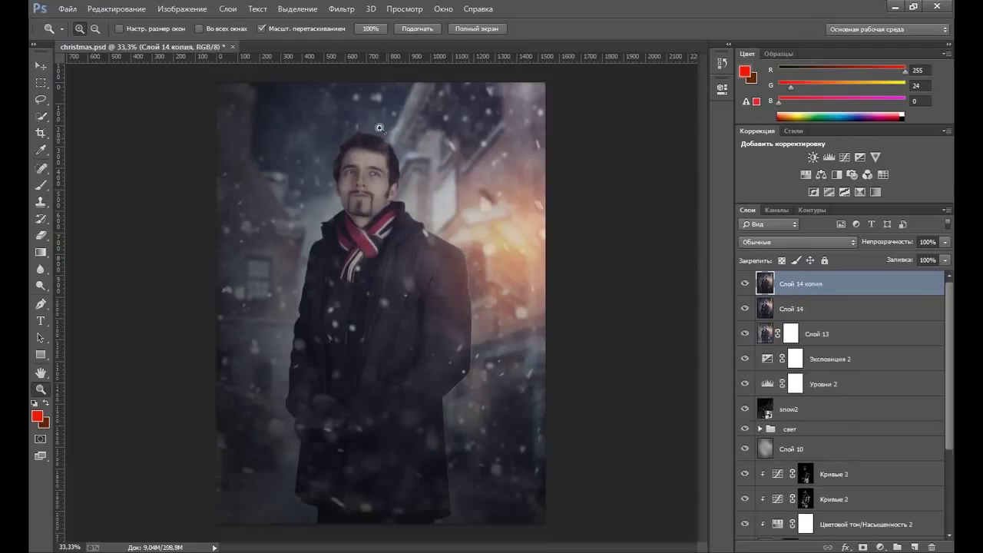
click(342, 9)
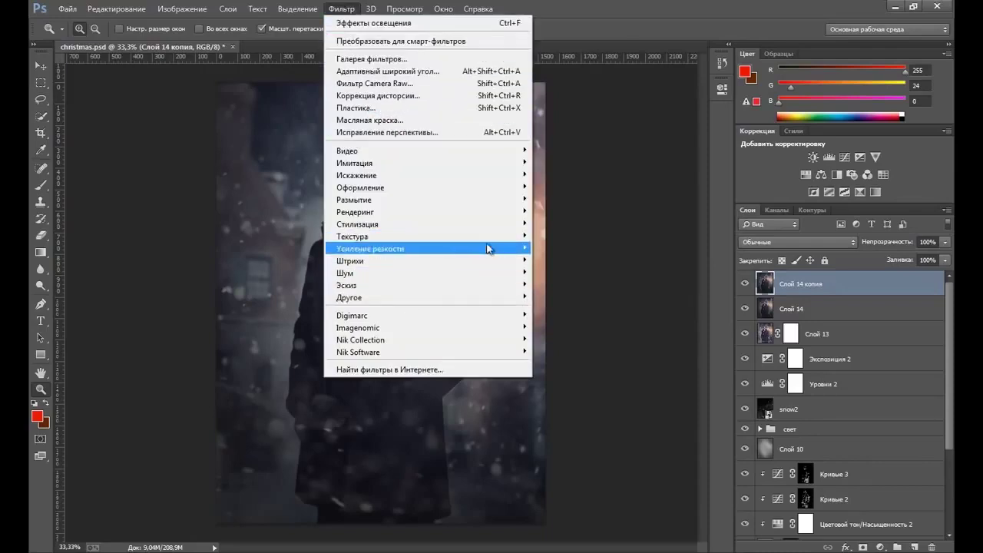
mouse_move(370, 248)
click(573, 260)
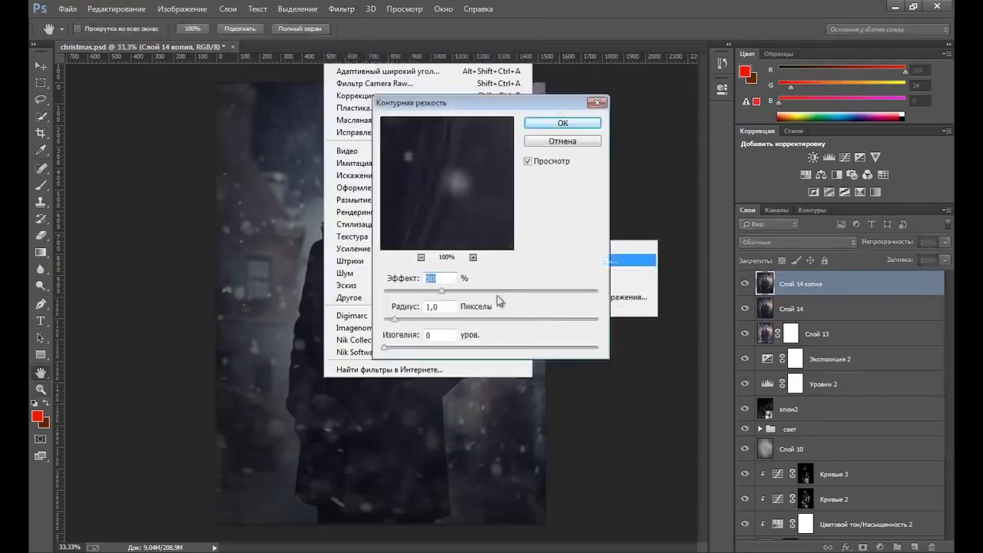
drag(486, 102, 609, 114)
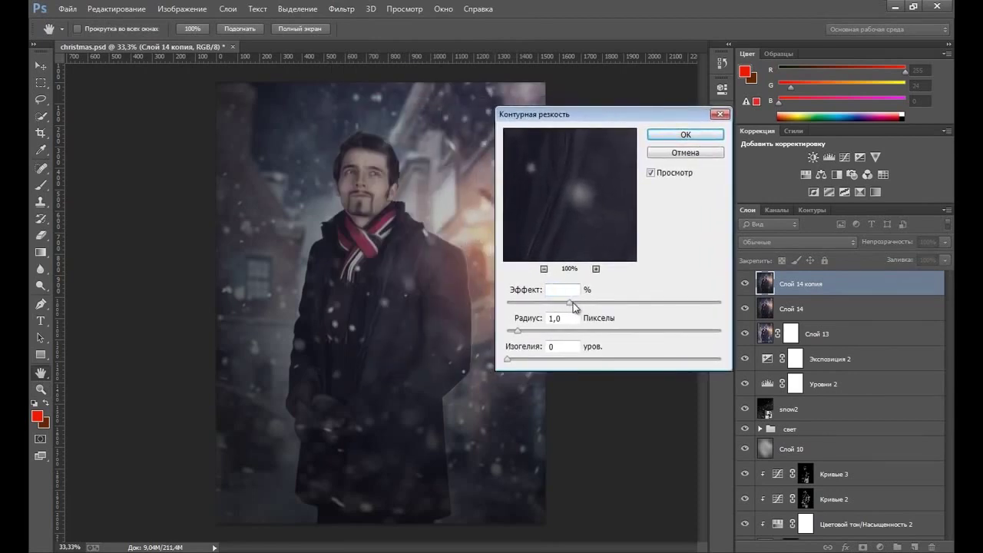
drag(573, 303, 615, 301)
drag(621, 305, 624, 303)
double_click(568, 319)
text(2)
click(686, 135)
key(z)
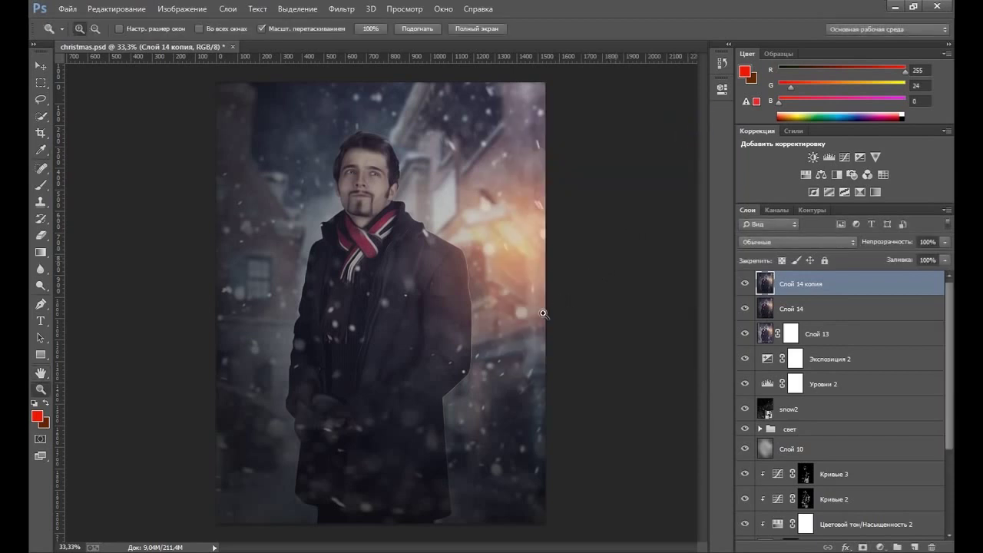
Zoom in, toggle the sharpened copy to compare, then fit the portrait on screen
click(400, 206)
click(742, 284)
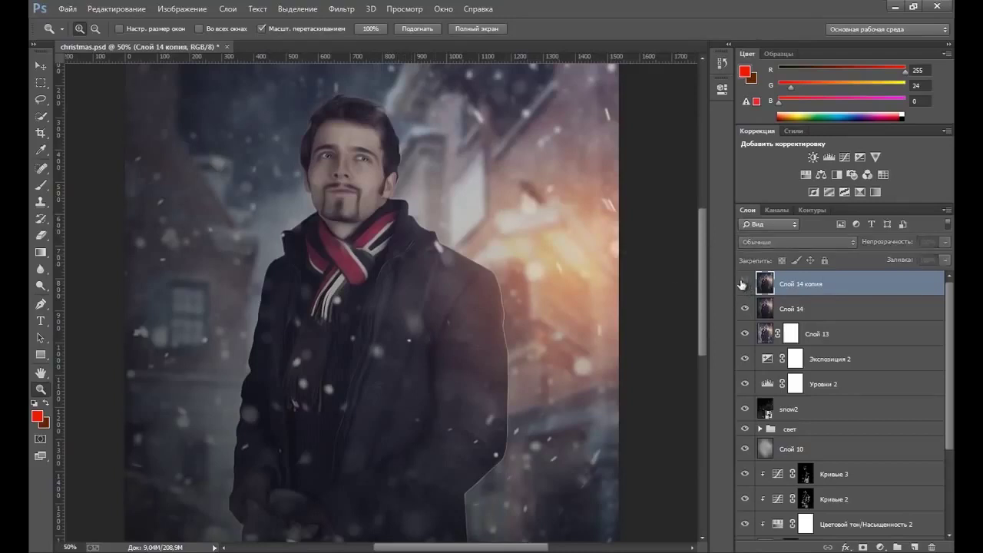
click(744, 286)
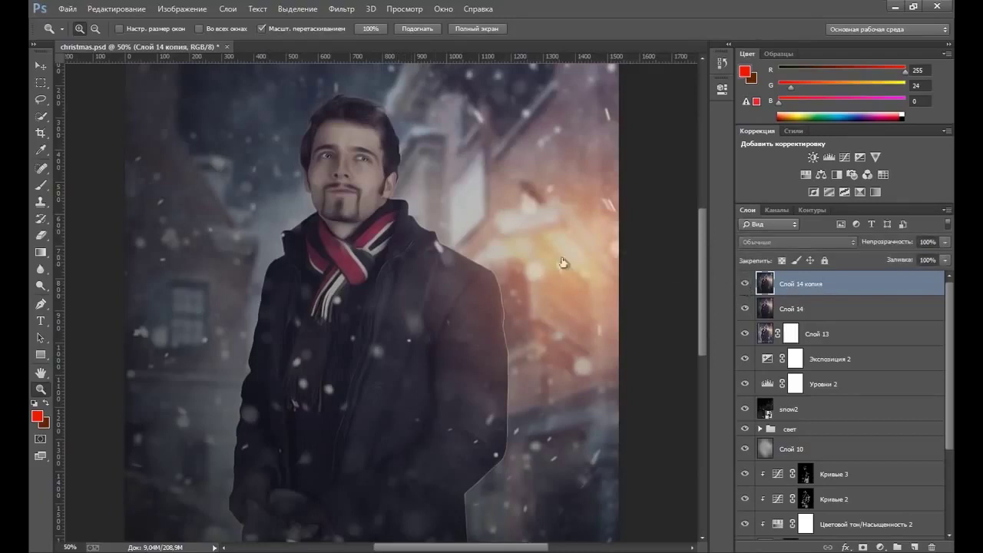
right_click(470, 266)
click(491, 274)
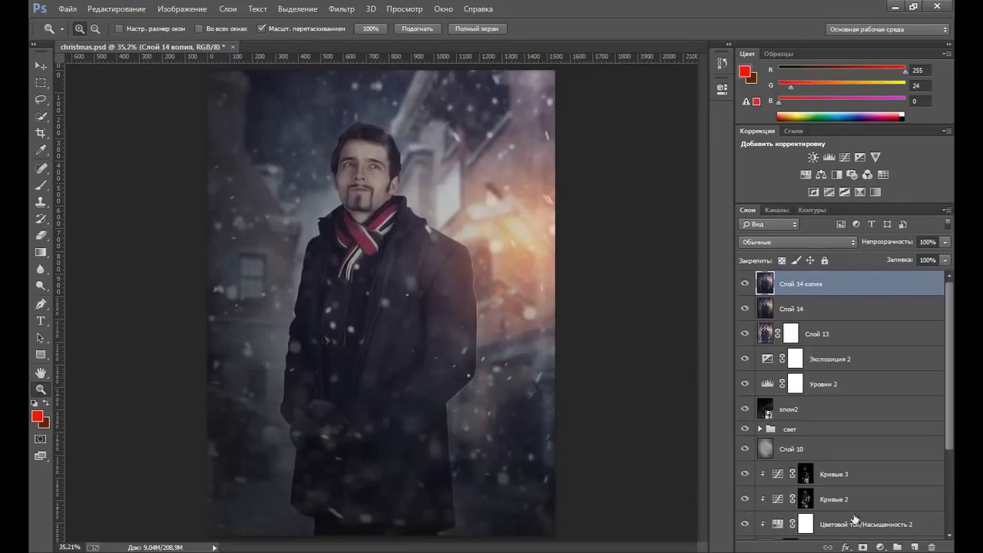
click(880, 547)
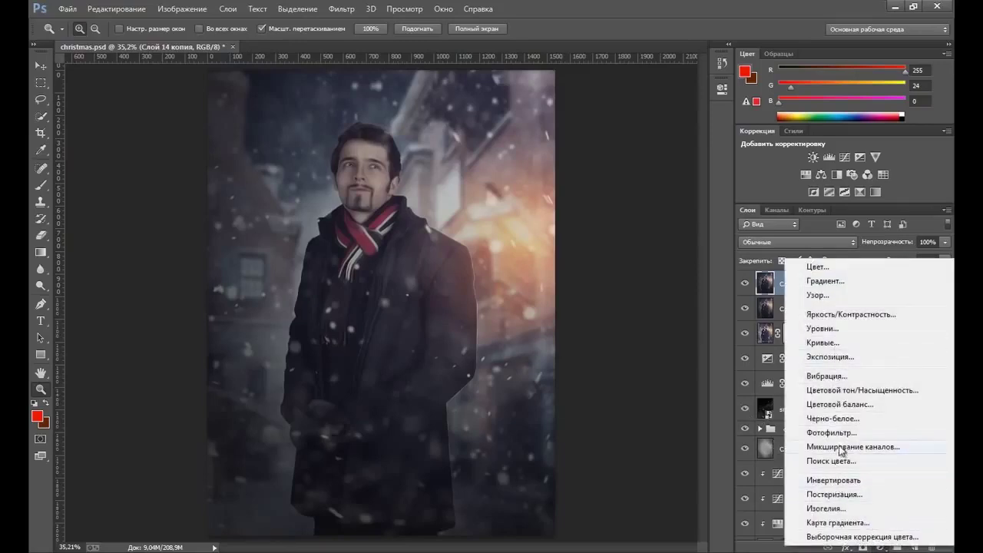
Add a Вибрация 1 layer with vibrance +11 and saturation +10, then zoom out slightly
click(834, 377)
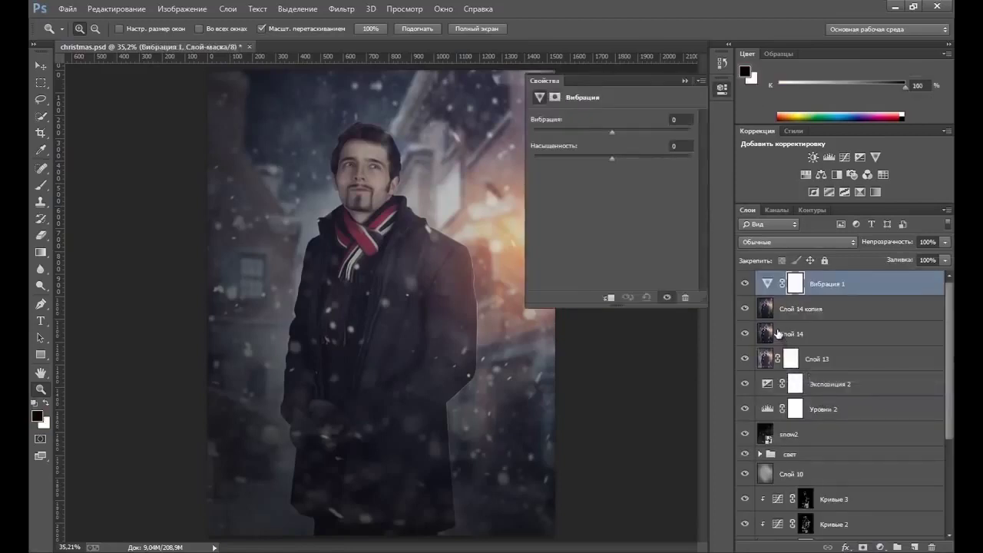
click(613, 131)
drag(616, 130, 620, 130)
drag(612, 159, 621, 158)
click(683, 81)
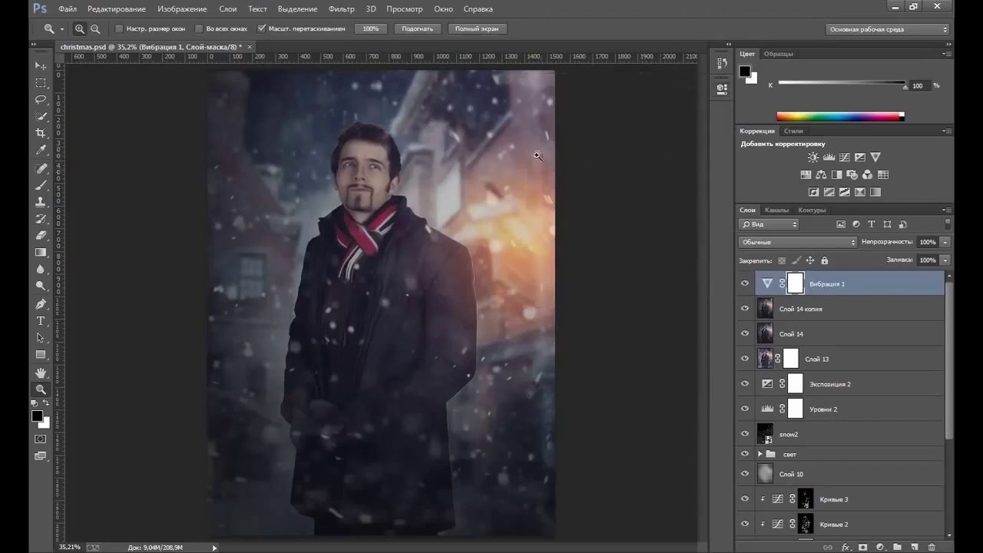
right_click(469, 208)
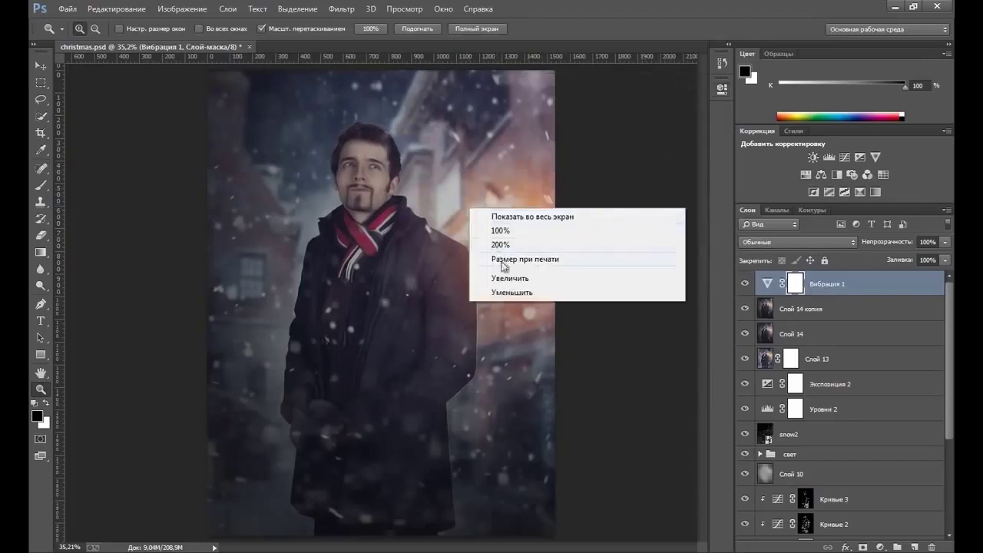
click(508, 295)
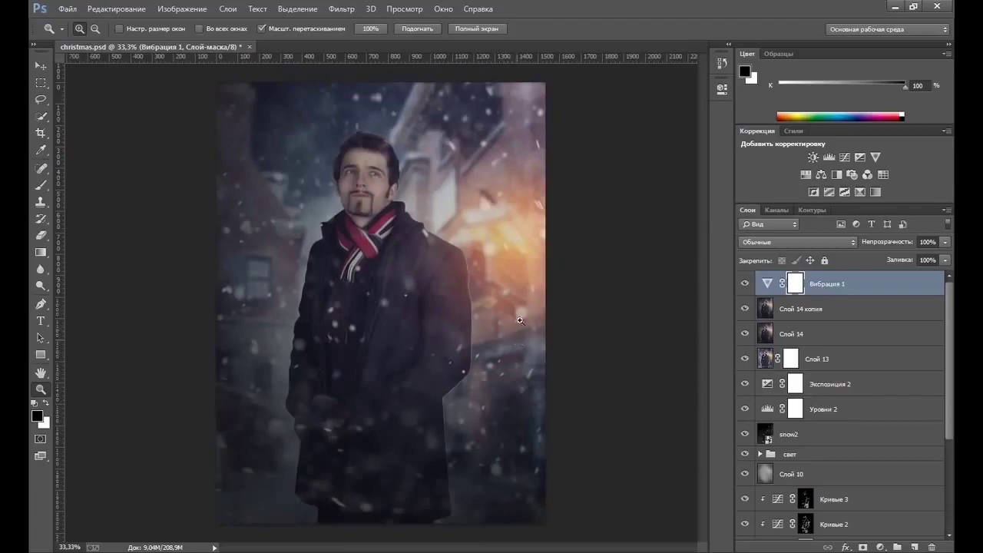